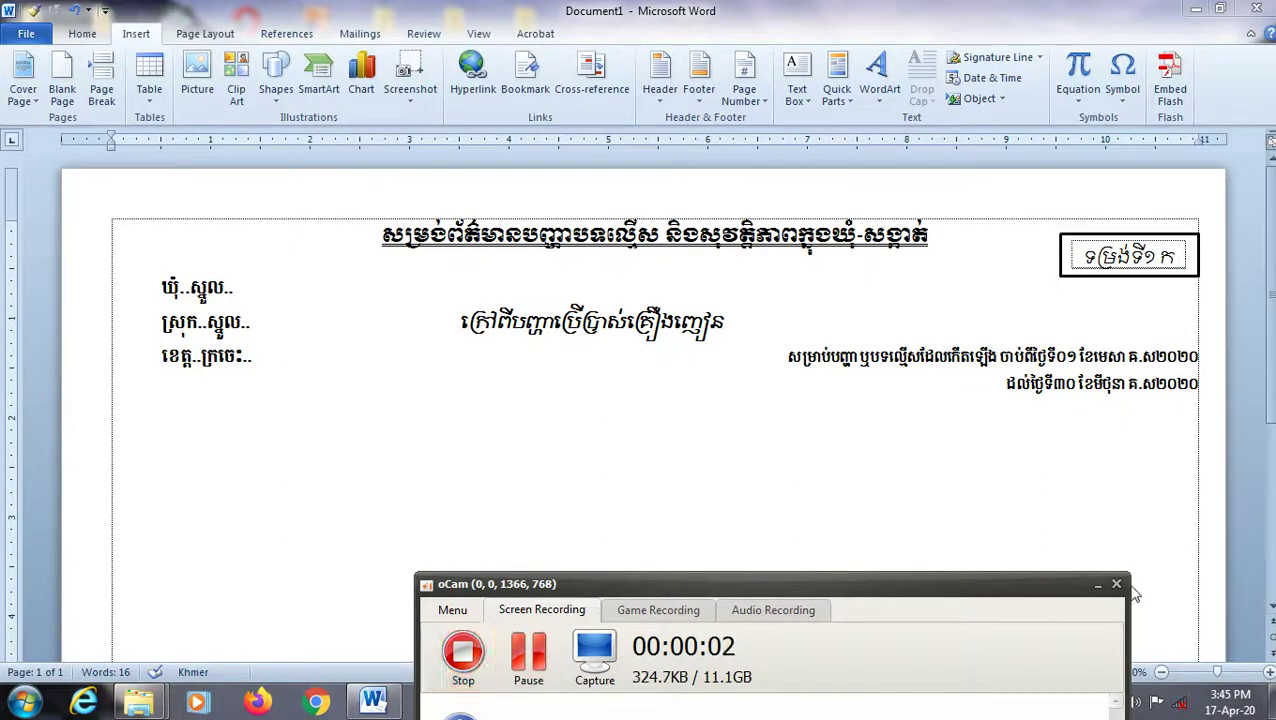
Insert a 6-column by 8-row table below the report's header lines.
{"action": "left_click", "coordinate": [1097, 585]}
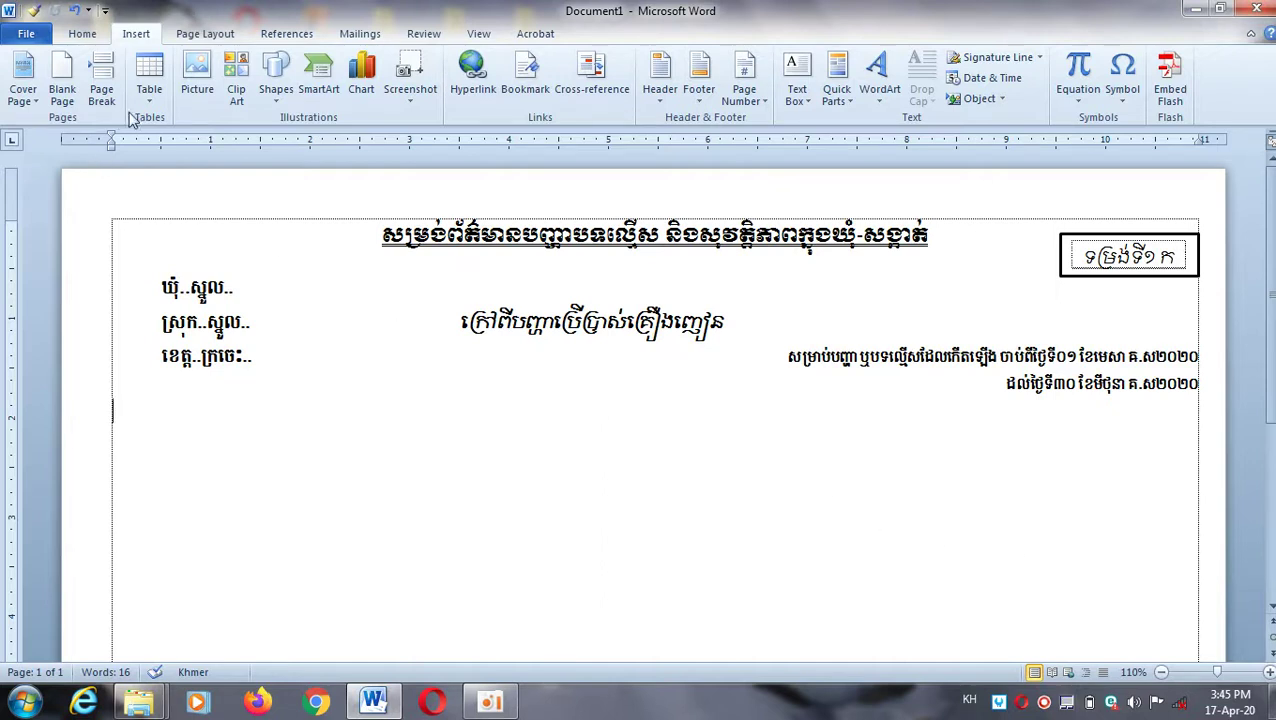
{"action": "left_click", "coordinate": [83, 34]}
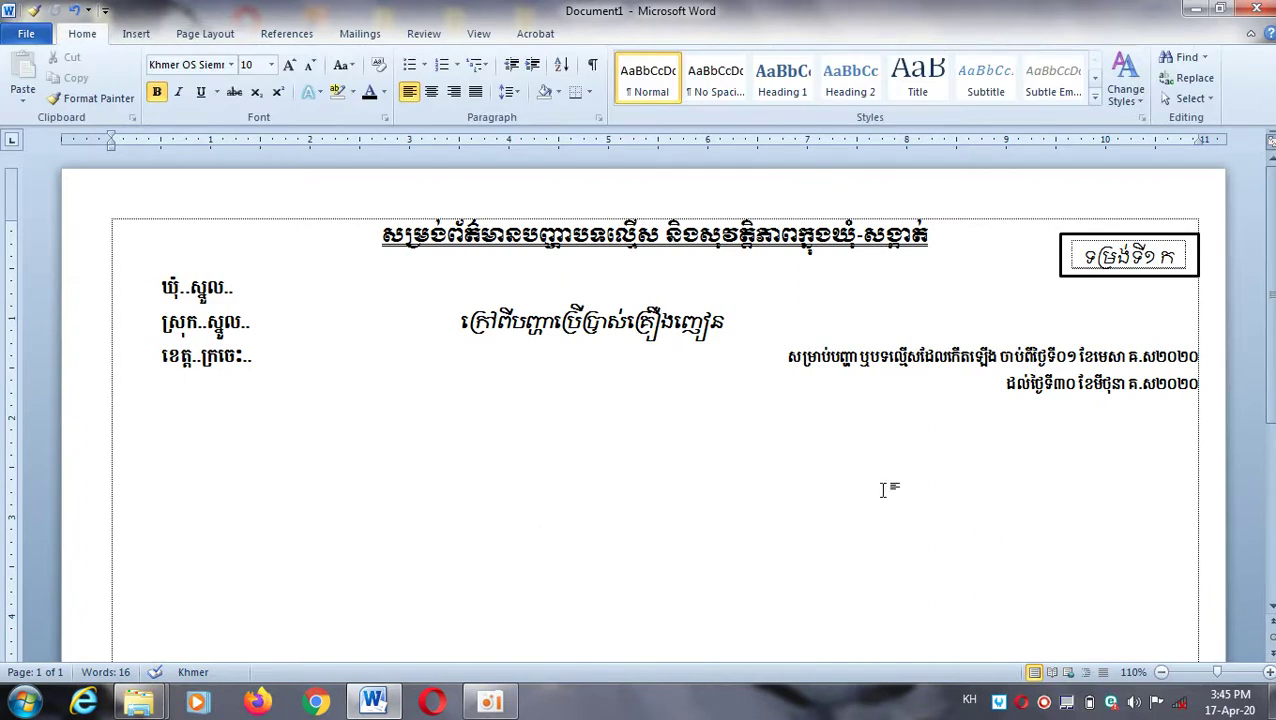
{"action": "left_click", "coordinate": [136, 34]}
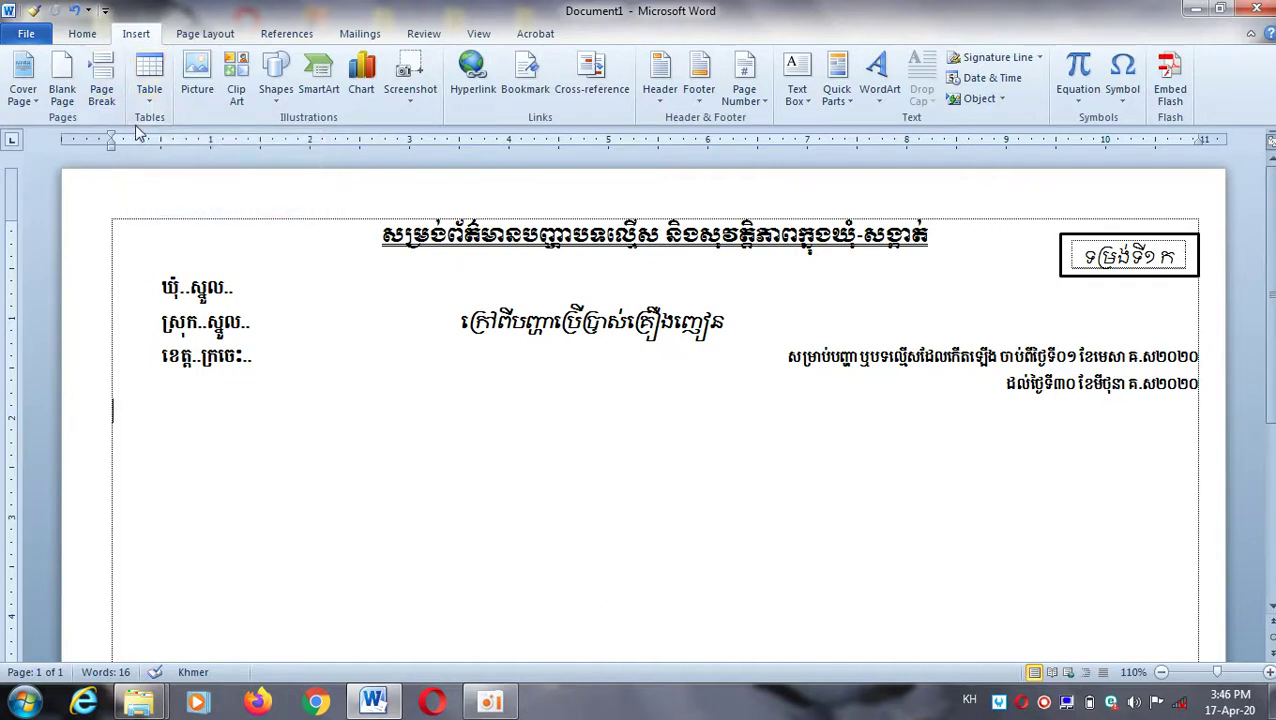
{"action": "left_click", "coordinate": [150, 104]}
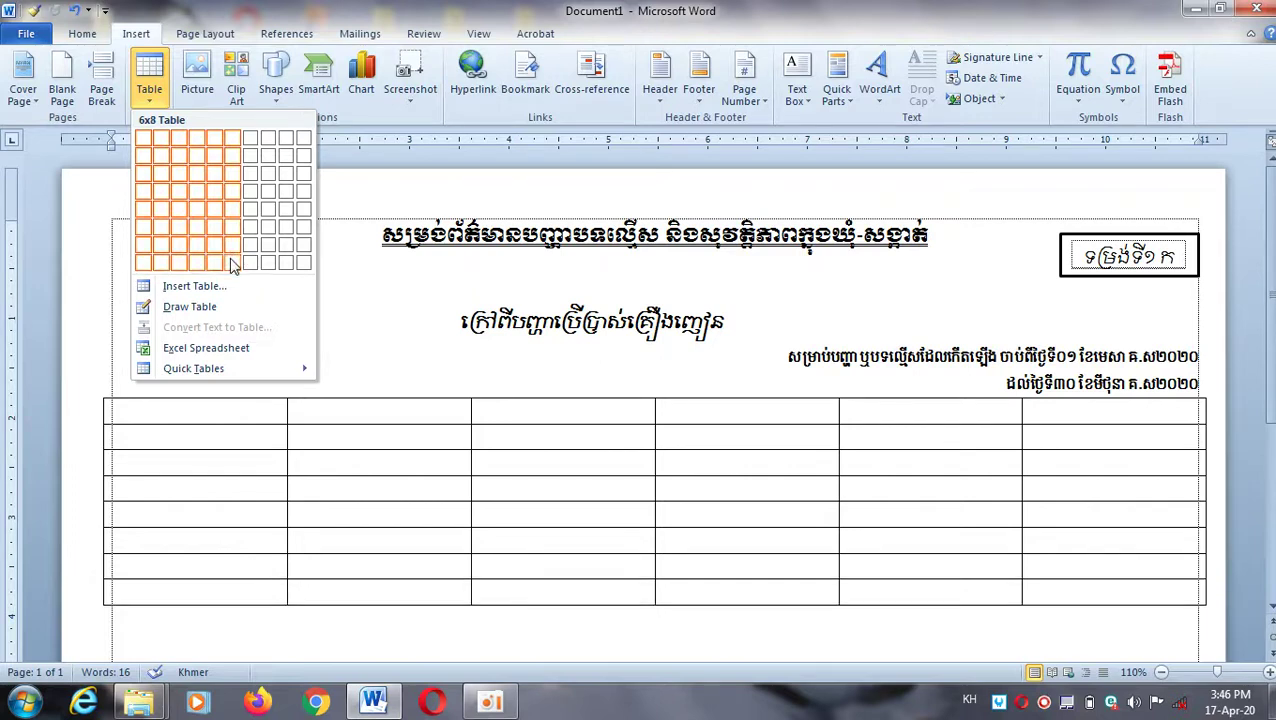
{"action": "left_click", "coordinate": [231, 263]}
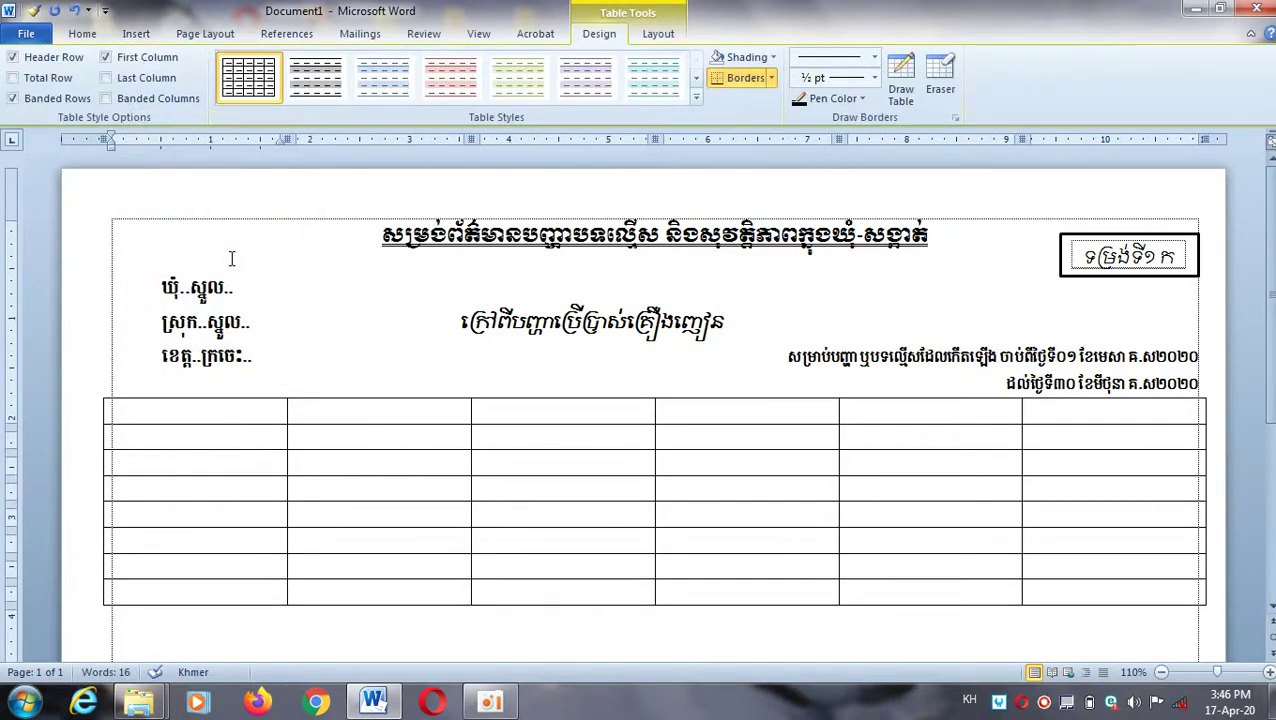
Type a centred (ក) label in the first header cell.
{"action": "mouse_move", "coordinate": [205, 418]}
{"action": "type", "text": "ក"}
{"action": "key", "text": "BackSpace"}
{"action": "left_click", "coordinate": [88, 35]}
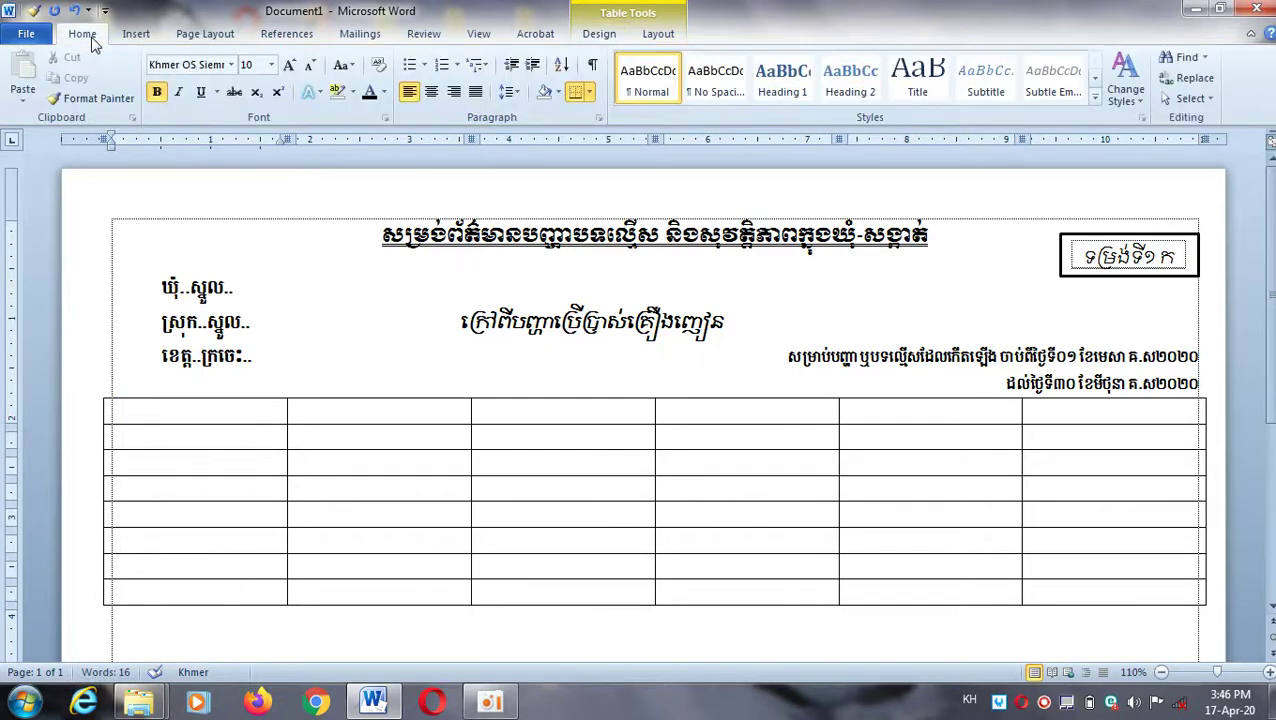
{"action": "left_click", "coordinate": [431, 92]}
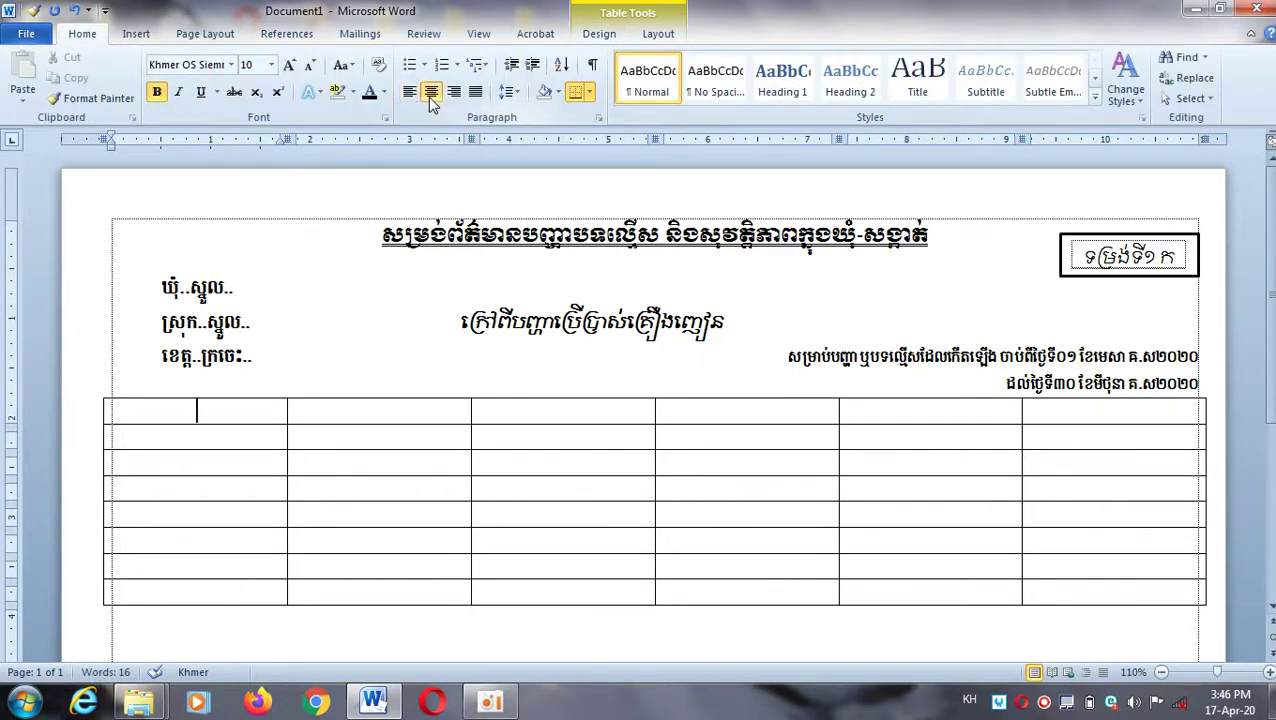
{"action": "type", "text": "ក"}
{"action": "key", "text": "BackSpace"}
{"action": "type", "text": "(ក"}
{"action": "type", "text": ")"}
{"action": "key", "text": "Tab"}
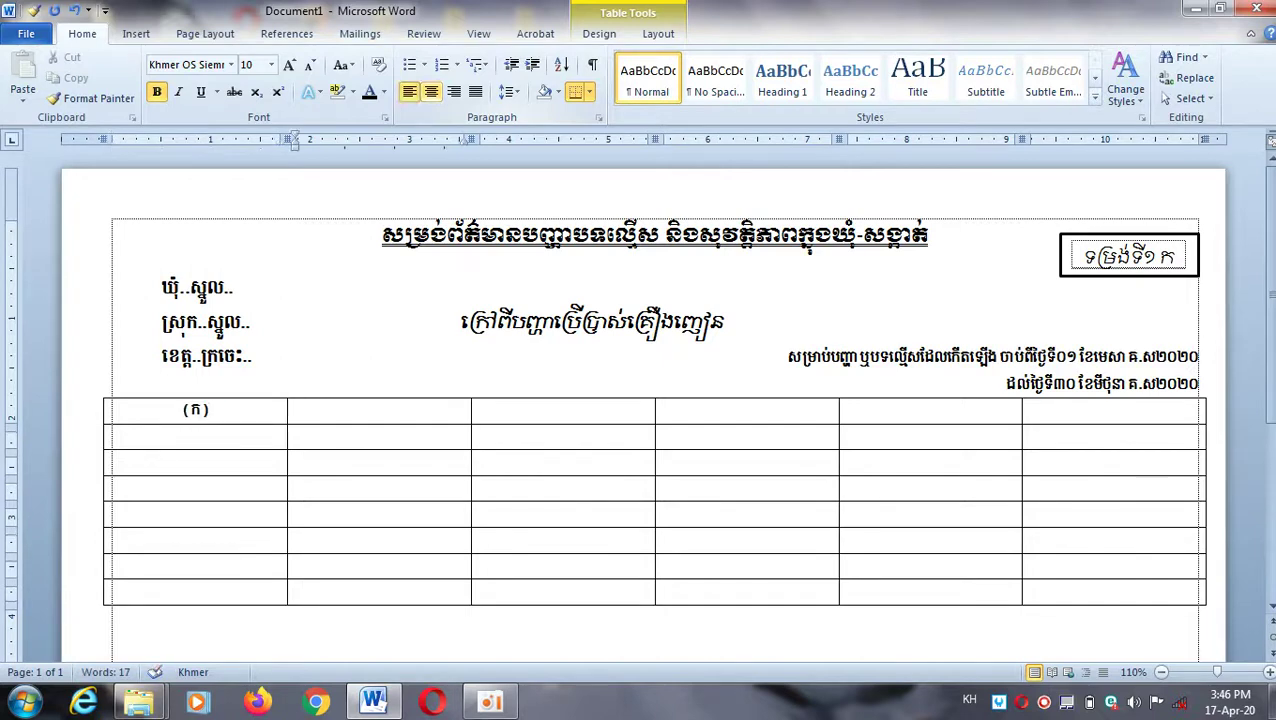
Add centred labels (ខ) and (គ) in the second and third header cells.
{"action": "left_click", "coordinate": [432, 92]}
{"action": "type", "text": "ខ"}
{"action": "type", "text": "("}
{"action": "type", "text": ")"}
{"action": "key", "text": "BackSpace"}
{"action": "key", "text": "BackSpace"}
{"action": "key", "text": "BackSpace"}
{"action": "type", "text": "(ខ"}
{"action": "type", "text": ")"}
{"action": "key", "text": "Tab"}
{"action": "type", "text": "("}
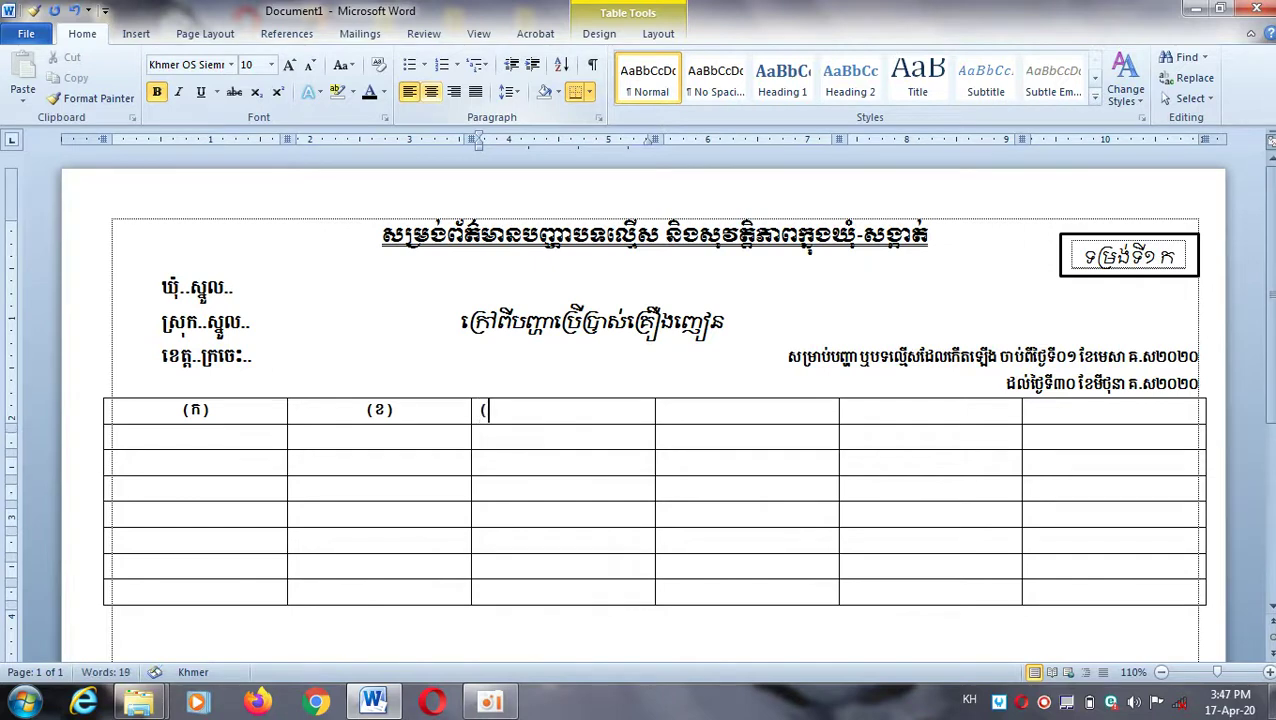
{"action": "type", "text": "គ)"}
{"action": "left_click", "coordinate": [431, 93]}
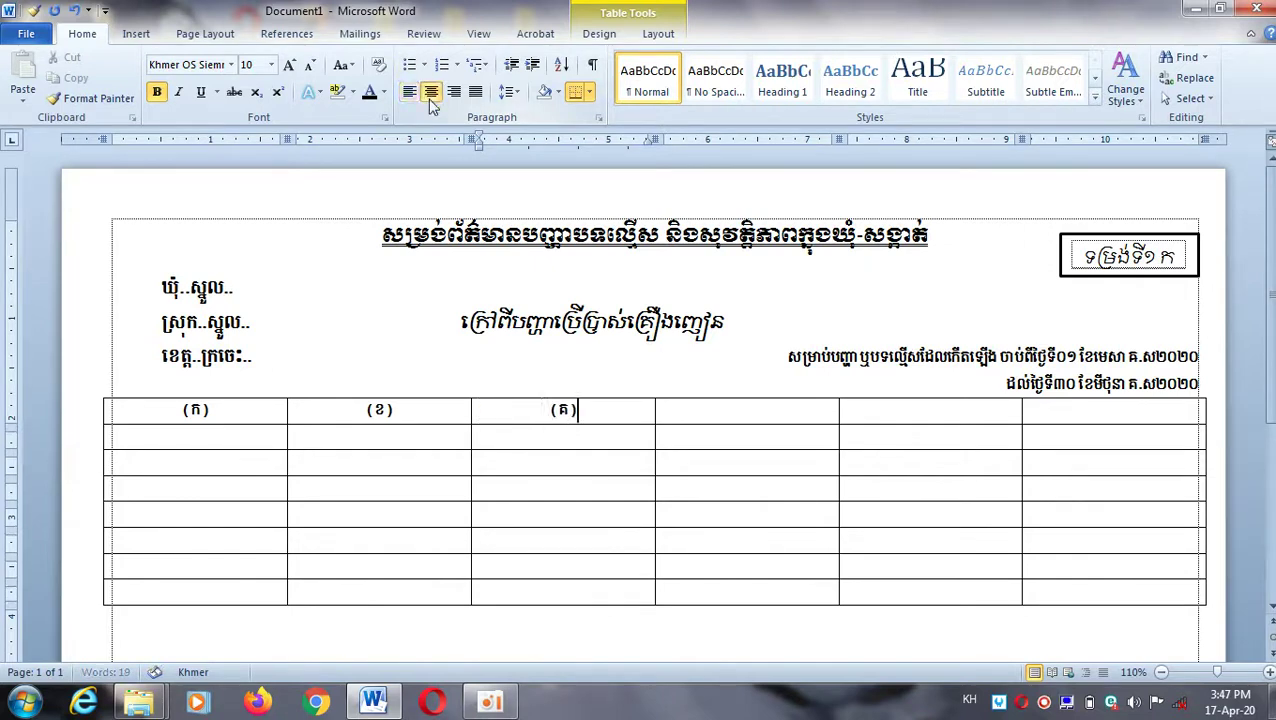
Add centred labels (ឃ), (ង) and (ច) in the last three header cells.
{"action": "left_click", "coordinate": [748, 413]}
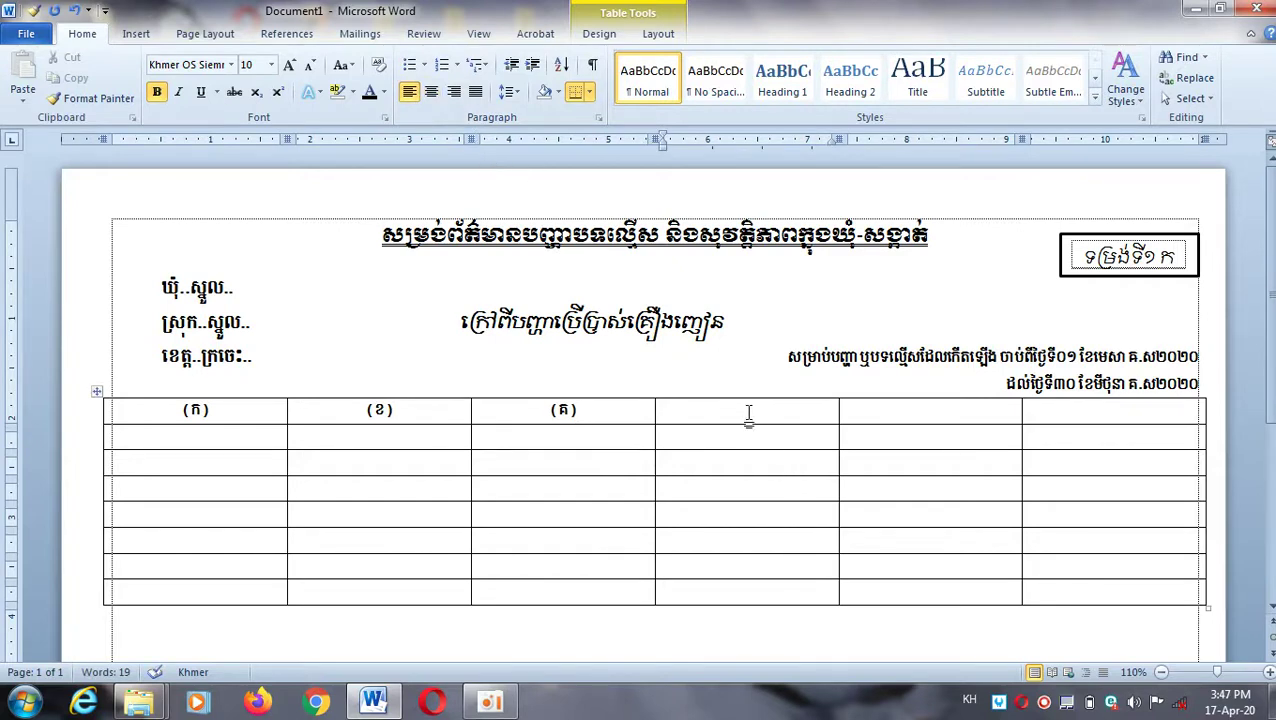
{"action": "type", "text": "(ឃ"}
{"action": "type", "text": ")"}
{"action": "left_click", "coordinate": [432, 92]}
{"action": "left_click", "coordinate": [938, 422]}
{"action": "left_click", "coordinate": [441, 96]}
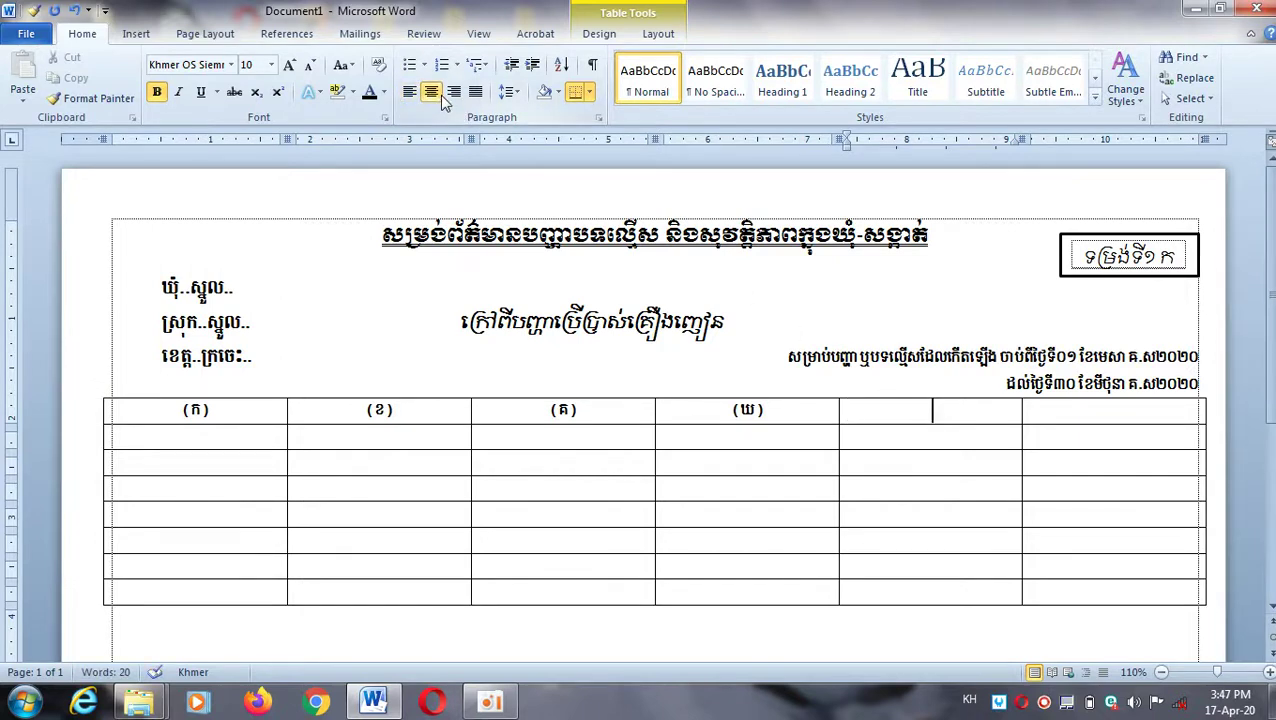
{"action": "type", "text": "(ង"}
{"action": "type", "text": ")"}
{"action": "key", "text": "Tab"}
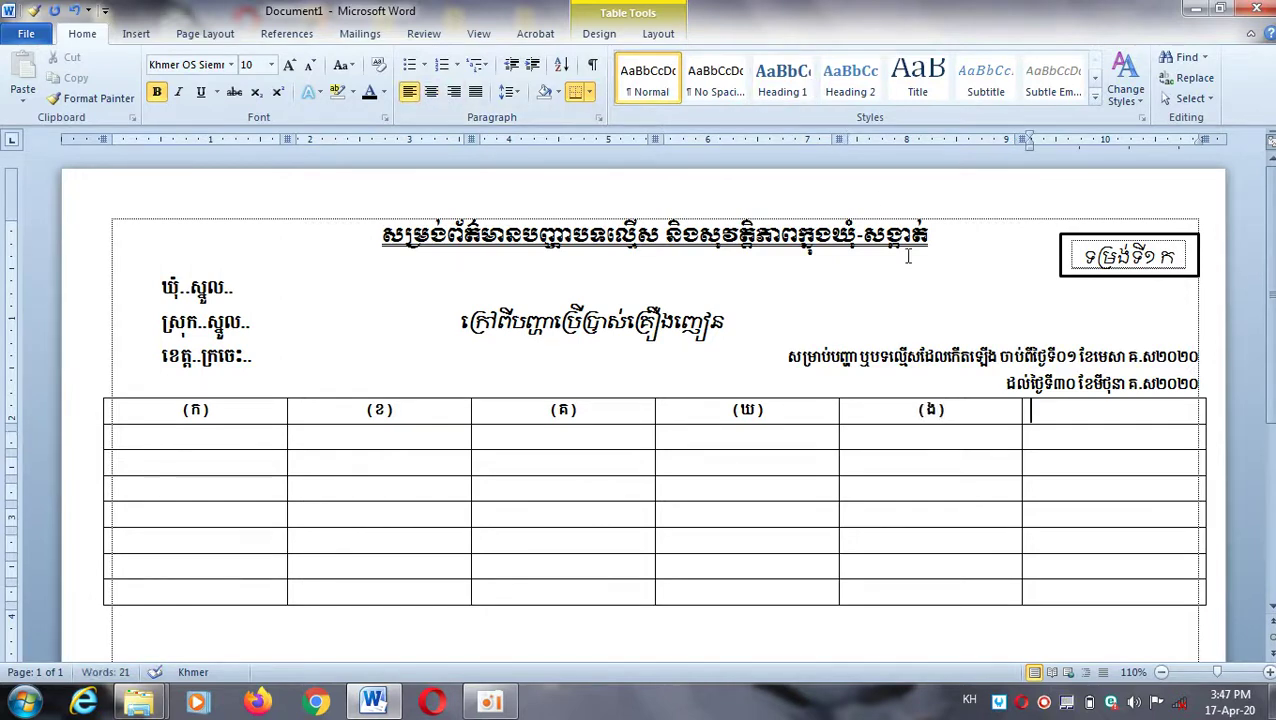
{"action": "type", "text": "(ច"}
{"action": "type", "text": ")"}
{"action": "mouse_move", "coordinate": [1113, 410]}
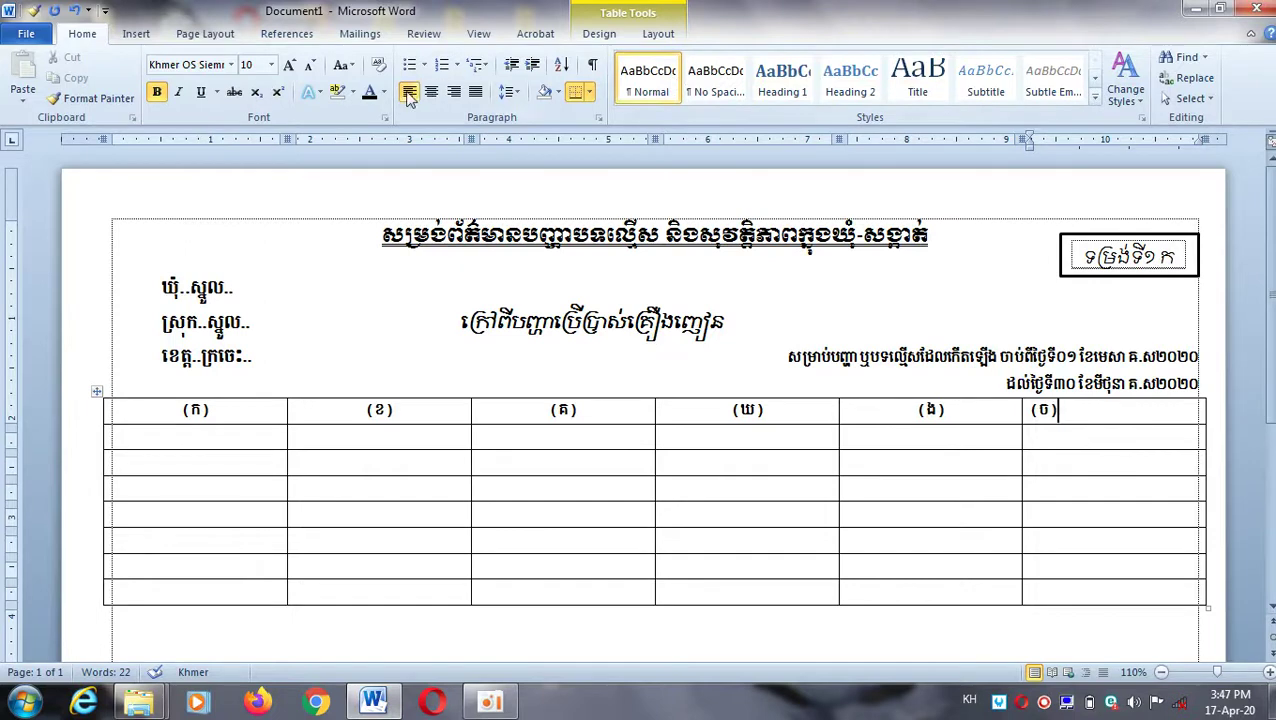
{"action": "left_click", "coordinate": [431, 92]}
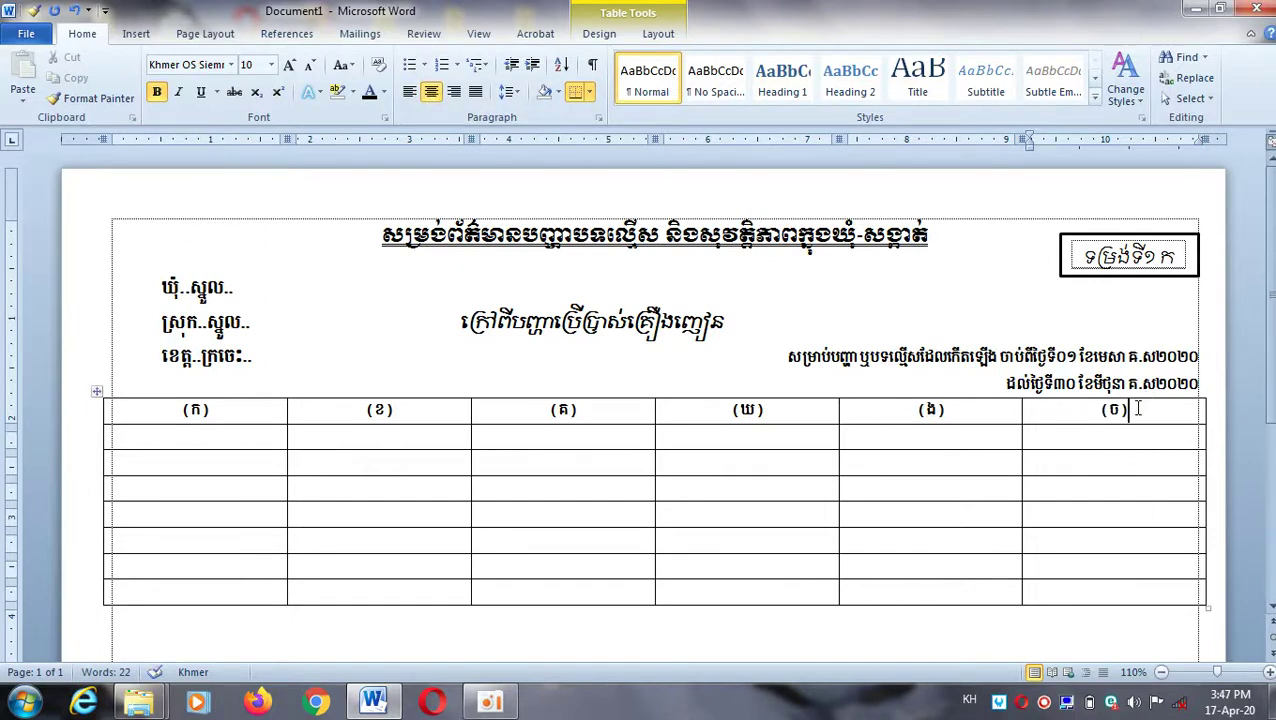
Centre the header row labels and set them in the Khmer OS Muol Light font.
{"action": "left_click_drag", "start_coordinate": [1138, 409], "coordinate": [155, 412]}
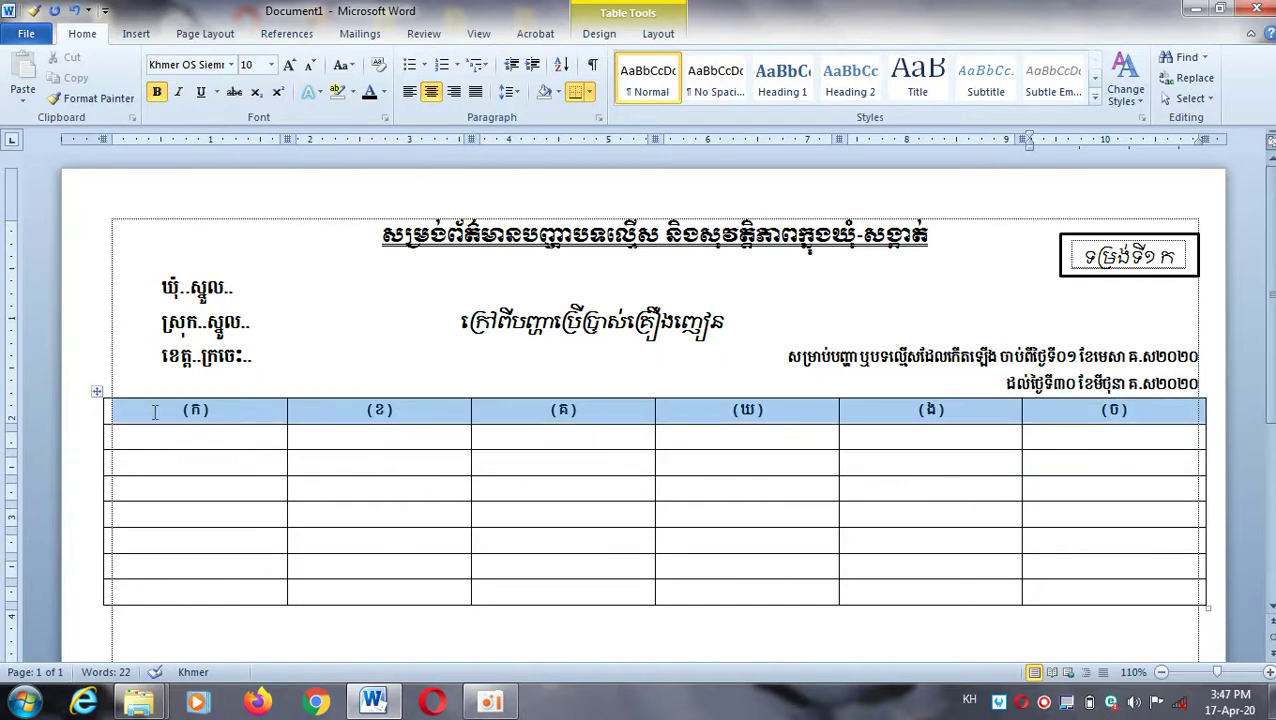
{"action": "left_click", "coordinate": [419, 91]}
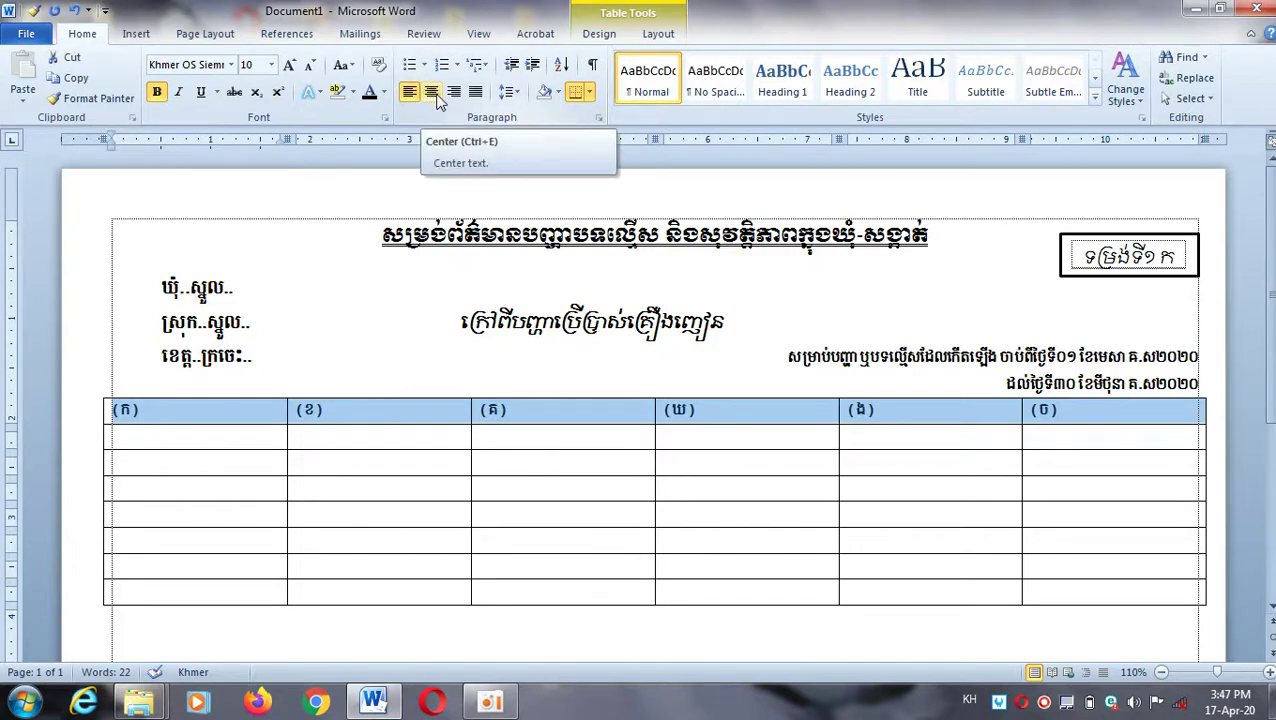
{"action": "left_click", "coordinate": [435, 95]}
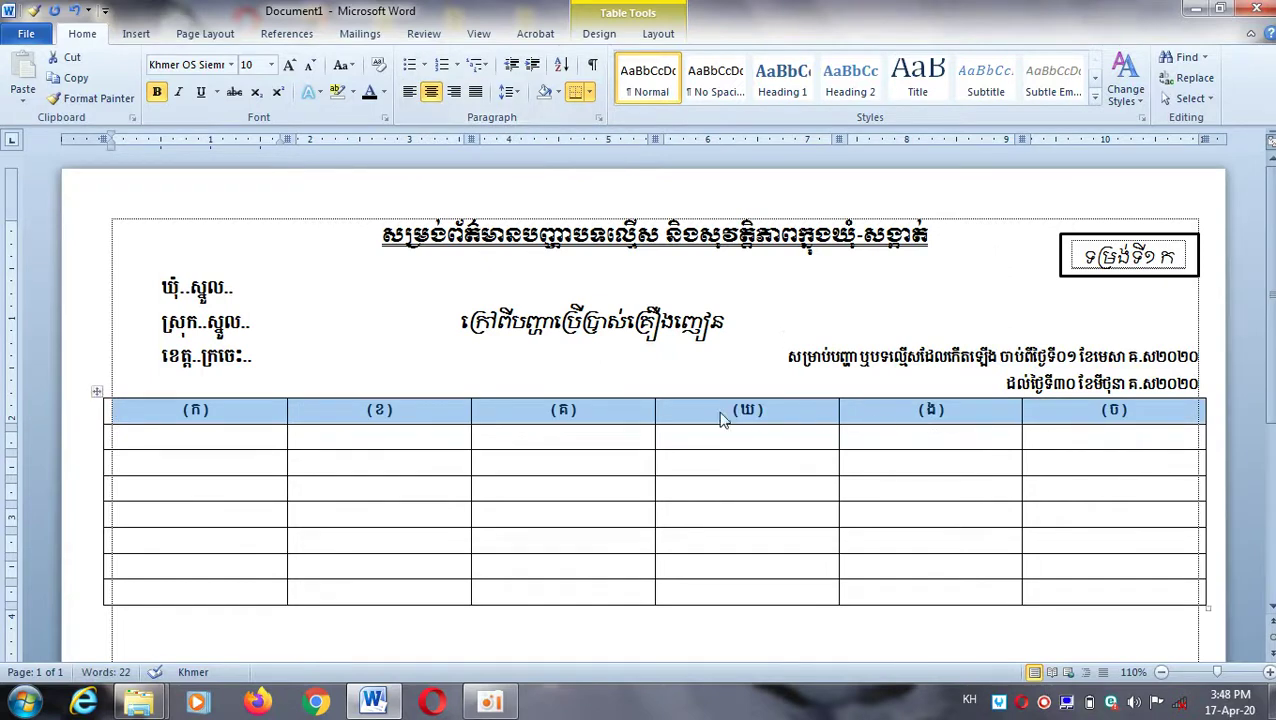
{"action": "left_click", "coordinate": [230, 65]}
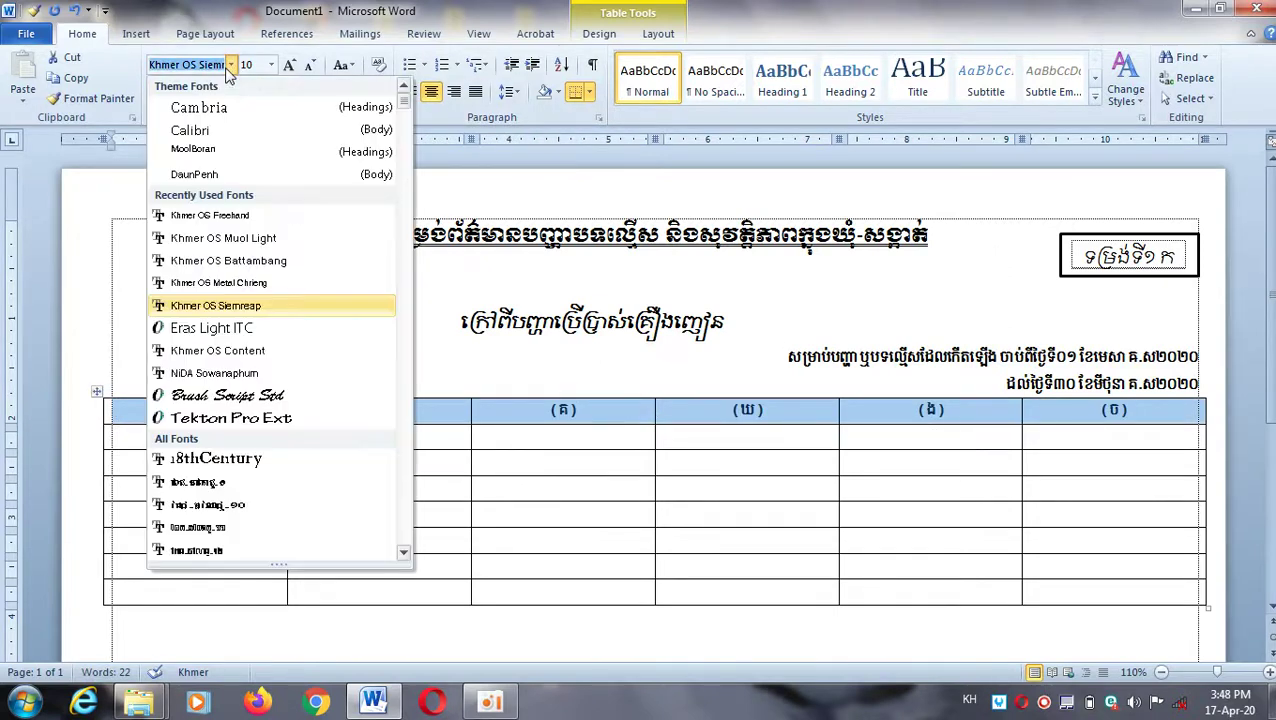
{"action": "left_click", "coordinate": [248, 251]}
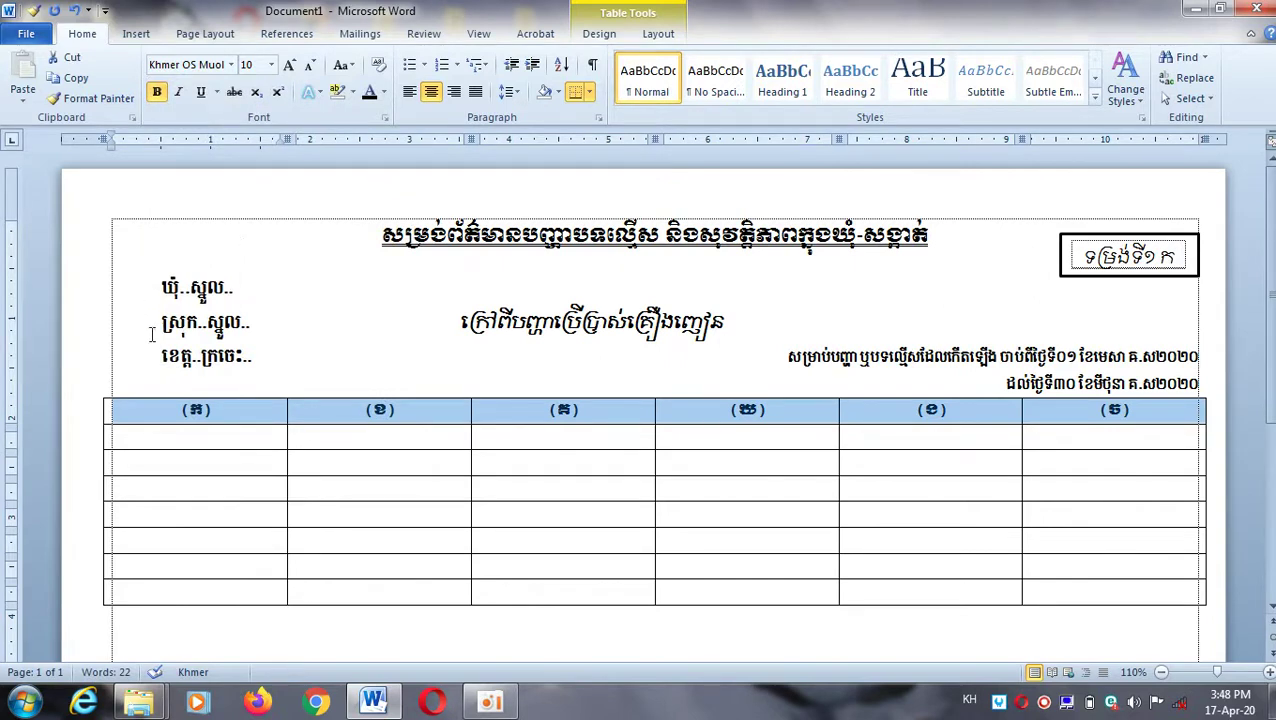
{"action": "left_click", "coordinate": [152, 436]}
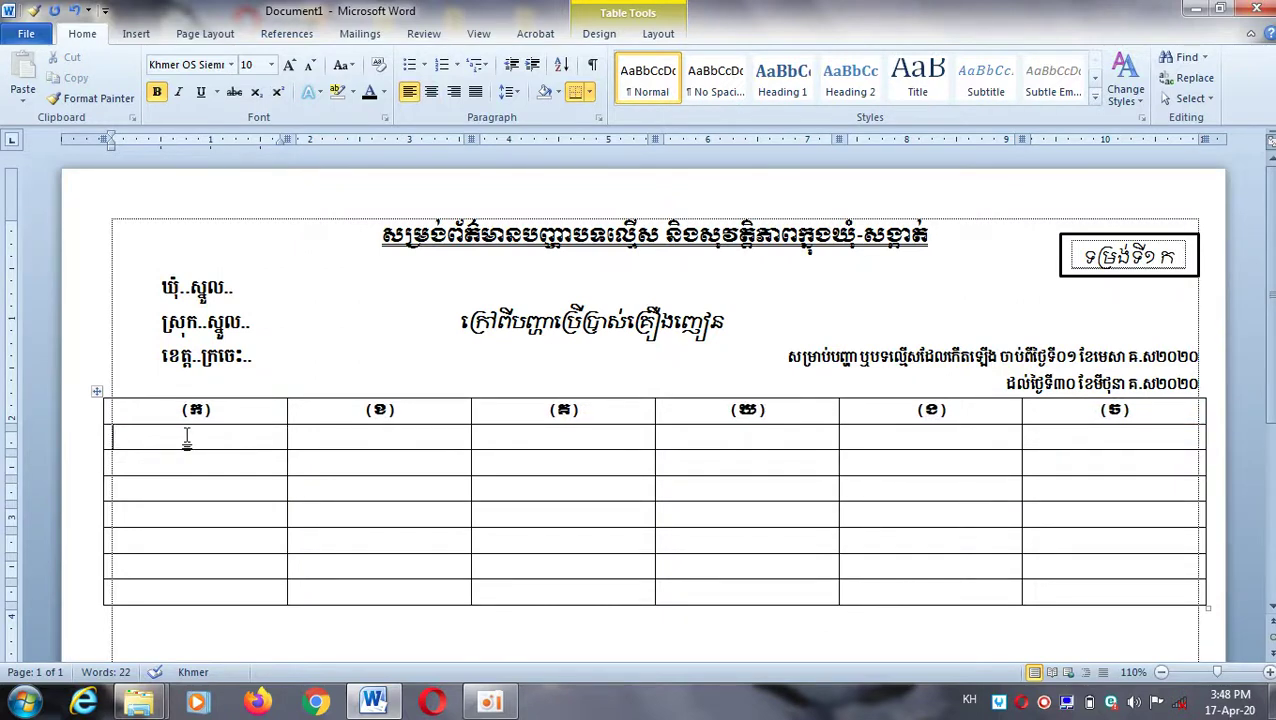
Centre the first four row-2 cells and type ថ្ងៃ-ខែ-ឆ្នាំ និង in the first.
{"action": "left_click_drag", "start_coordinate": [120, 437], "coordinate": [1096, 428]}
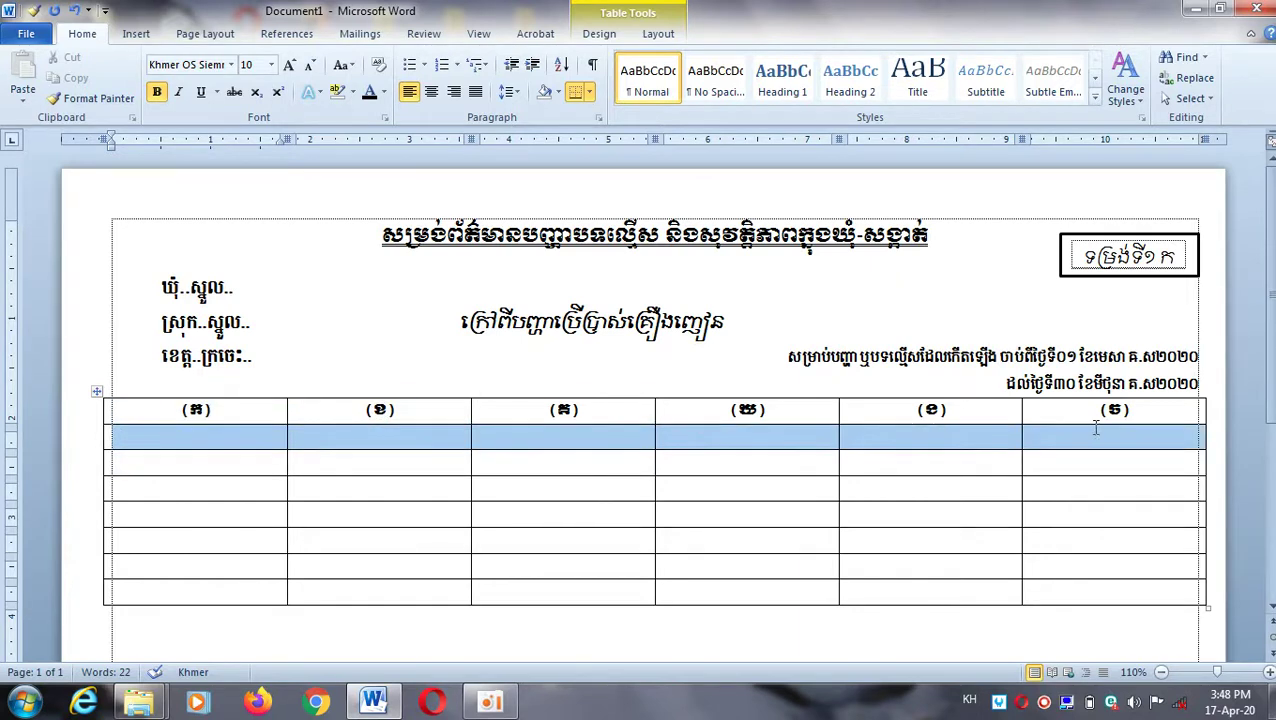
{"action": "left_click", "coordinate": [431, 92]}
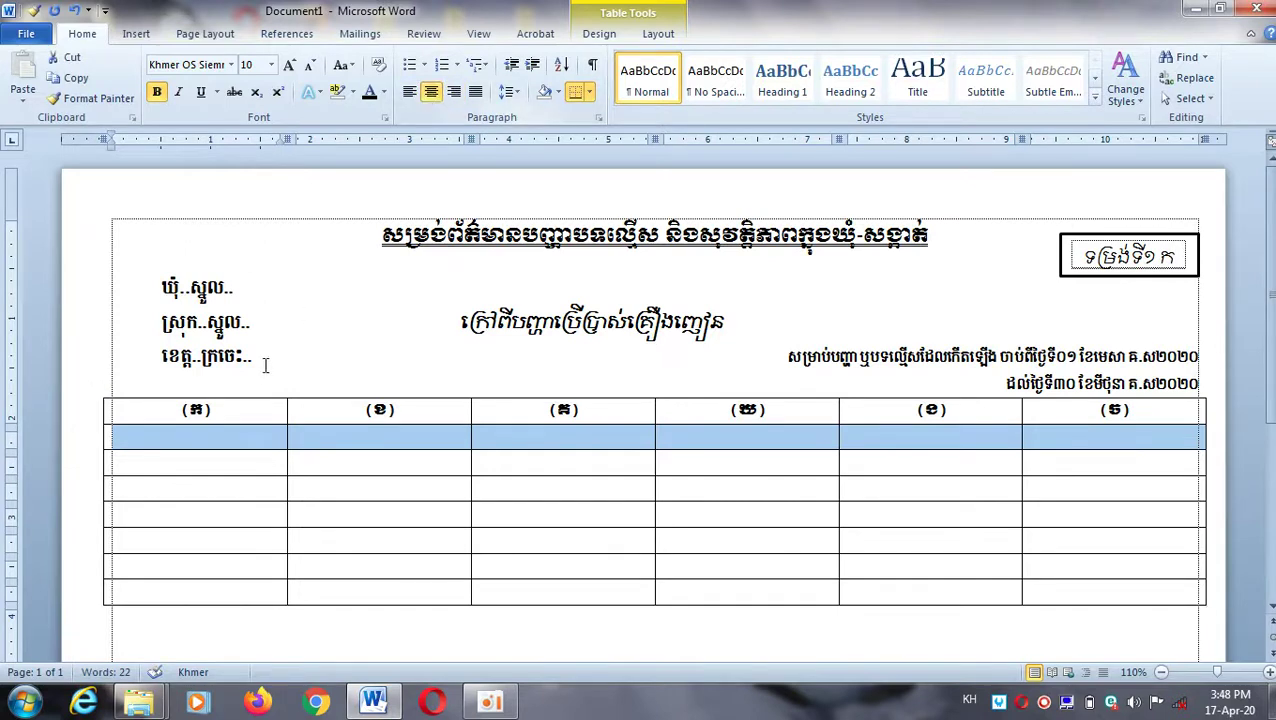
{"action": "left_click", "coordinate": [205, 440]}
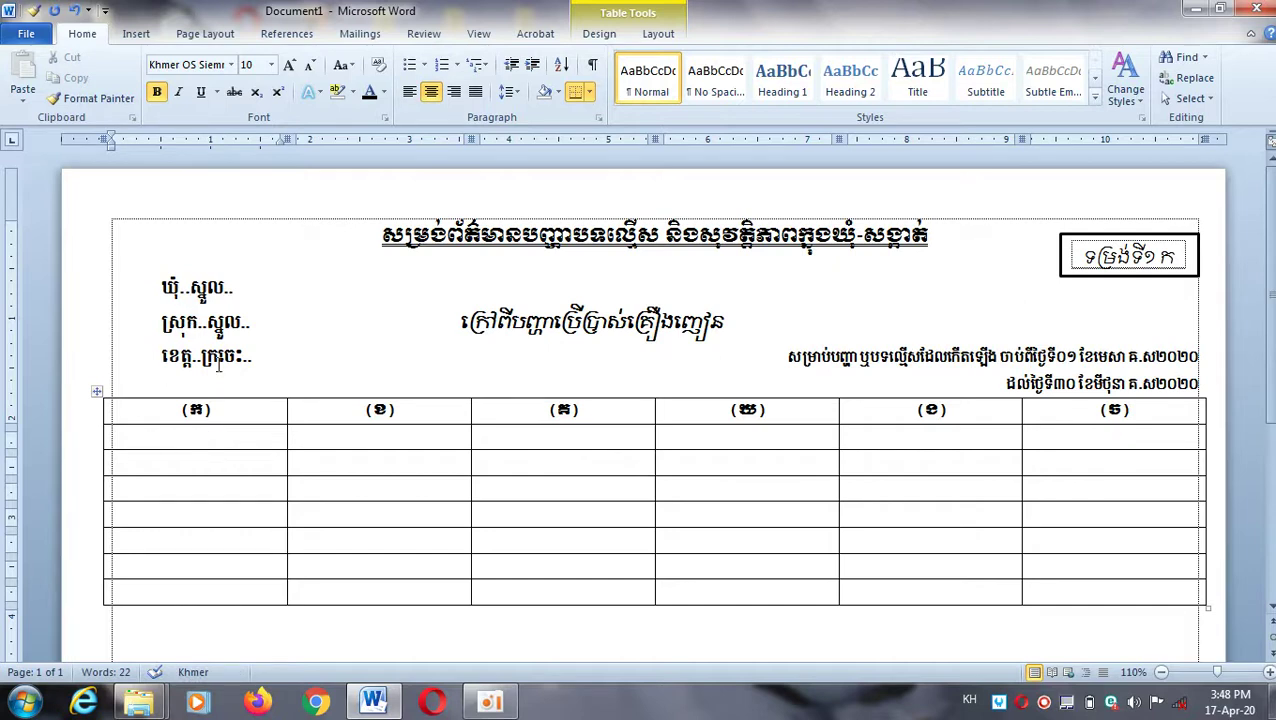
{"action": "type", "text": "ថ្ង"}
{"action": "type", "text": "ៃ"}
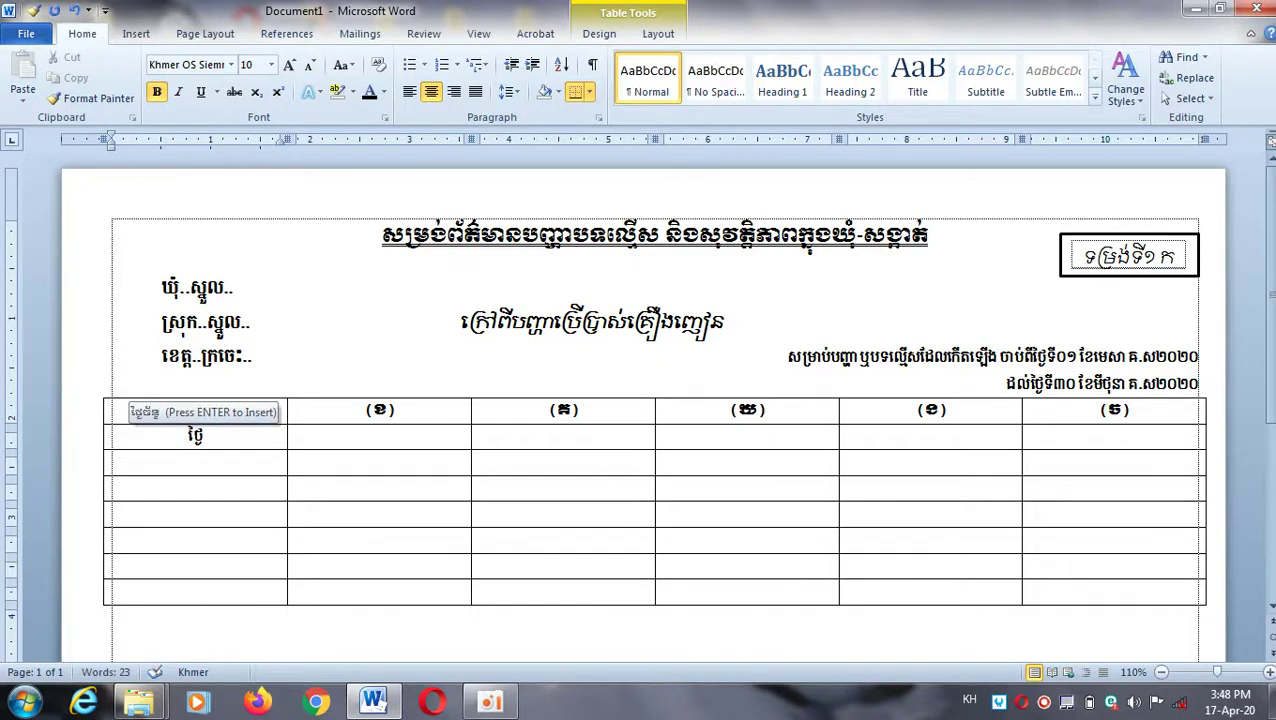
{"action": "key", "text": "alt+shift"}
{"action": "type", "text": "-"}
{"action": "key", "text": "alt+shift"}
{"action": "type", "text": "ខ"}
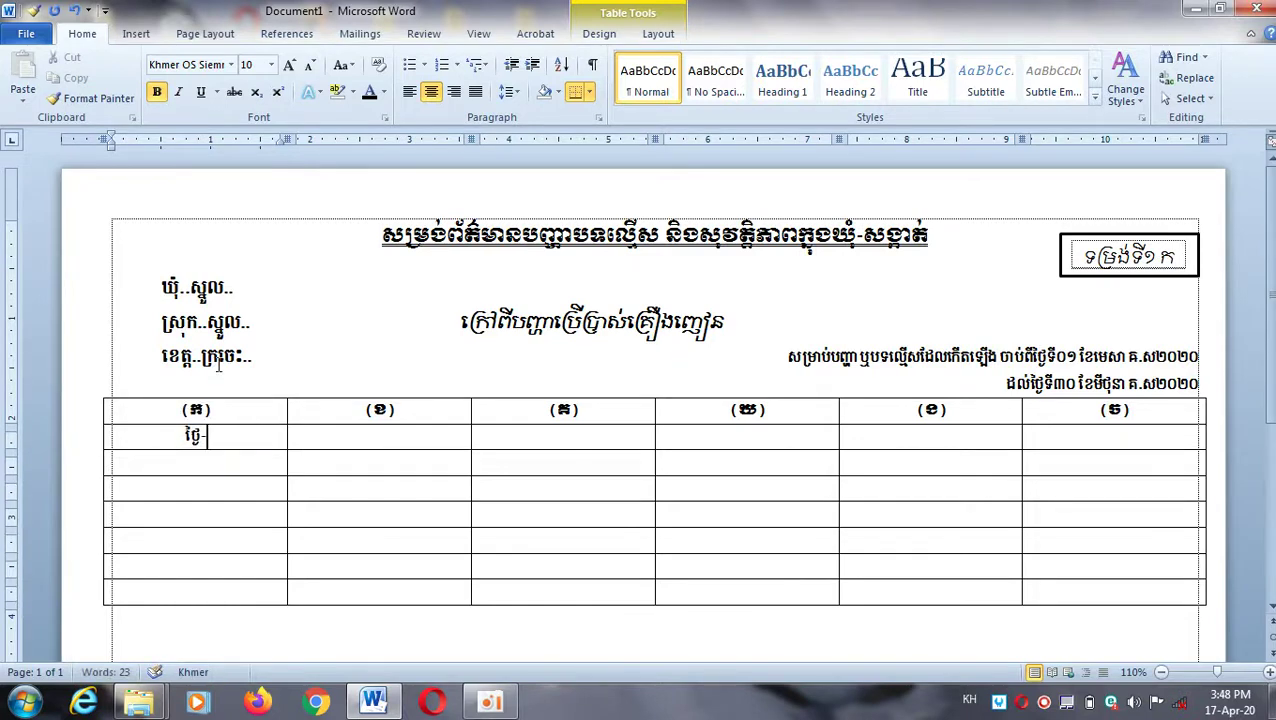
{"action": "type", "text": "ែ"}
{"action": "key", "text": "alt+shift"}
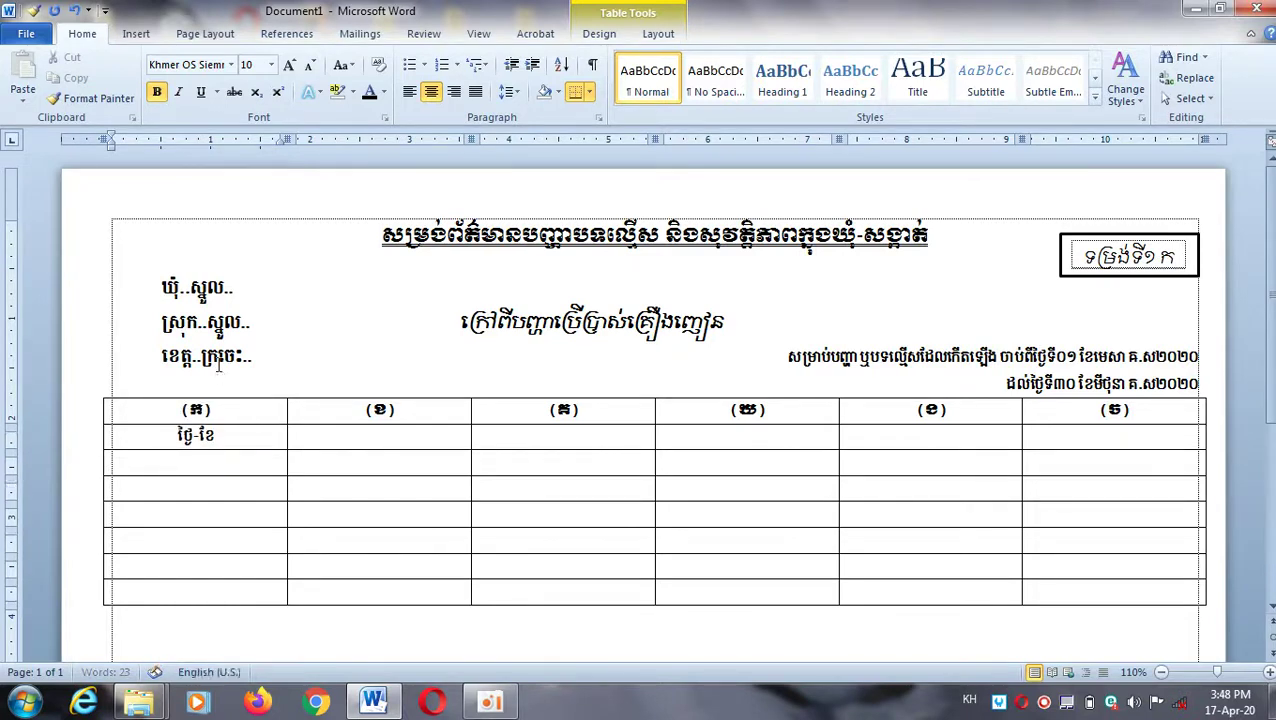
{"action": "type", "text": "-"}
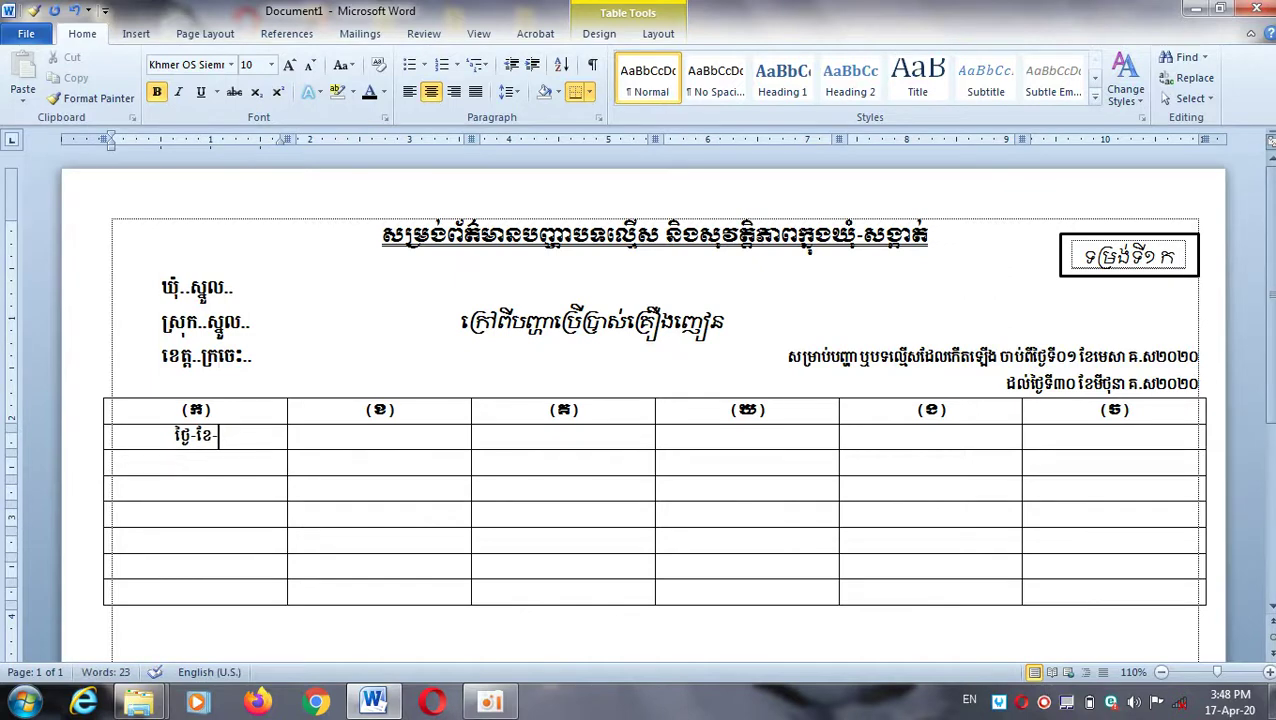
{"action": "type", "text": "qjnA"}
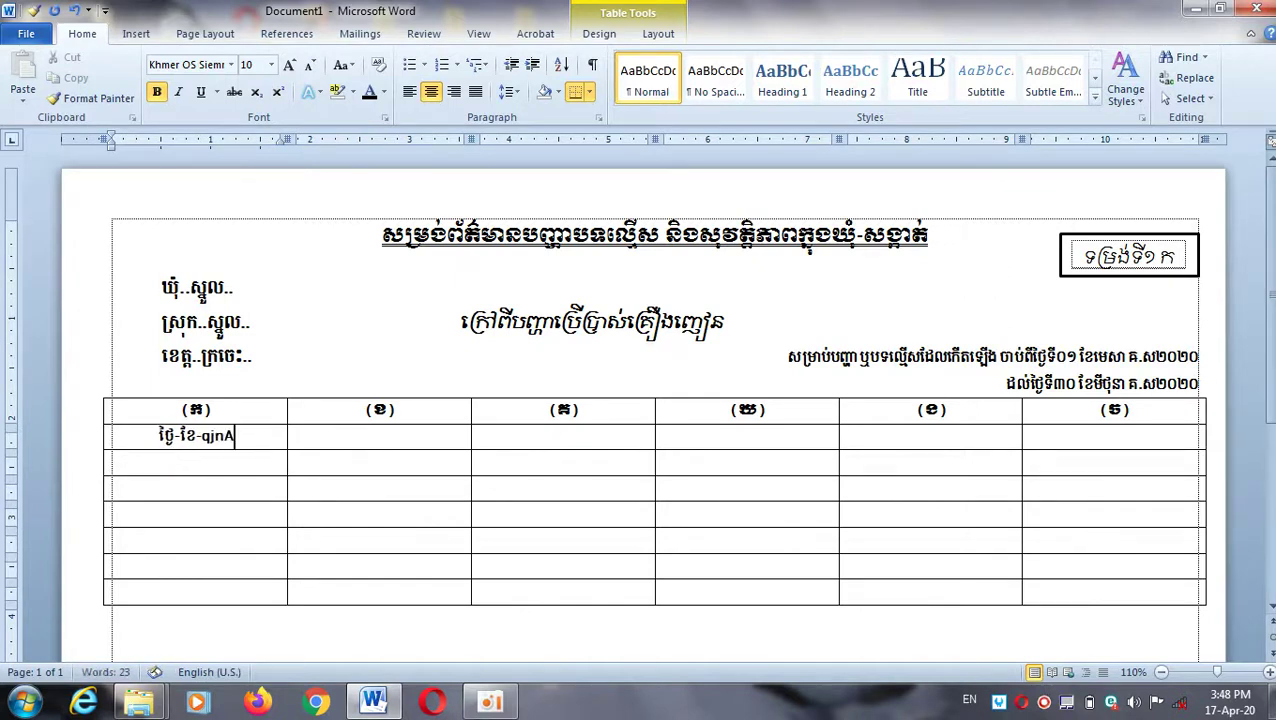
{"action": "key", "text": "BackSpace"}
{"action": "key", "text": "BackSpace"}
{"action": "key", "text": "BackSpace"}
{"action": "key", "text": "BackSpace"}
{"action": "key", "text": "alt+shift"}
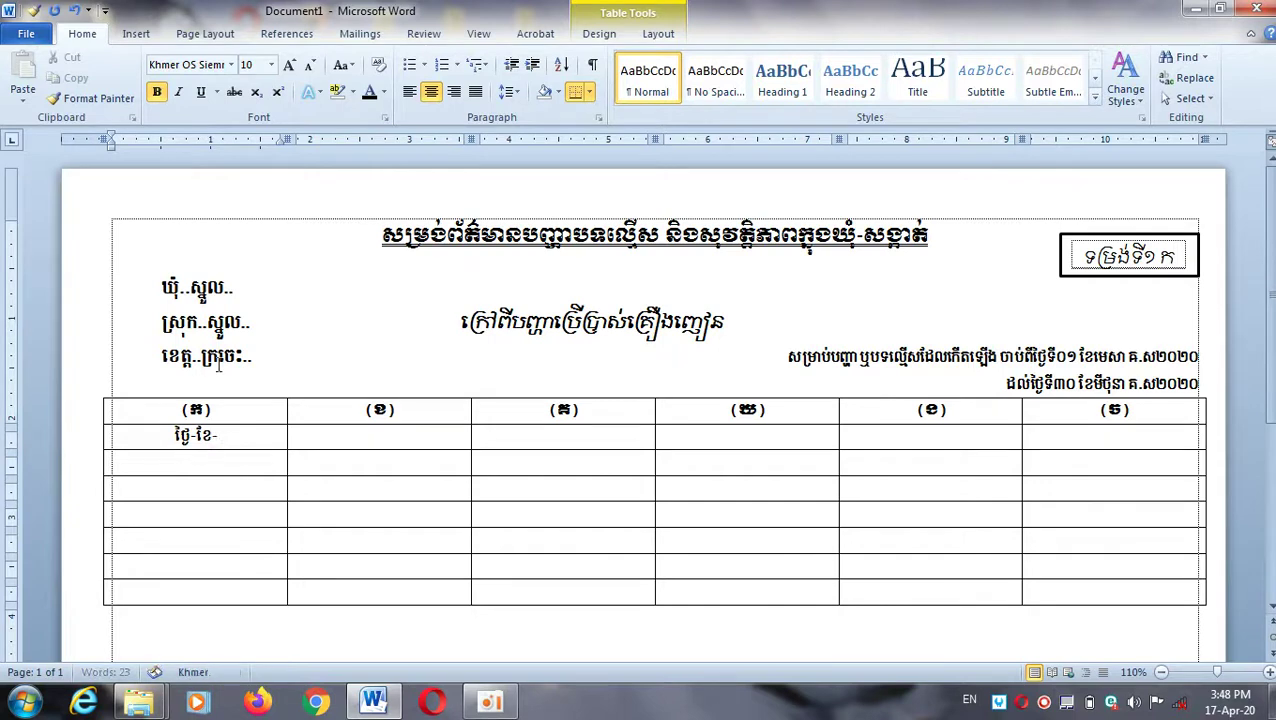
{"action": "type", "text": "ឆ្នាំ"}
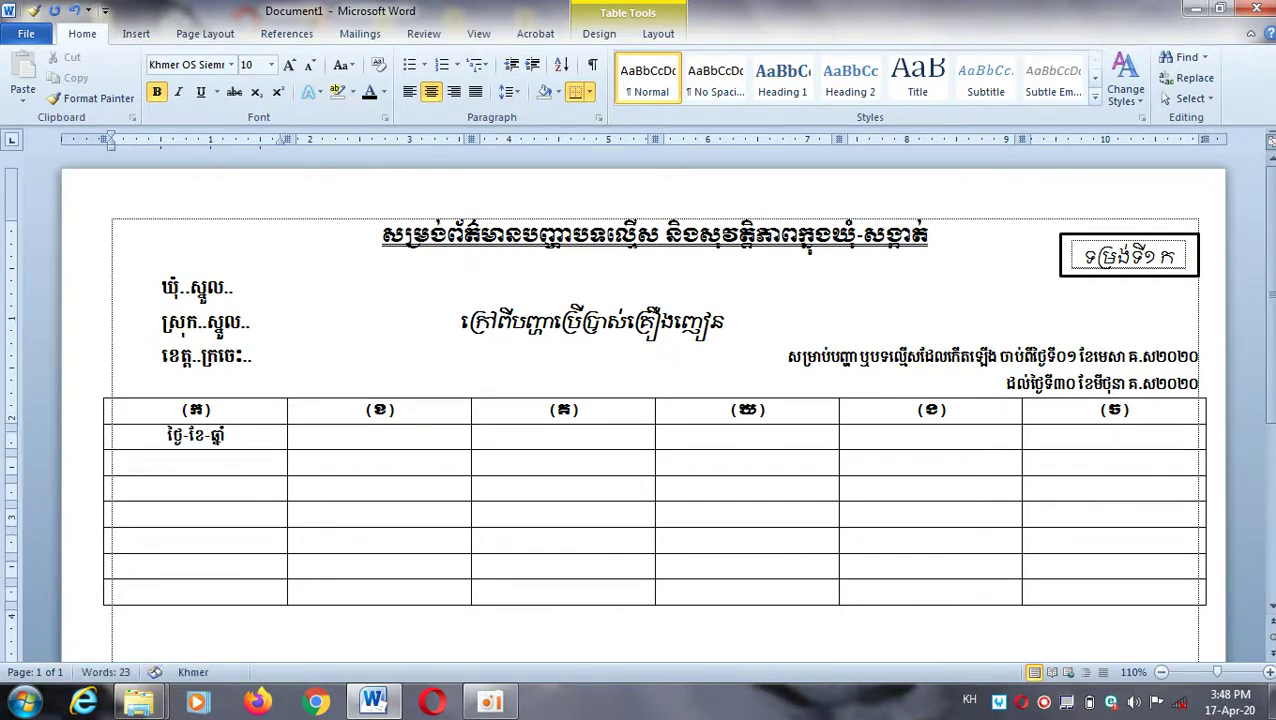
{"action": "type", "text": " និង"}
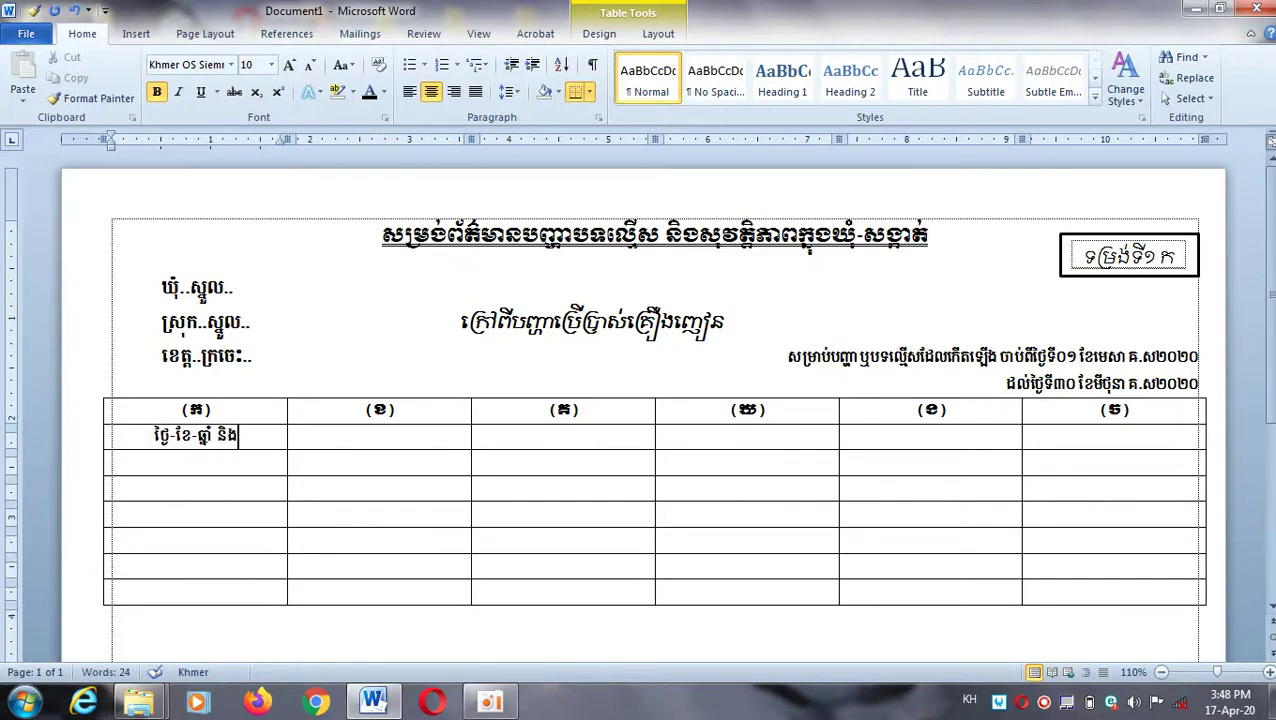
Add ពេលវេលាកើតហេតុ on a second line of that first cell.
{"action": "key", "text": "Return"}
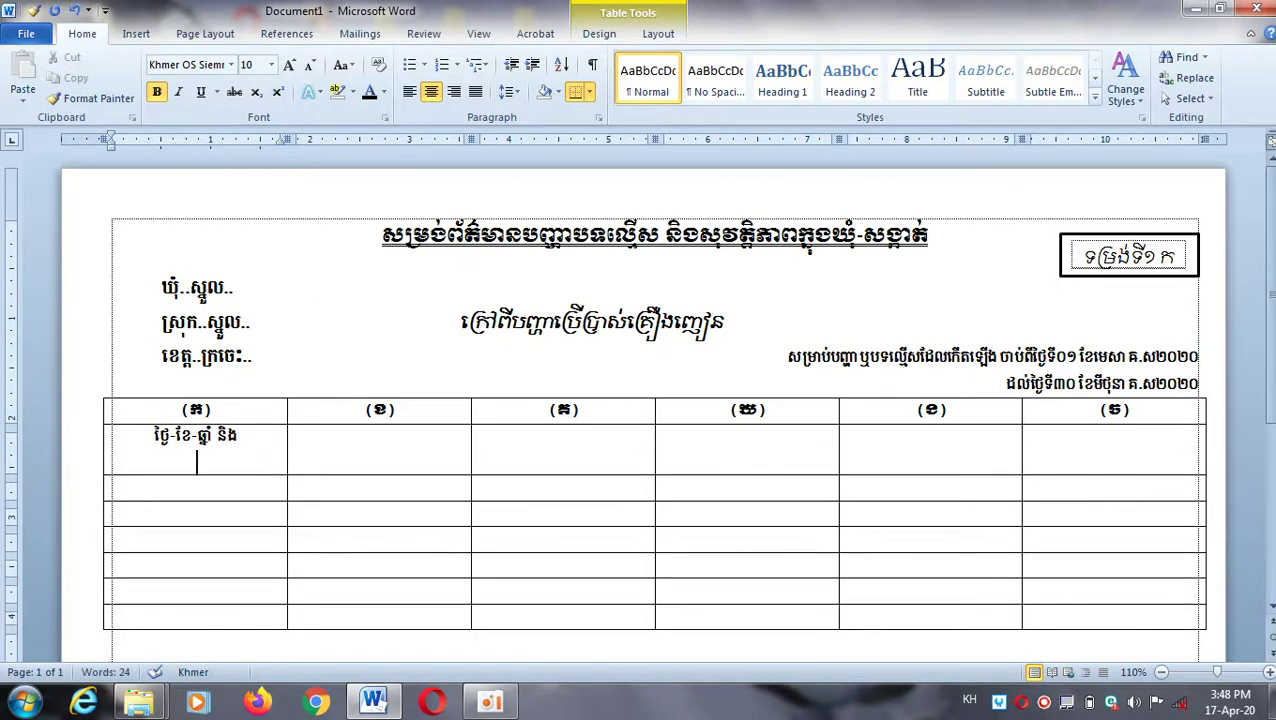
{"action": "type", "text": "លេ"}
{"action": "key", "text": "BackSpace"}
{"action": "key", "text": "BackSpace"}
{"action": "type", "text": "១"}
{"action": "key", "text": "BackSpace"}
{"action": "type", "text": "ពេល"}
{"action": "type", "text": "វ"}
{"action": "type", "text": "េ"}
{"action": "key", "text": "BackSpace"}
{"action": "type", "text": "េ"}
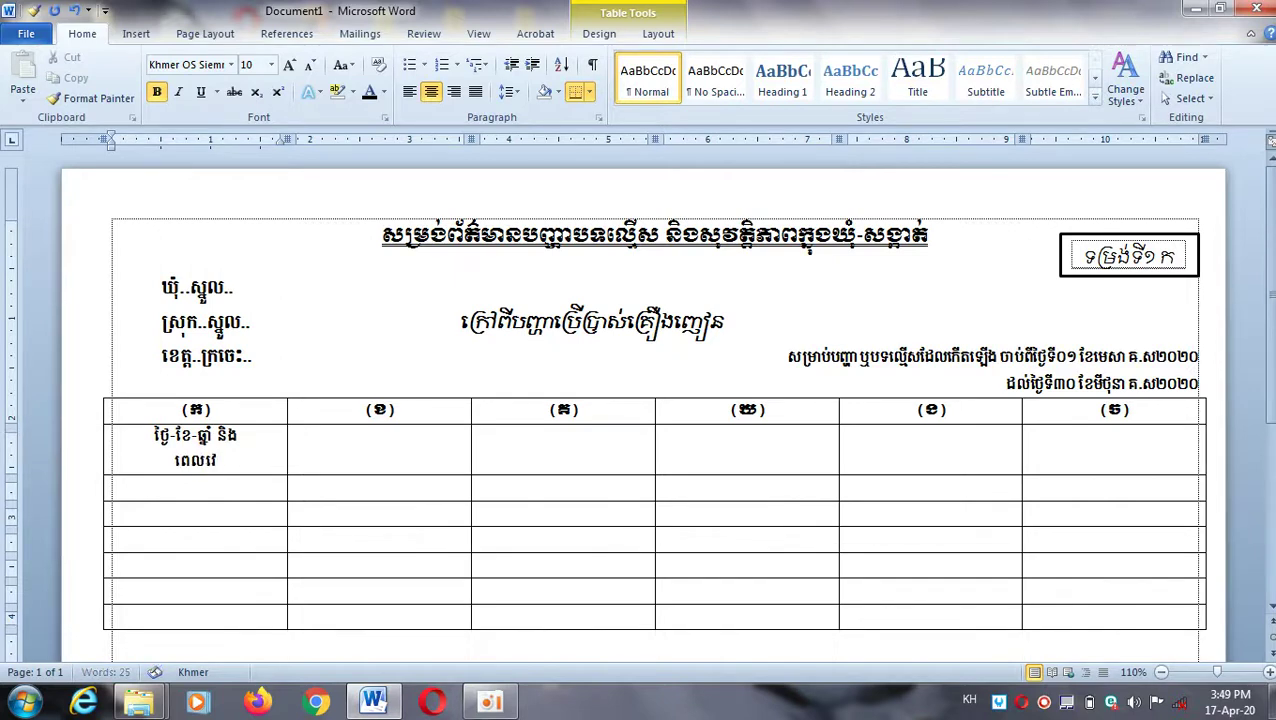
{"action": "type", "text": "លាក"}
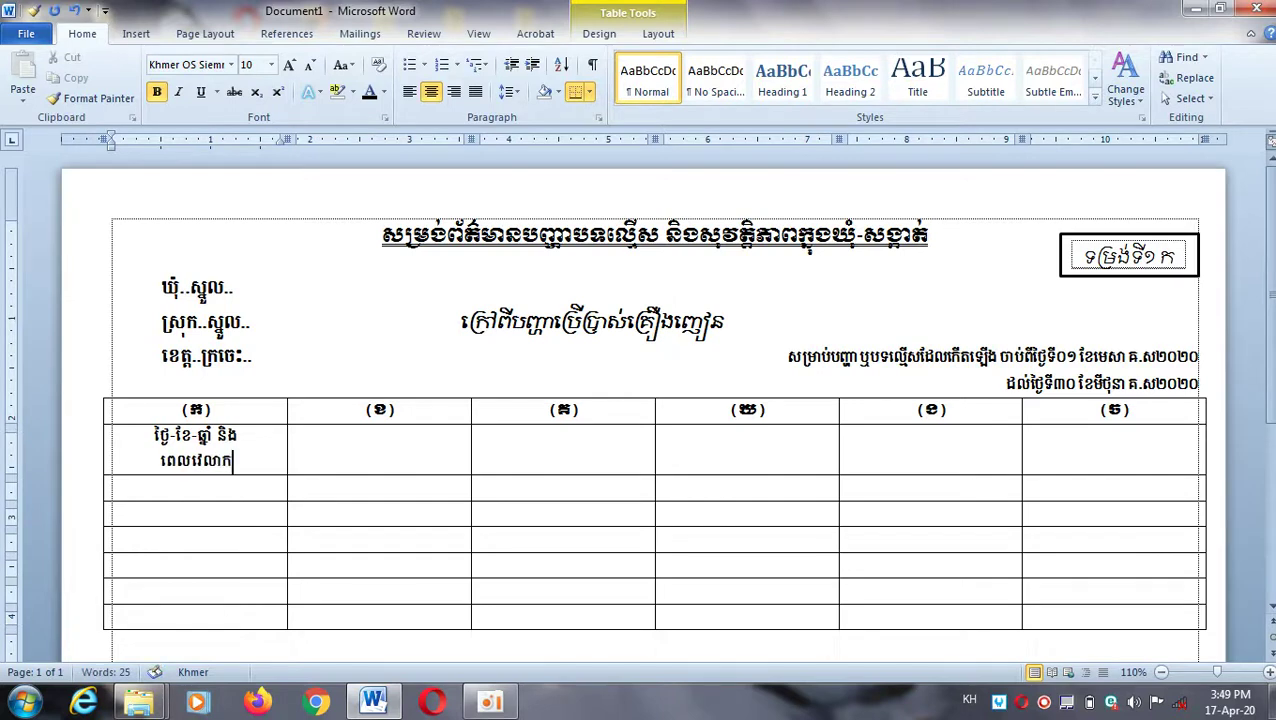
{"action": "type", "text": "ើតហ"}
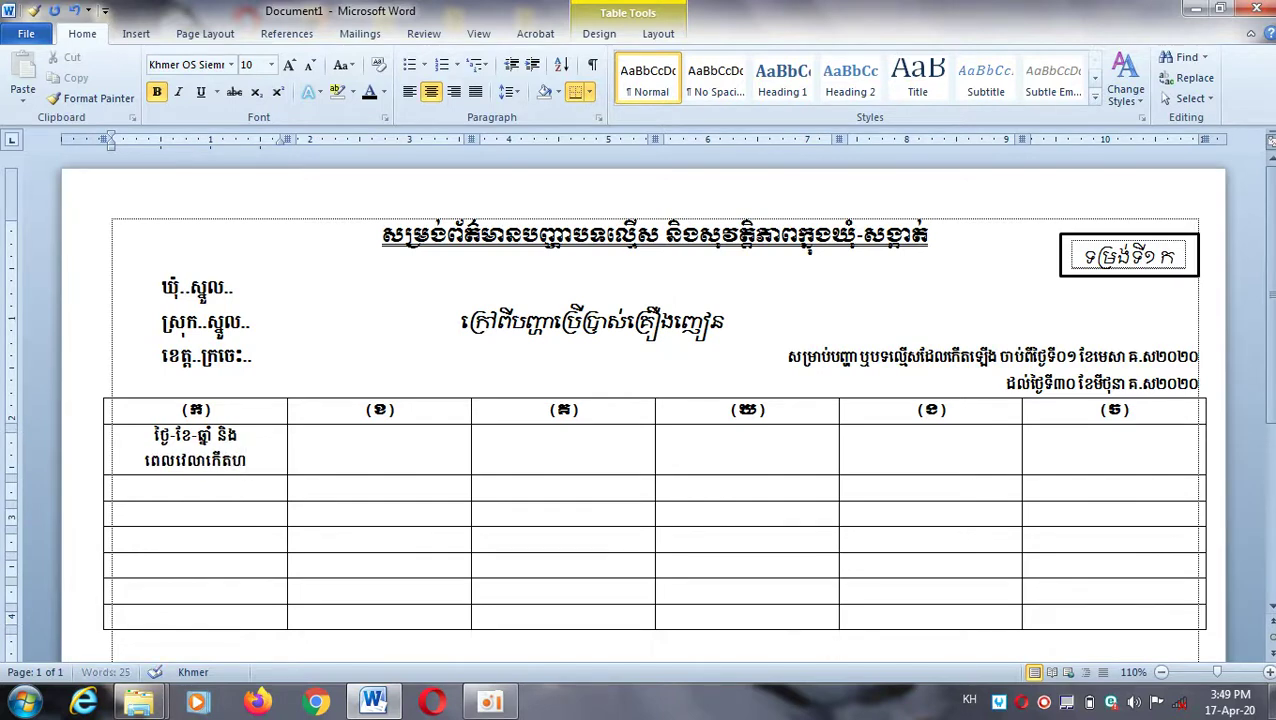
{"action": "type", "text": "េតុ"}
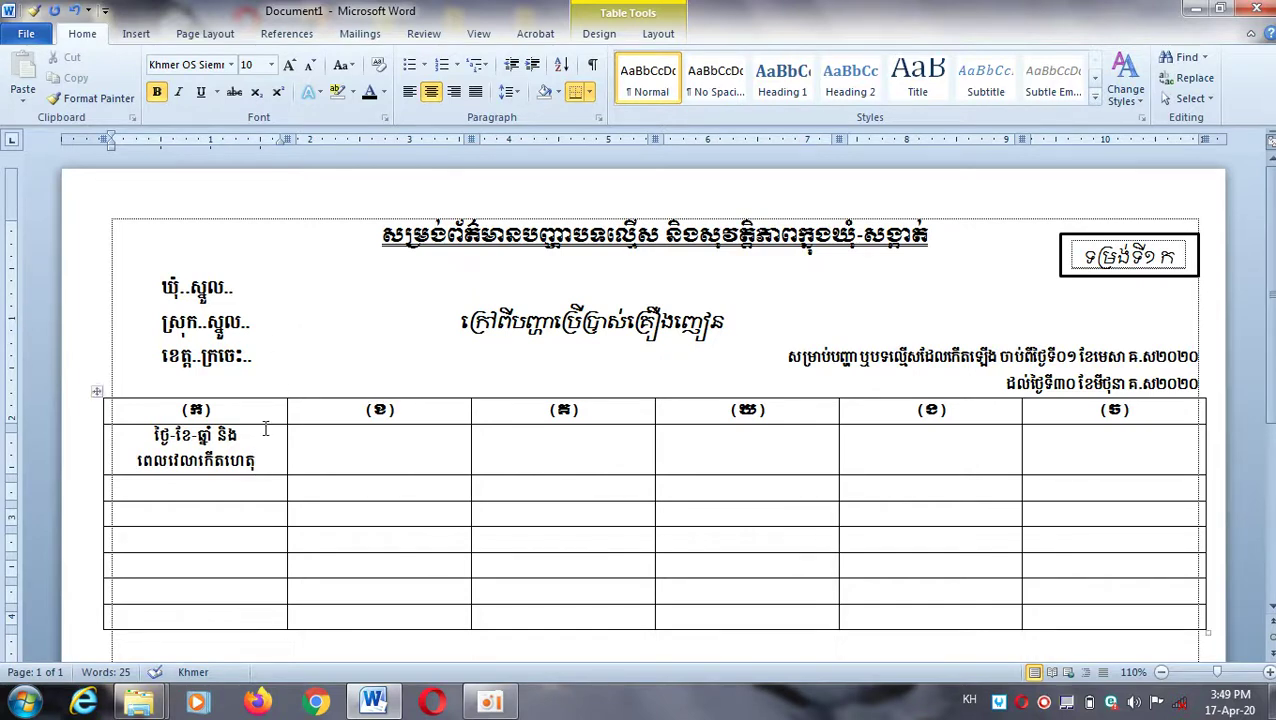
Type បញ្ហាបទល្មើស ឬ over ប្រភេទនៃបញ្ហាសុវត្ថិភាព in the (ខ) cell of row 2.
{"action": "left_click", "coordinate": [357, 446]}
{"action": "type", "text": "ប"}
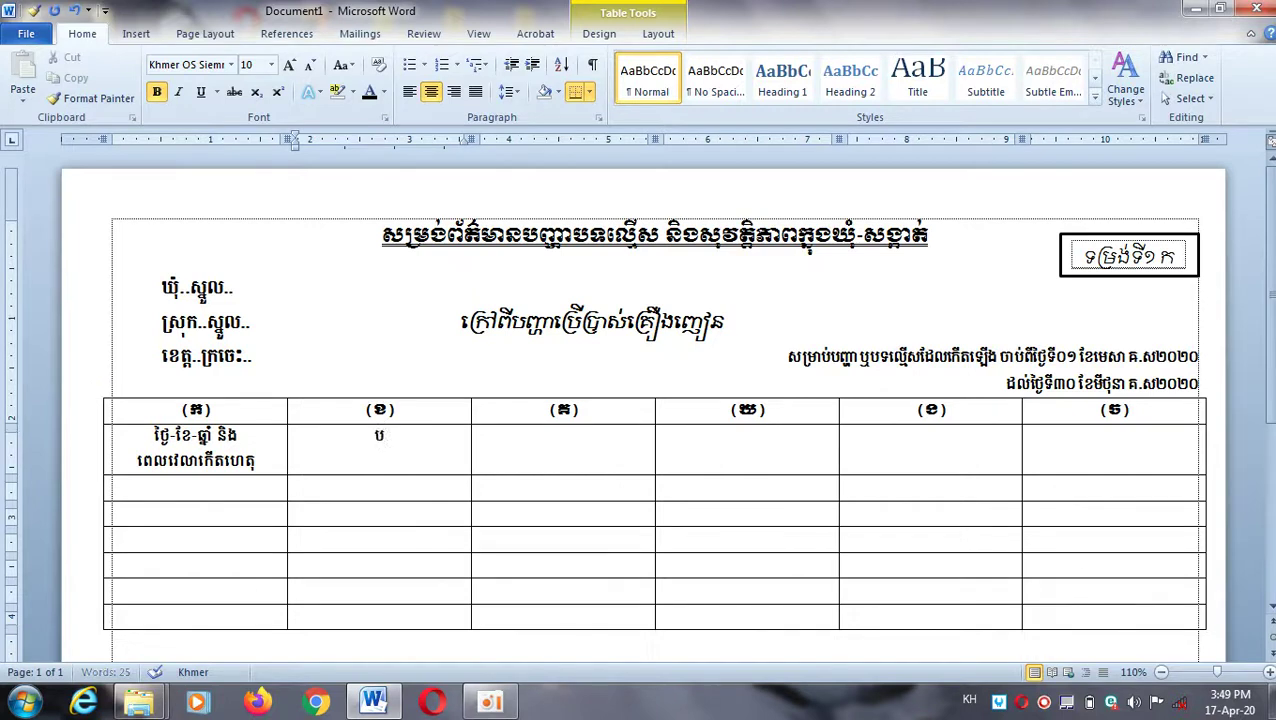
{"action": "type", "text": "ញ្ហា"}
{"action": "type", "text": "បទល្"}
{"action": "type", "text": "មើស"}
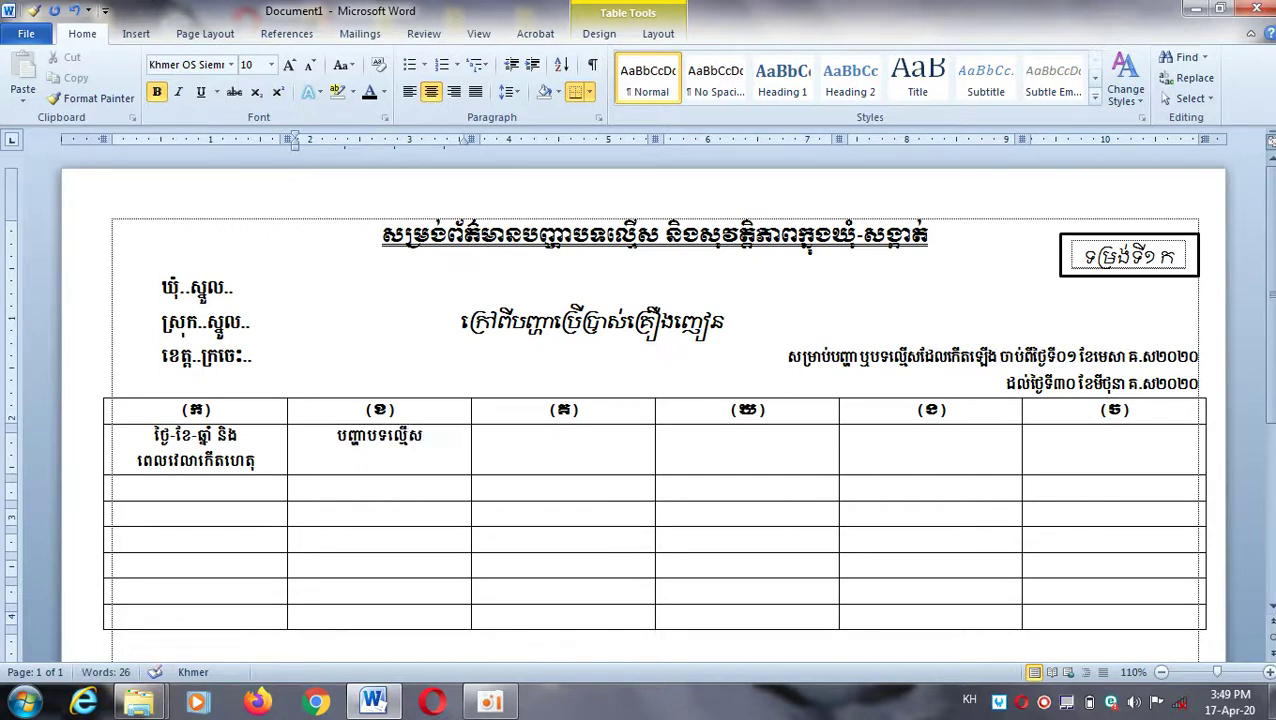
{"action": "type", "text": " ឬ"}
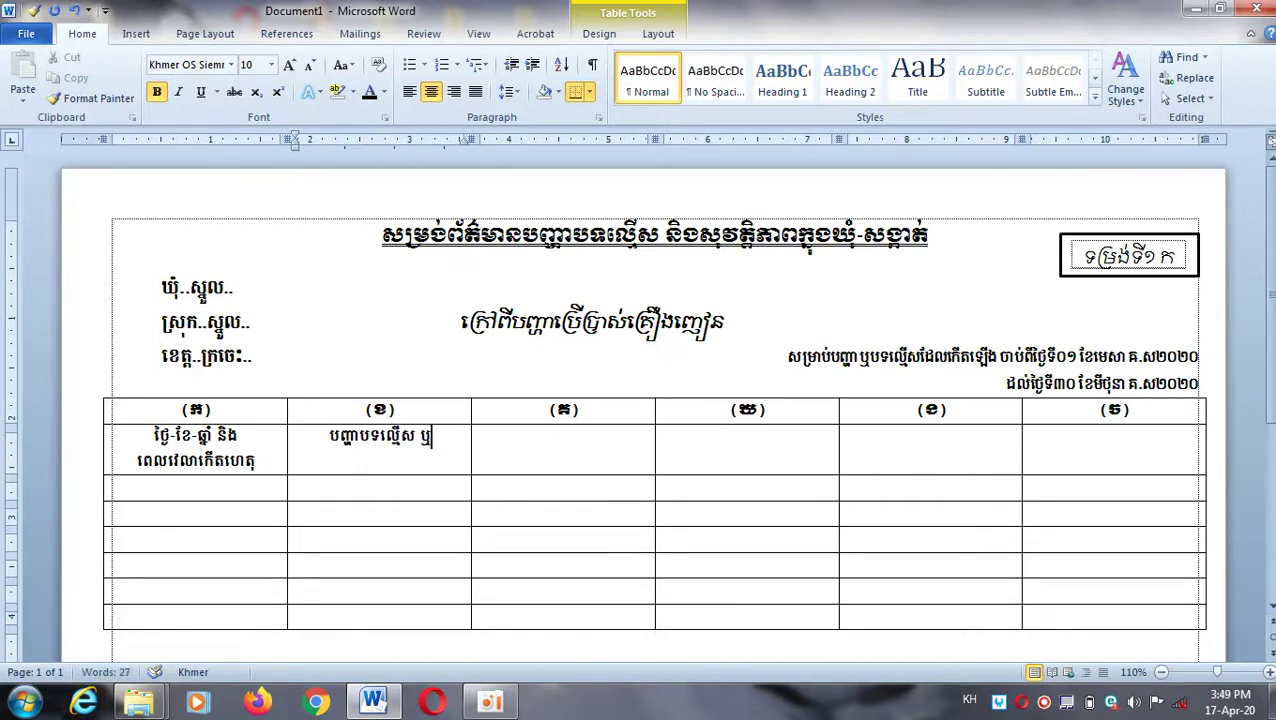
{"action": "key", "text": "Return"}
{"action": "type", "text": "ប្រ"}
{"action": "type", "text": "ភេទ"}
{"action": "type", "text": "នៃ"}
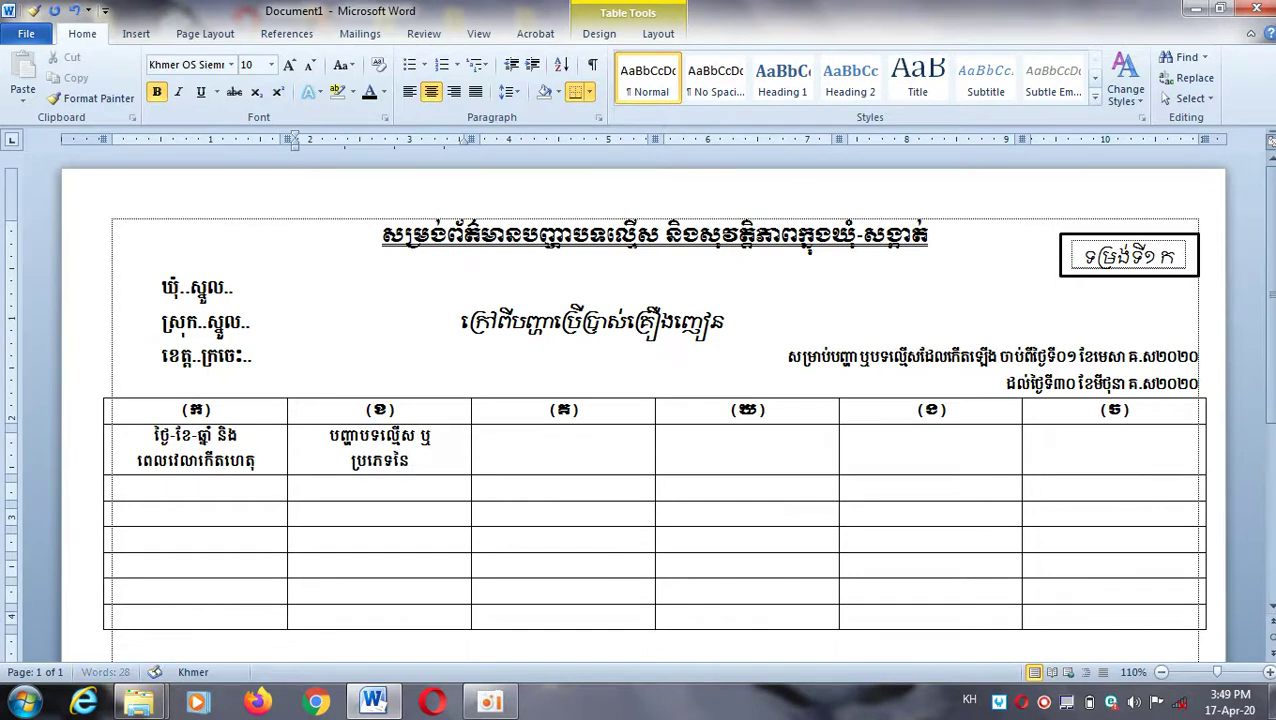
{"action": "type", "text": "ប"}
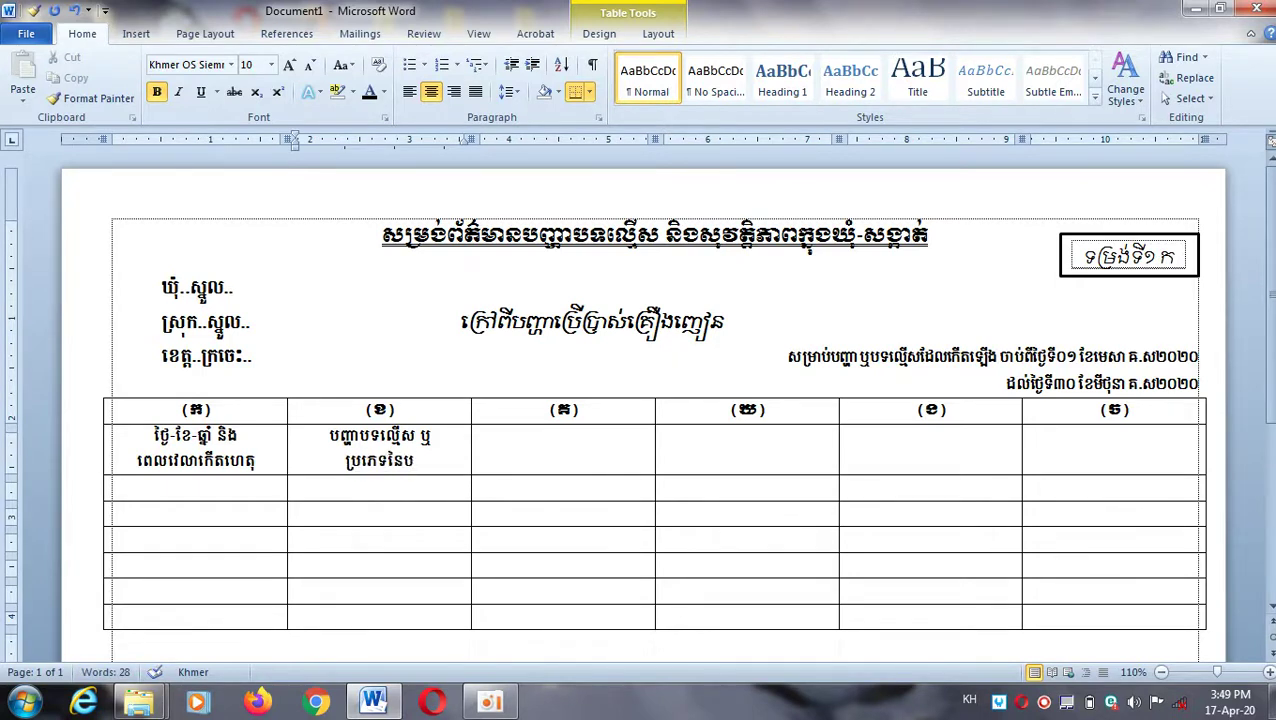
{"action": "type", "text": "ញ្ហា"}
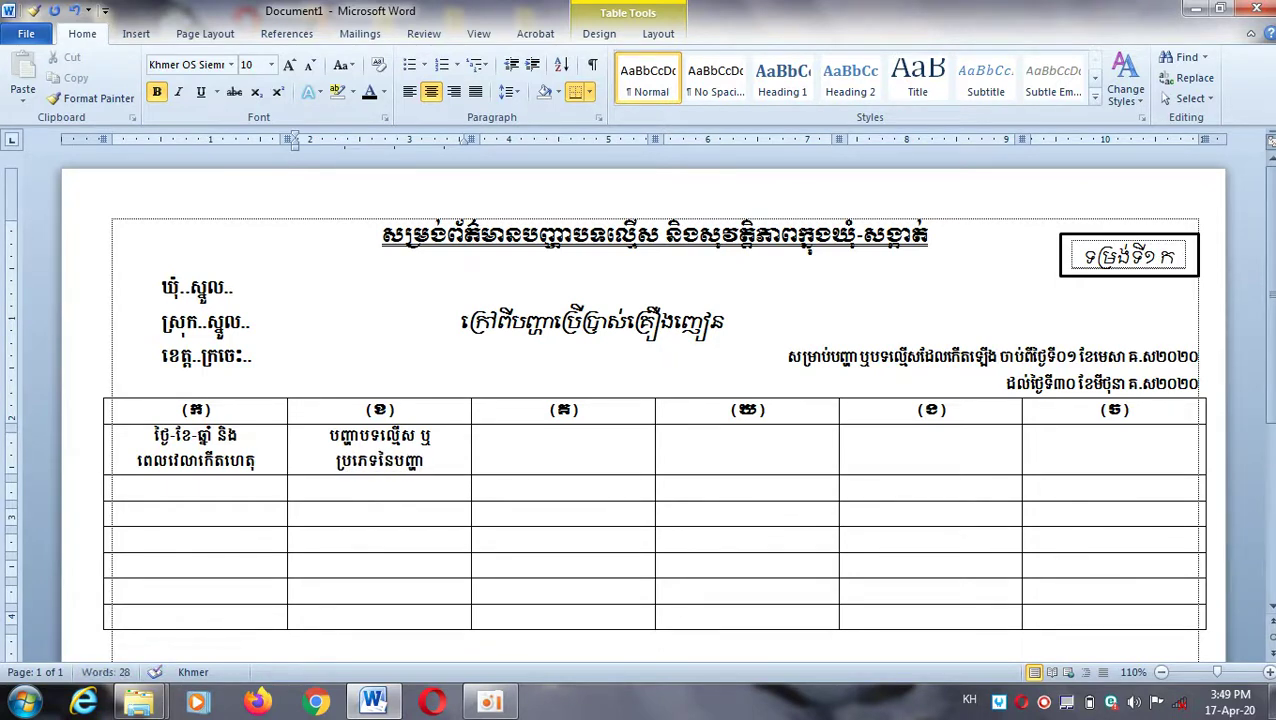
{"action": "type", "text": "សុវត្ថិ"}
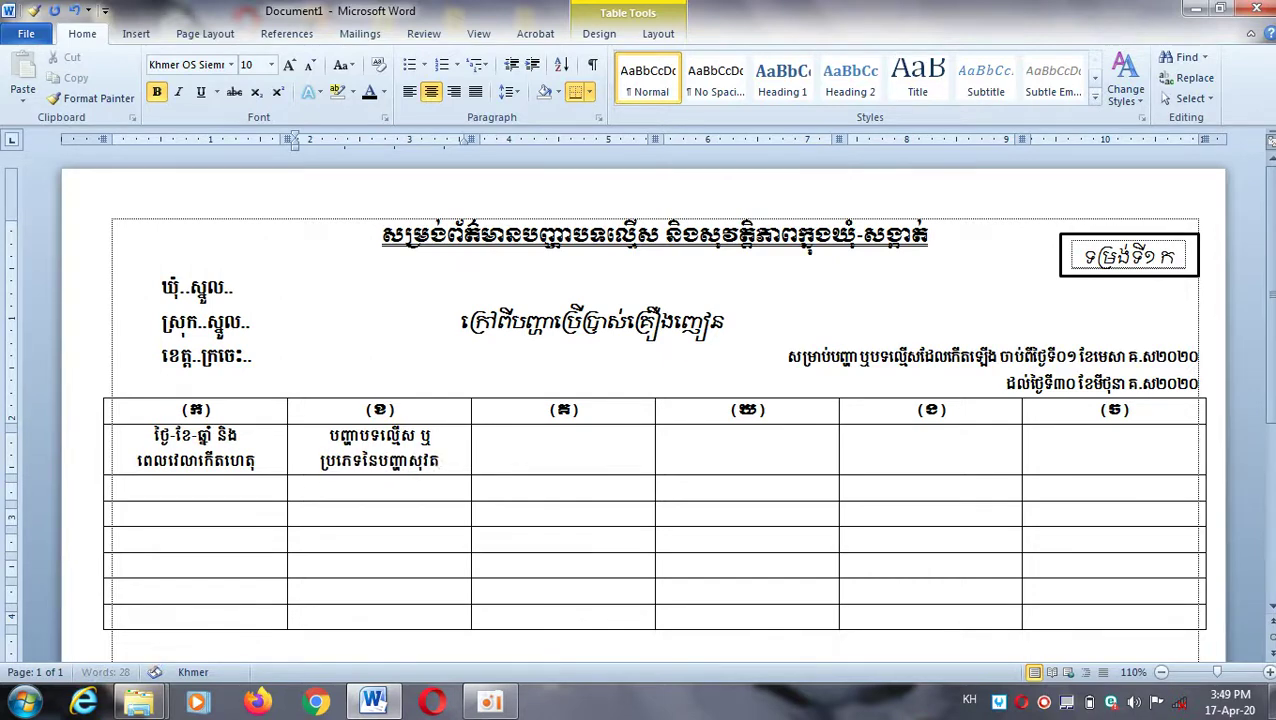
{"action": "type", "text": "ភា"}
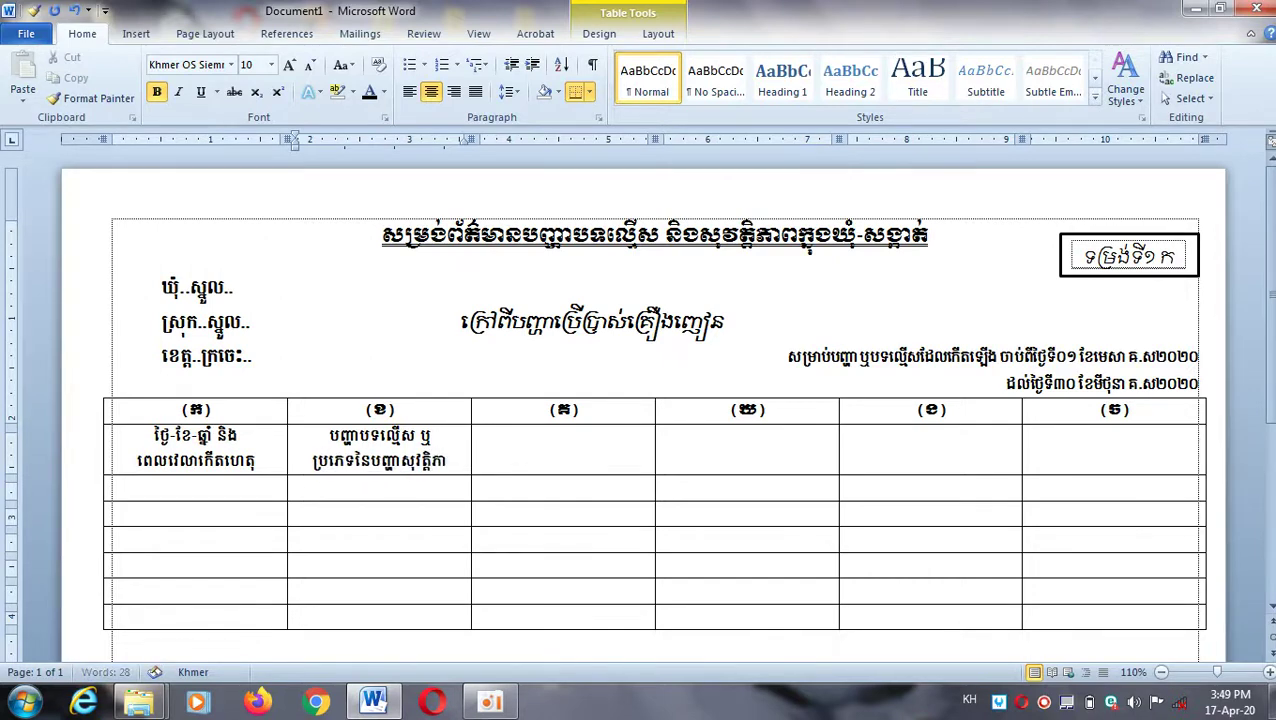
{"action": "type", "text": "ព"}
{"action": "key", "text": "Tab"}
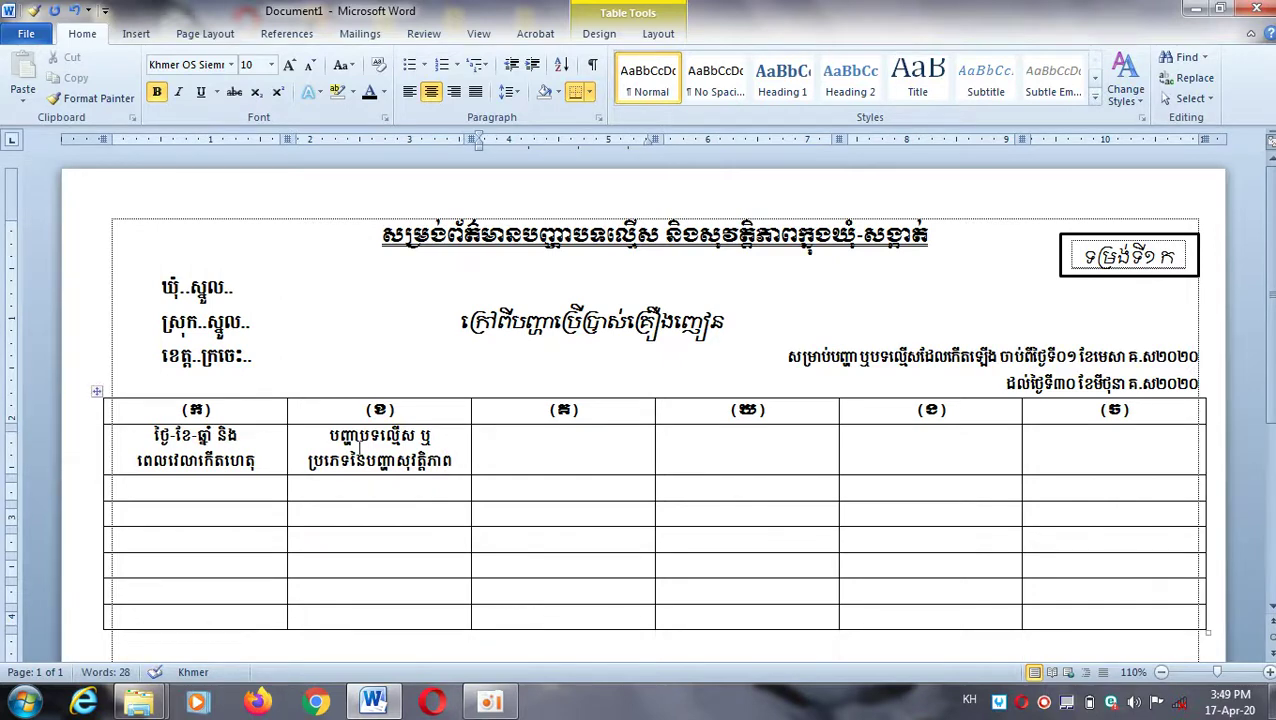
Type ទីកន្លែងកើតហេតុ in (គ), and អង្គហេតុ over (សង្ខេបហេតុការណ៍ដែលកើតឡើង) in (ឃ).
{"action": "type", "text": "ទីក"}
{"action": "type", "text": "ន្លែ"}
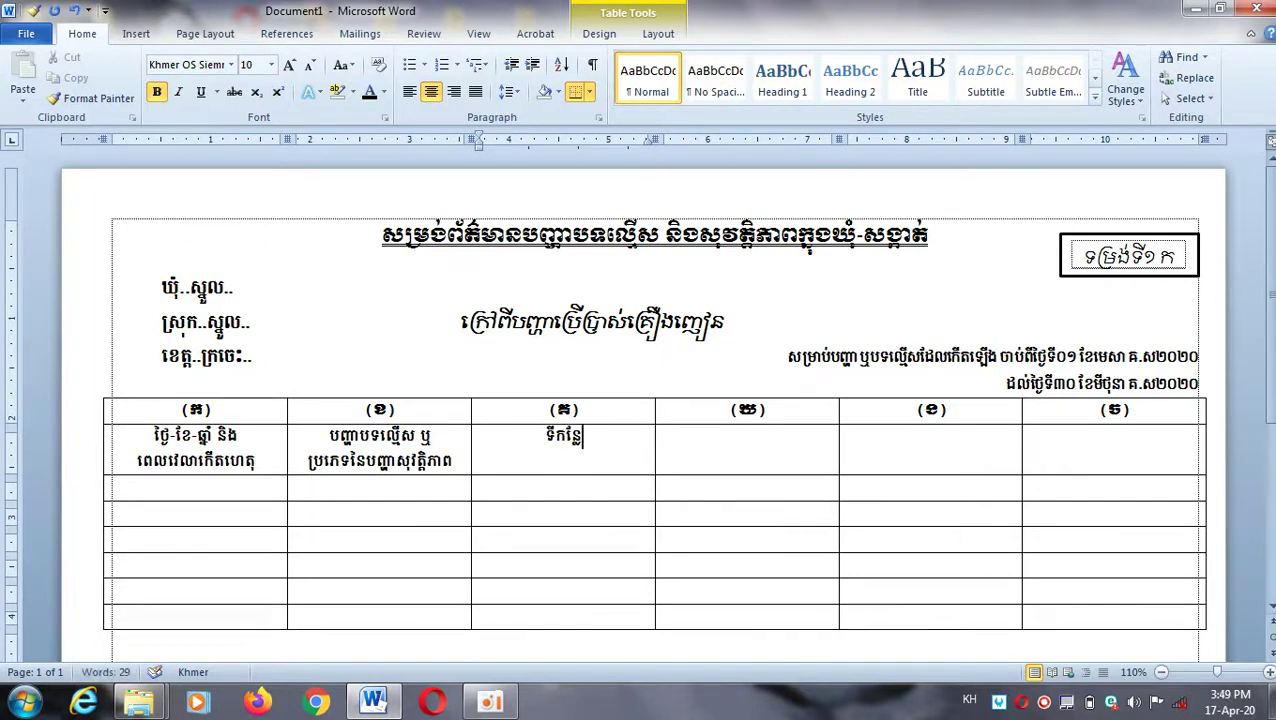
{"action": "type", "text": "ងក"}
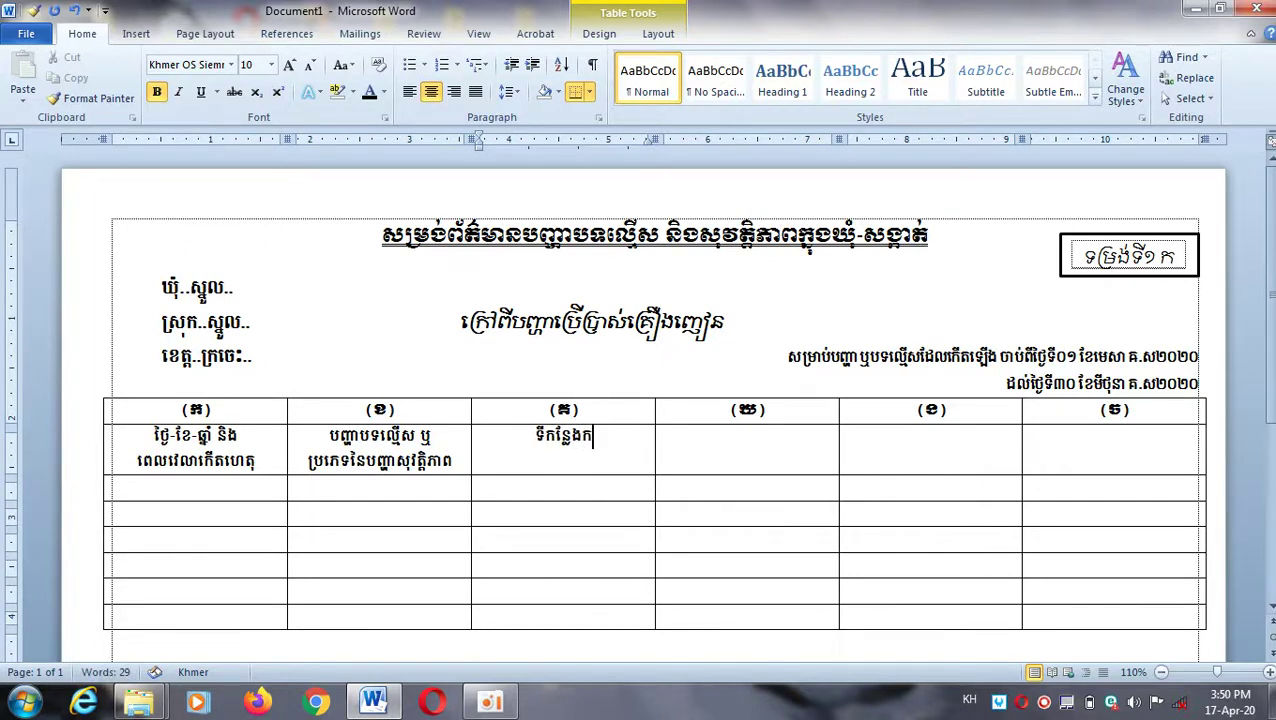
{"action": "type", "text": "ើ"}
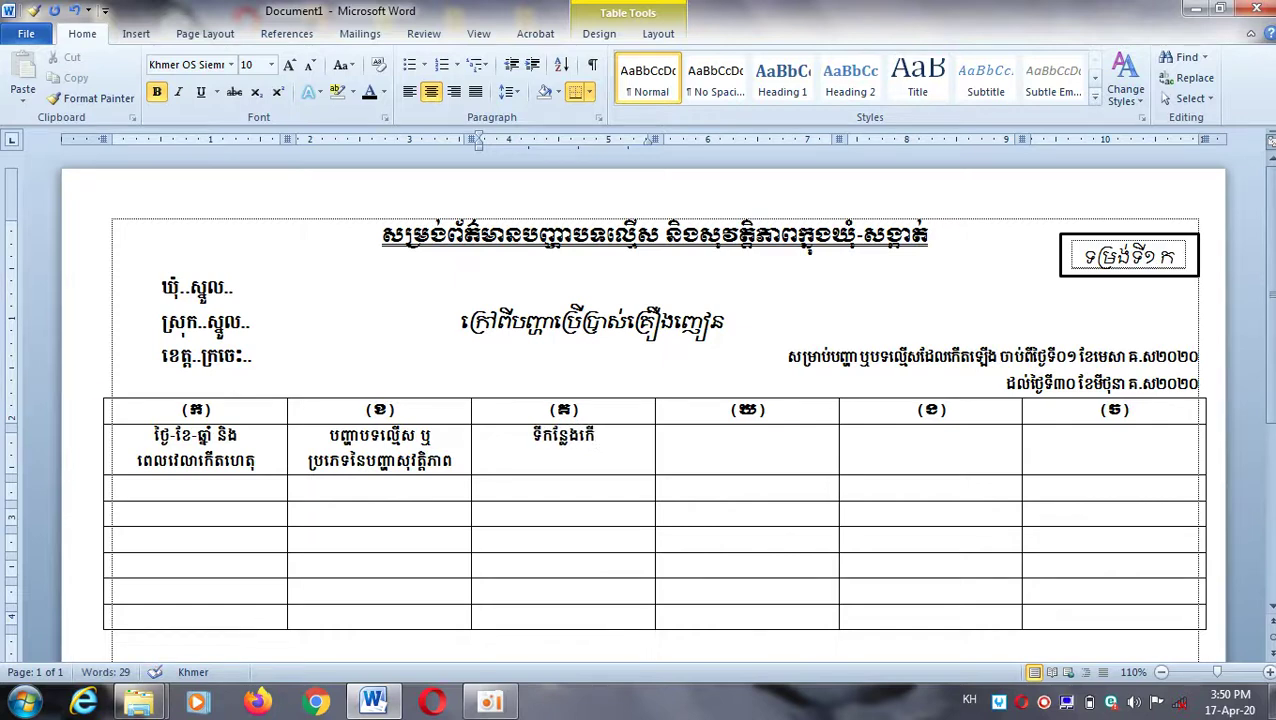
{"action": "type", "text": "តហ"}
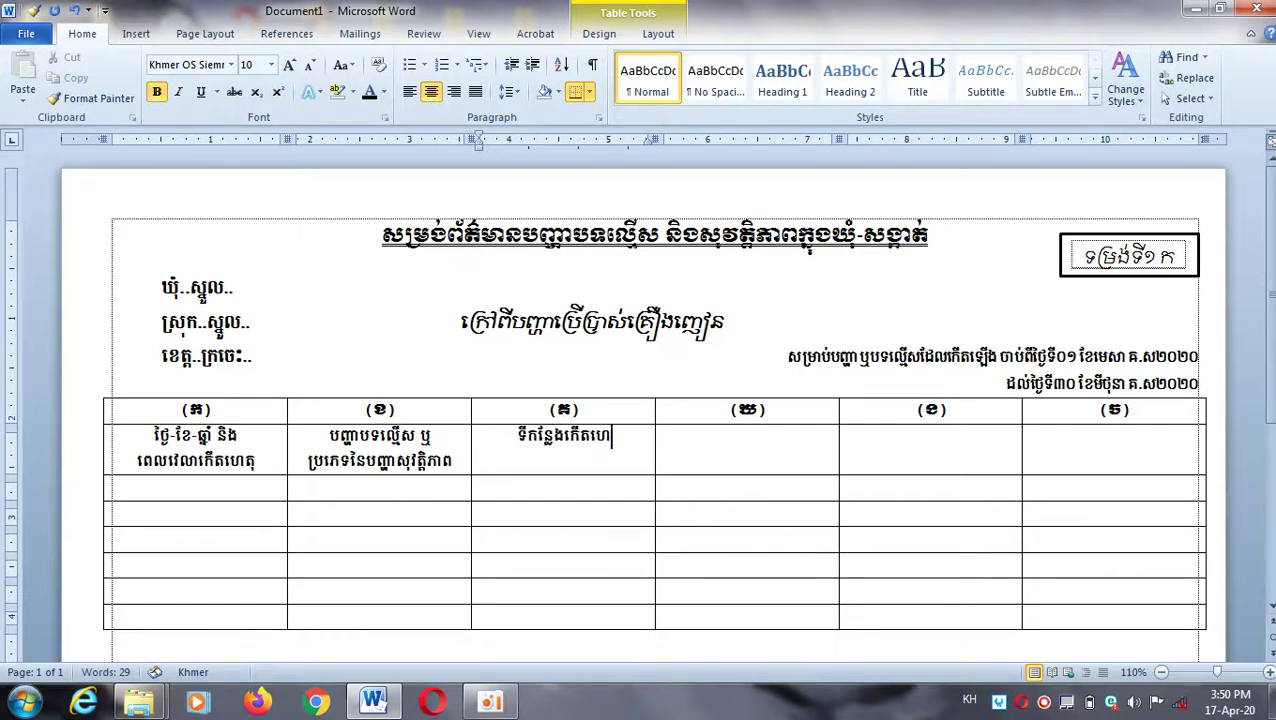
{"action": "type", "text": "េត"}
{"action": "type", "text": "ុ"}
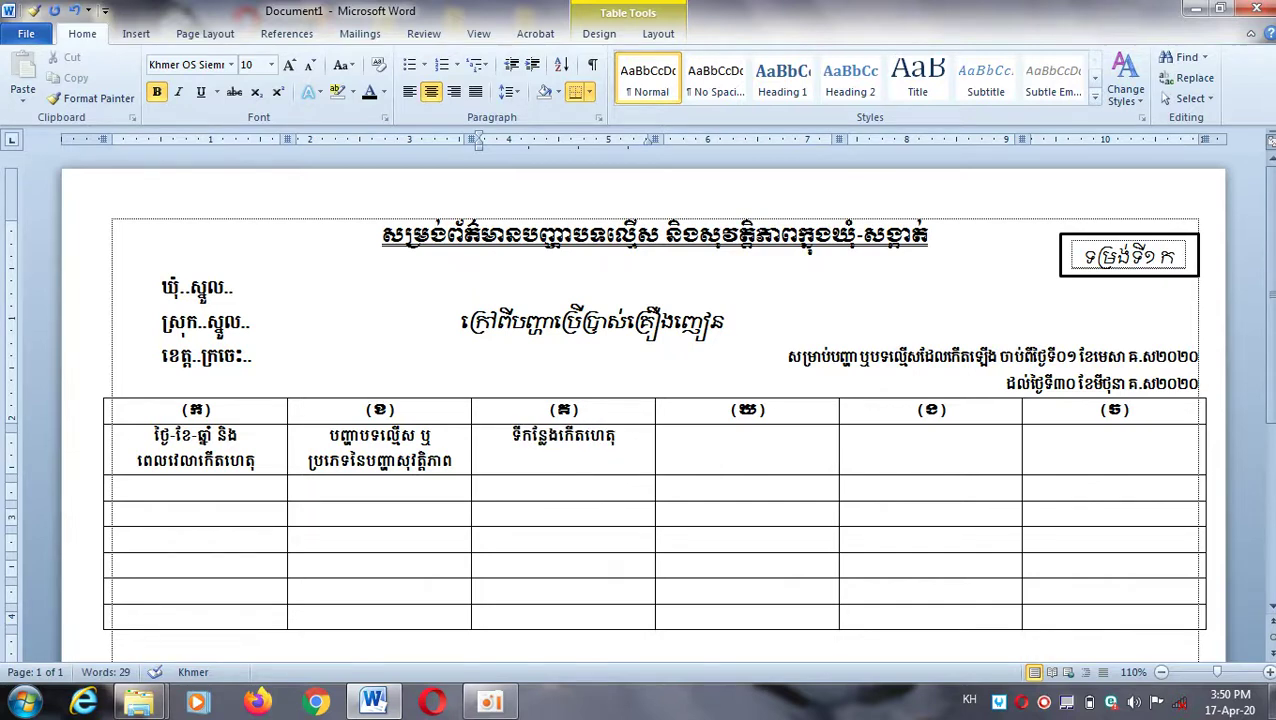
{"action": "left_click", "coordinate": [748, 437]}
{"action": "type", "text": "អ"}
{"action": "type", "text": "ង្គ"}
{"action": "type", "text": "ហេតុ"}
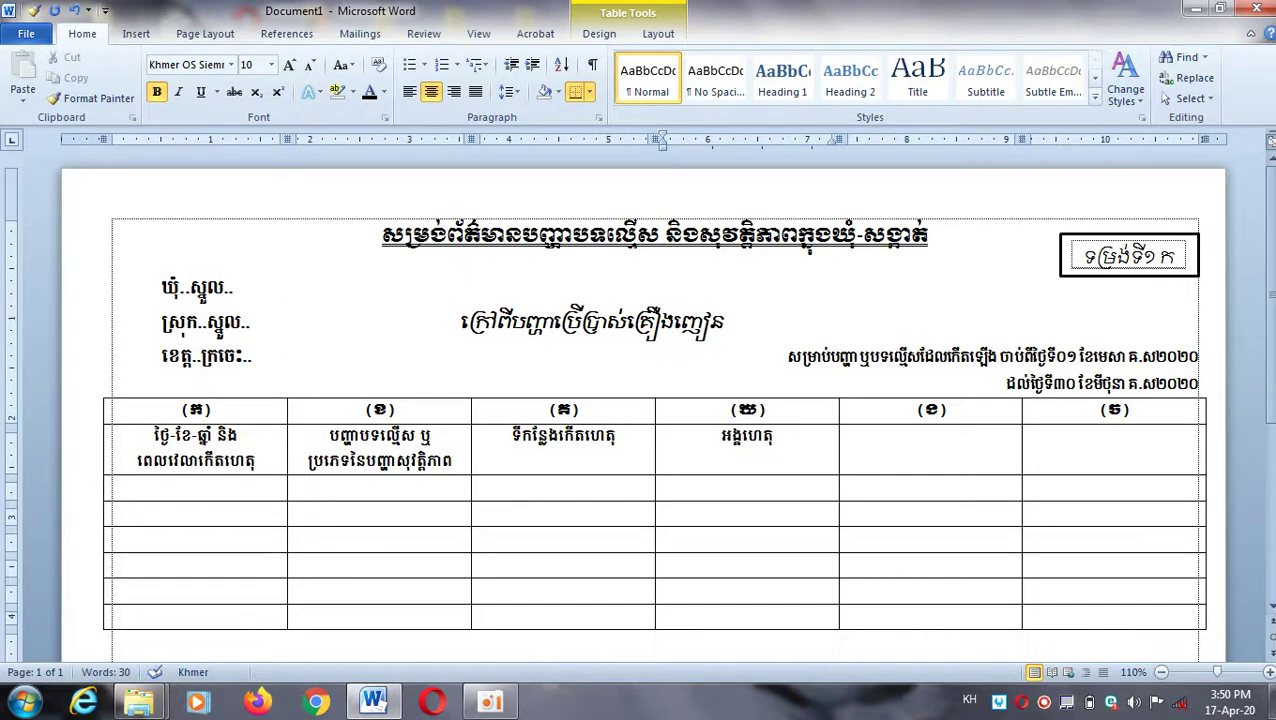
{"action": "key", "text": "Return"}
{"action": "type", "text": "ស"}
{"action": "key", "text": "BackSpace"}
{"action": "type", "text": "(ស"}
{"action": "type", "text": "ង្ខ"}
{"action": "type", "text": "េប"}
{"action": "type", "text": "ហេតុ"}
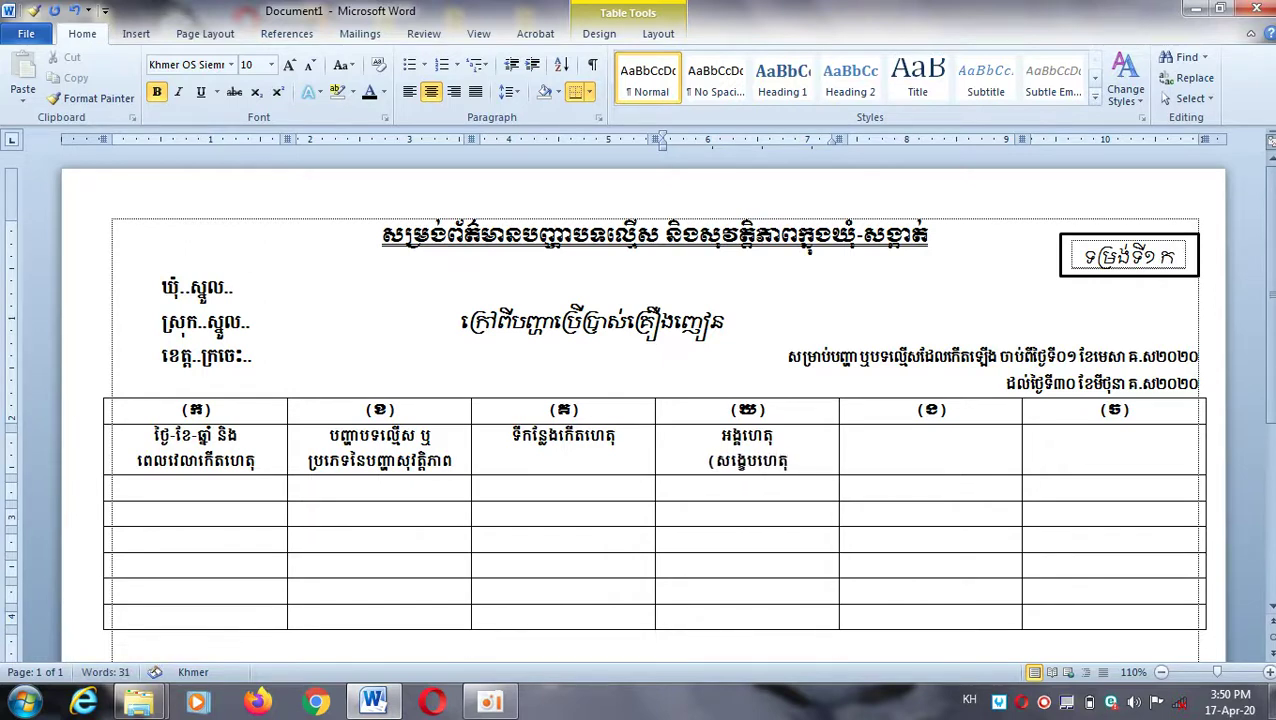
{"action": "type", "text": "ការ"}
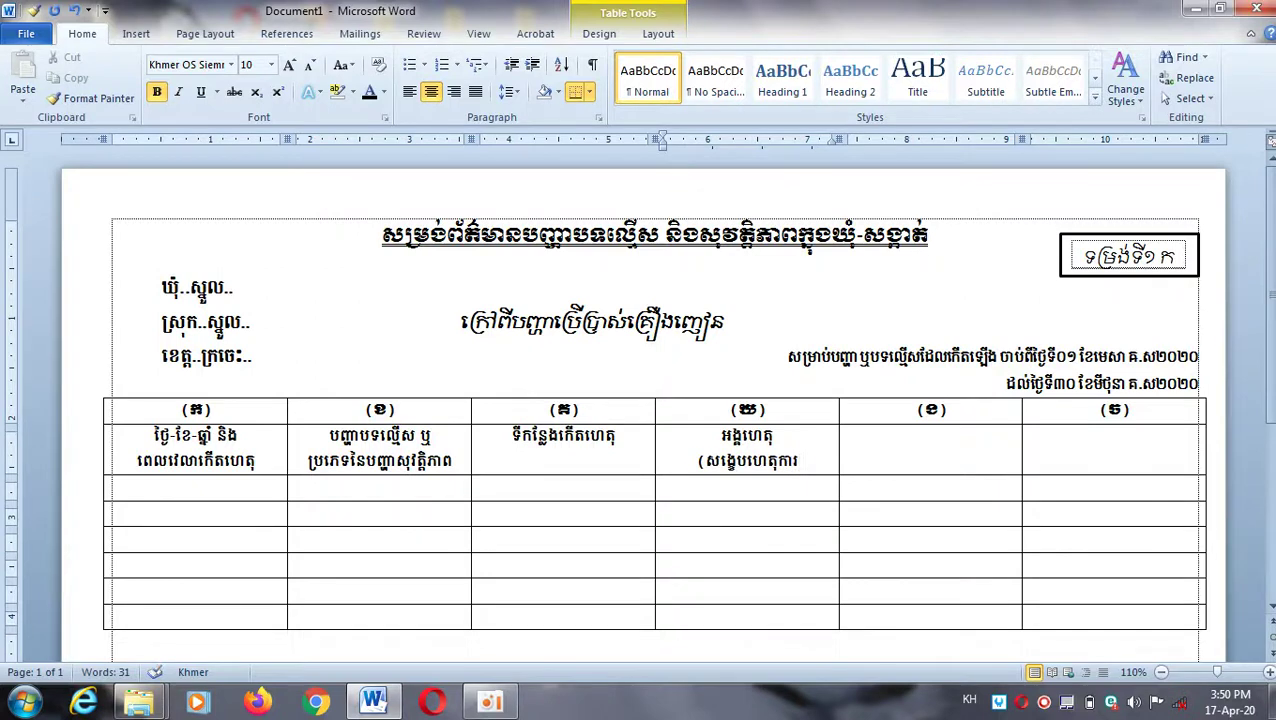
{"action": "type", "text": "ណ៍"}
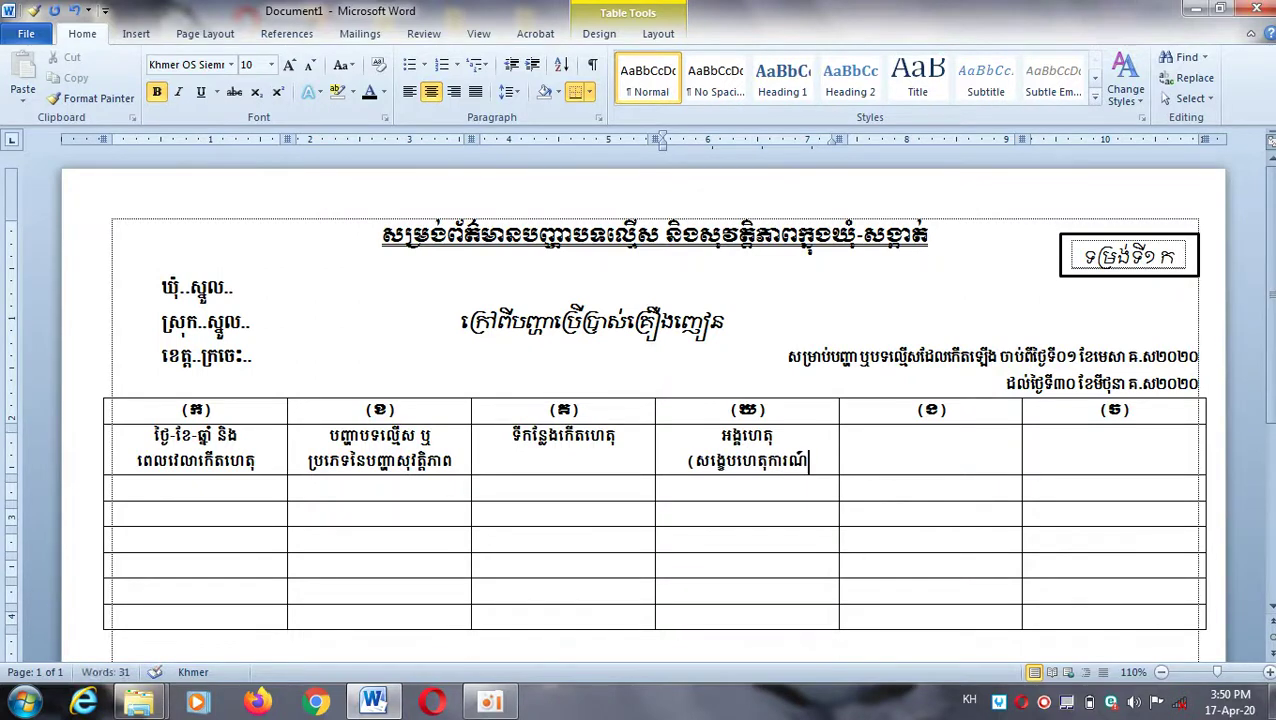
{"action": "type", "text": "ដ"}
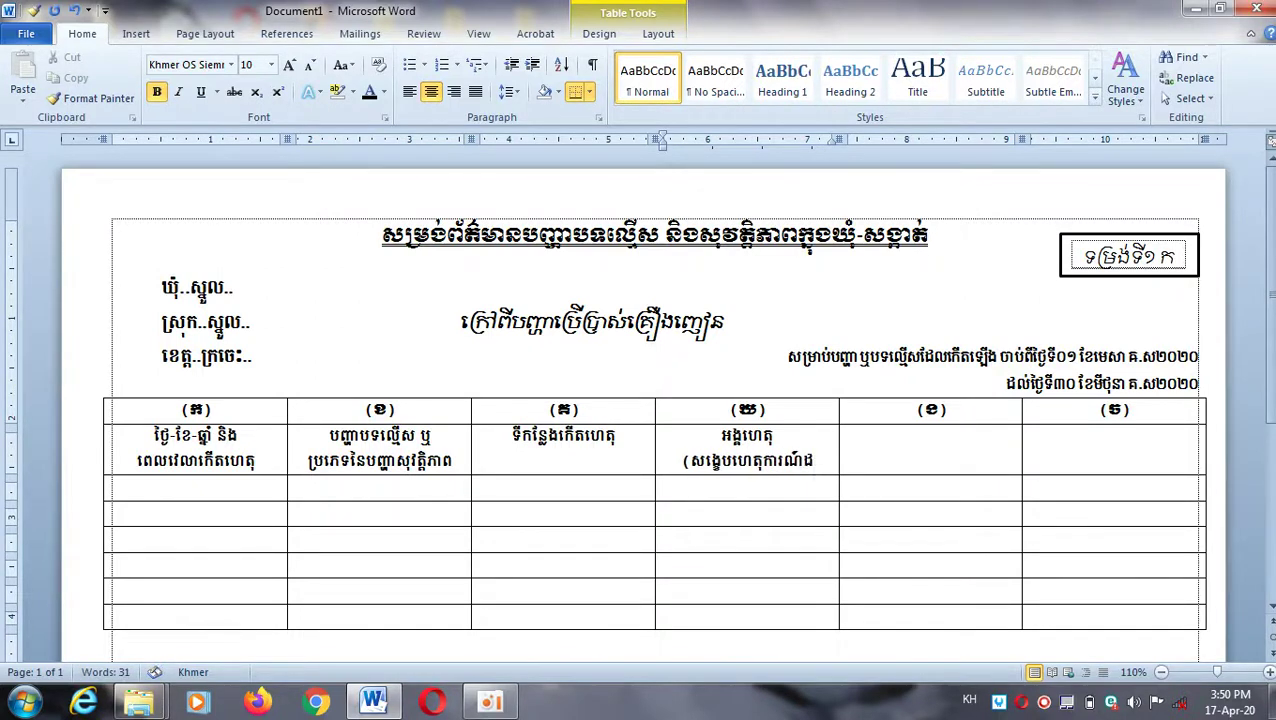
{"action": "type", "text": "ែលក"}
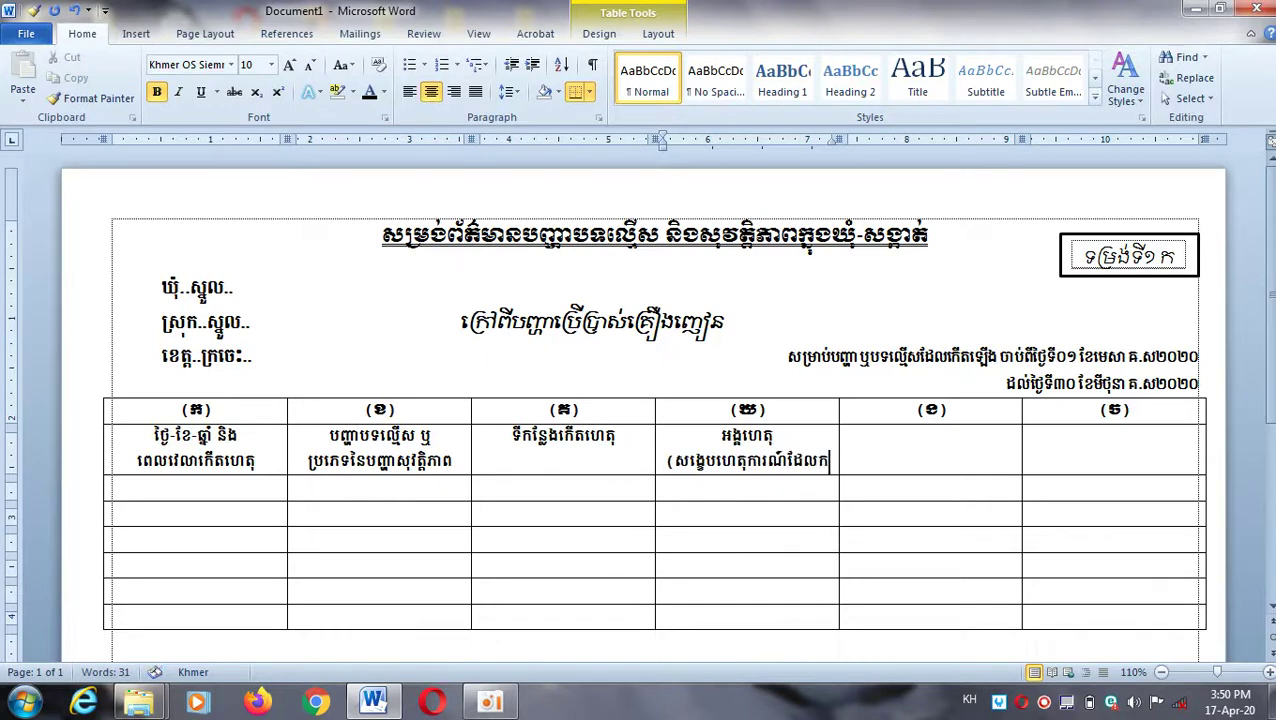
{"action": "type", "text": "ើតឡ"}
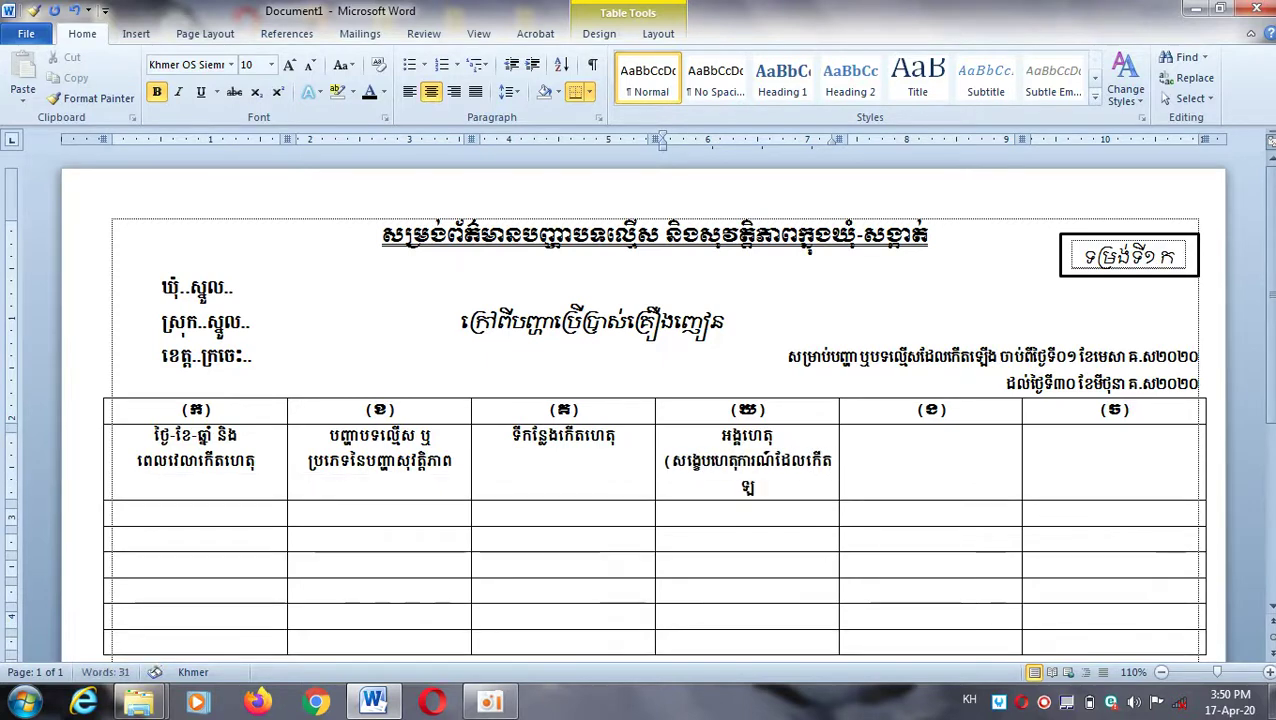
{"action": "type", "text": "ើង"}
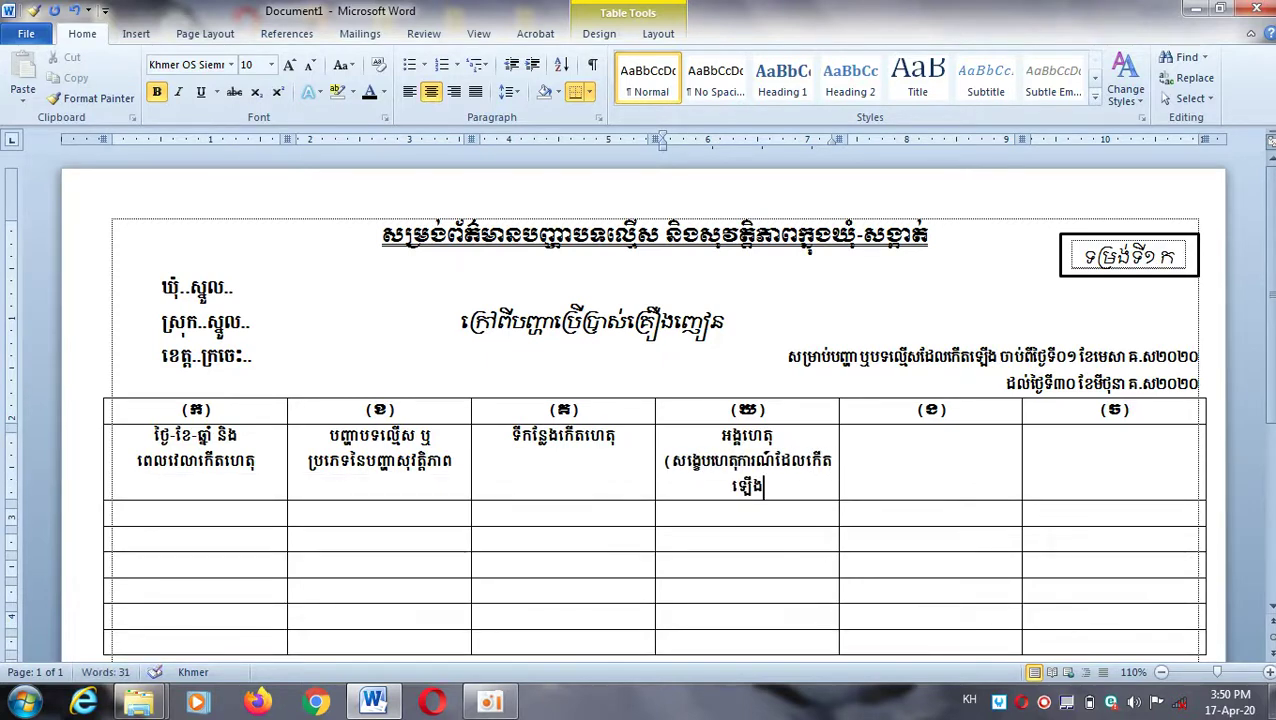
{"action": "type", "text": ")"}
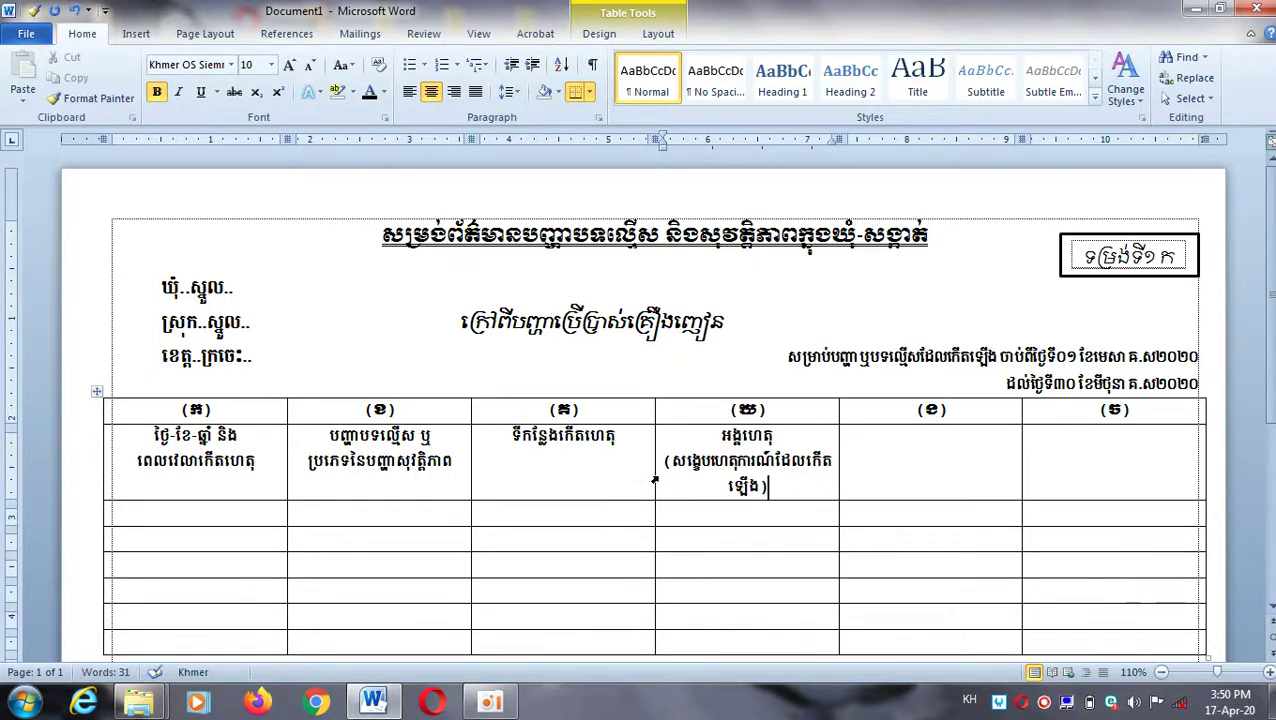
Drag the column borders left to narrow (ខ) and (គ), widening (ឃ) to fit its text.
{"action": "mouse_move", "coordinate": [655, 481]}
{"action": "left_mouse_down"}
{"action": "mouse_move", "coordinate": [618, 481]}
{"action": "mouse_move", "coordinate": [608, 463]}
{"action": "left_mouse_up"}
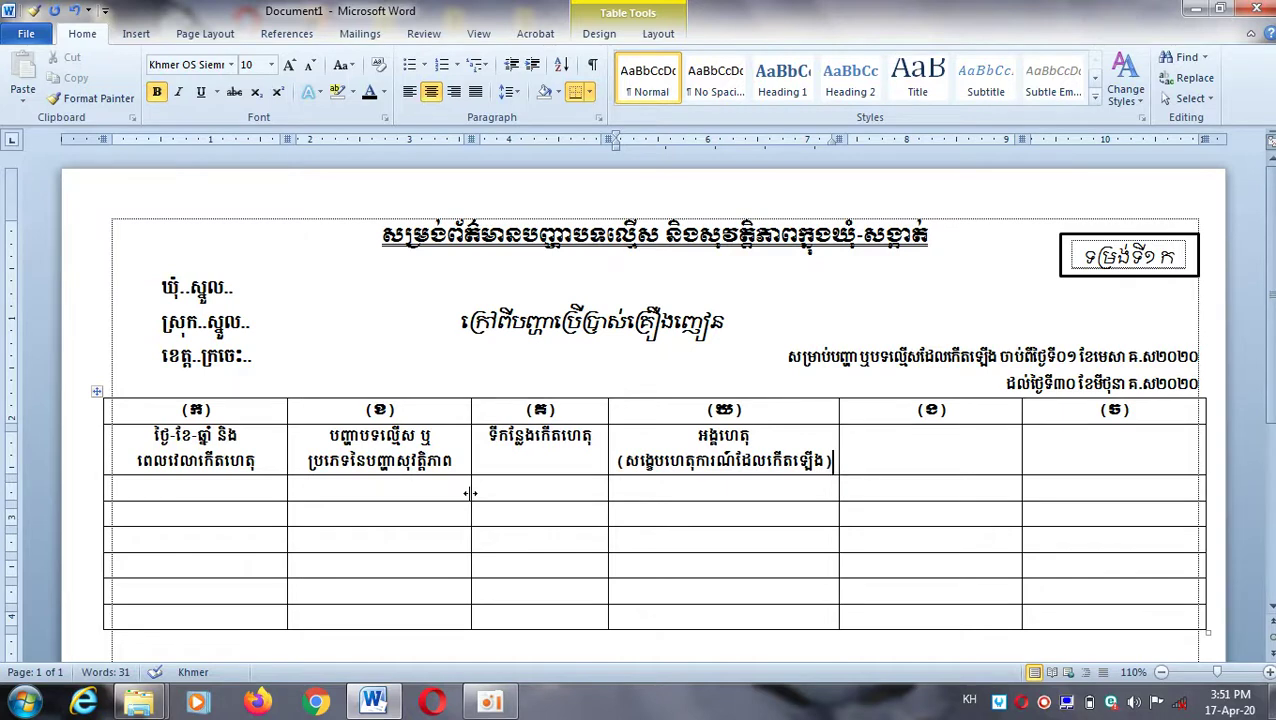
{"action": "left_click_drag", "start_coordinate": [470, 493], "coordinate": [453, 493]}
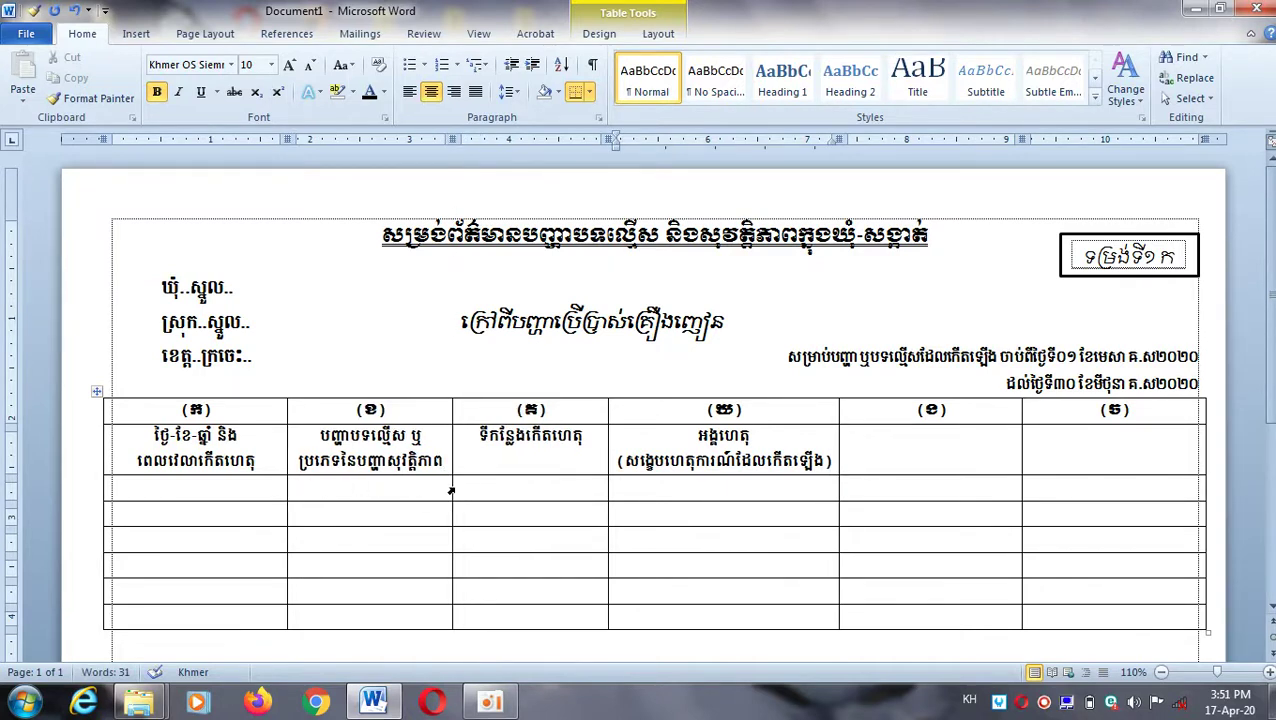
{"action": "left_click_drag", "start_coordinate": [451, 491], "coordinate": [440, 489]}
{"action": "left_click_drag", "start_coordinate": [607, 485], "coordinate": [590, 487]}
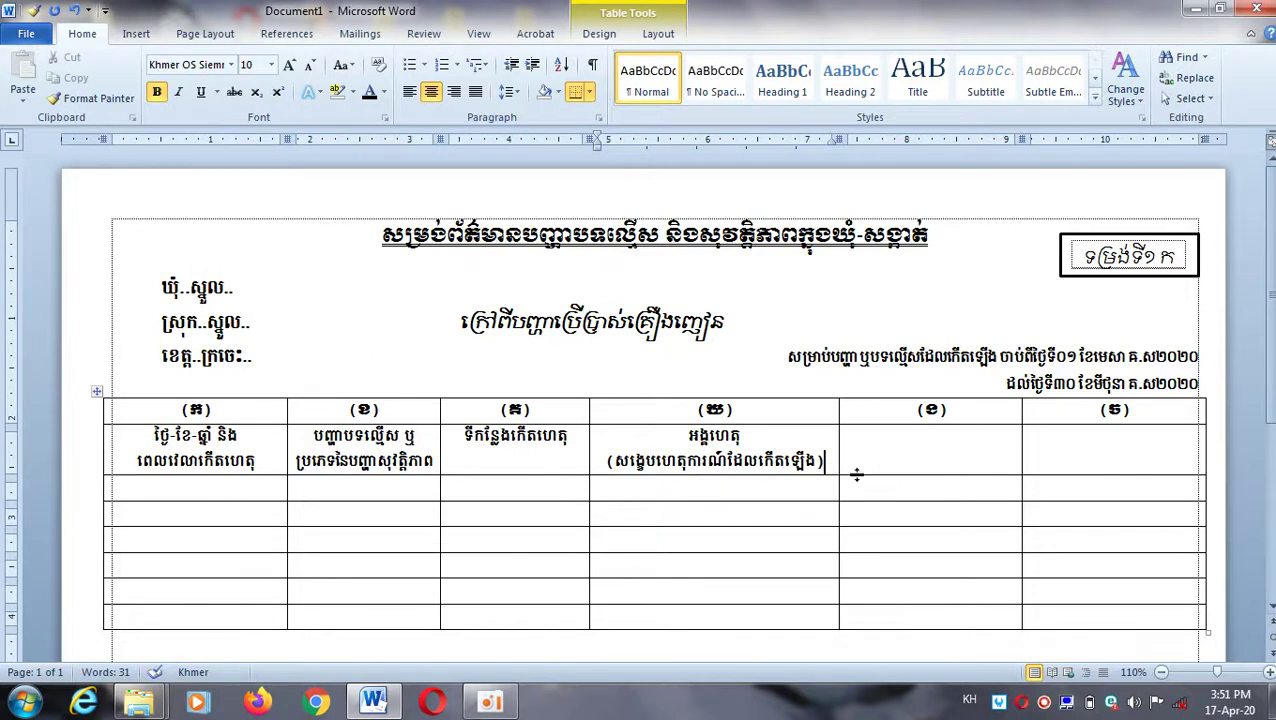
{"action": "left_click_drag", "start_coordinate": [590, 495], "coordinate": [584, 495]}
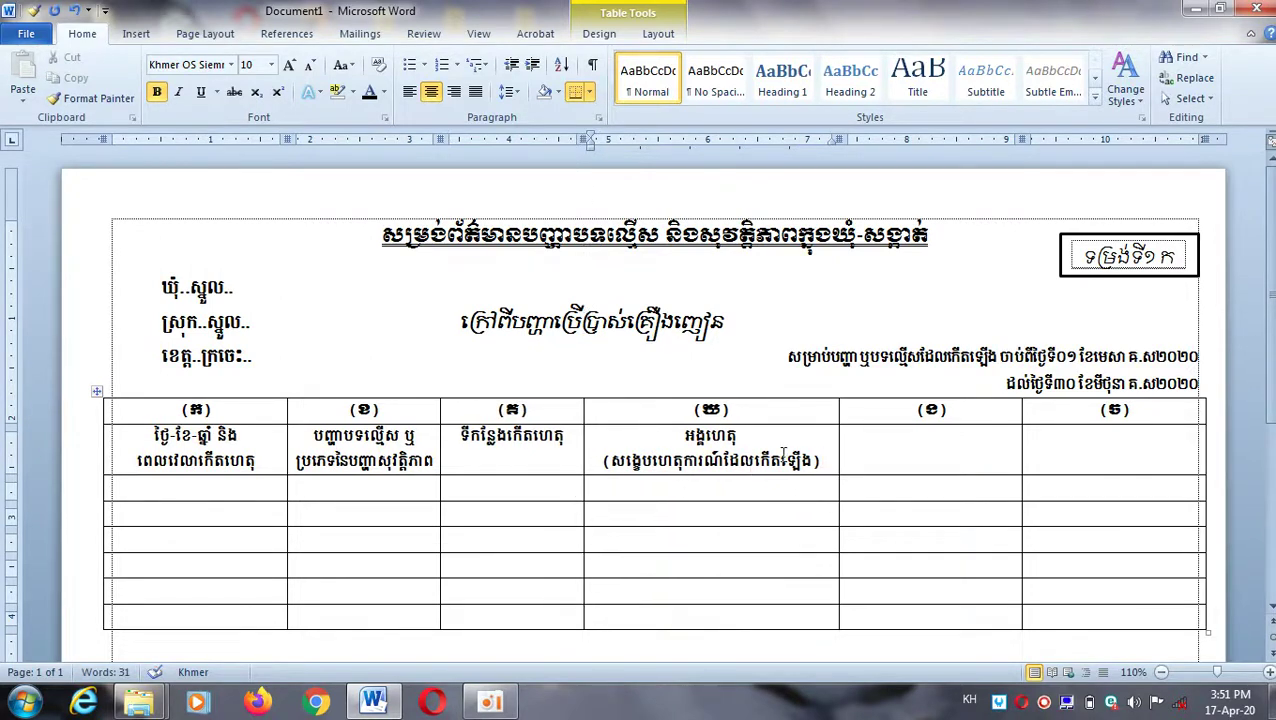
Type មូលហេតុ in the (ង) column's row-2 cell.
{"action": "left_click", "coordinate": [926, 446]}
{"action": "type", "text": "ម"}
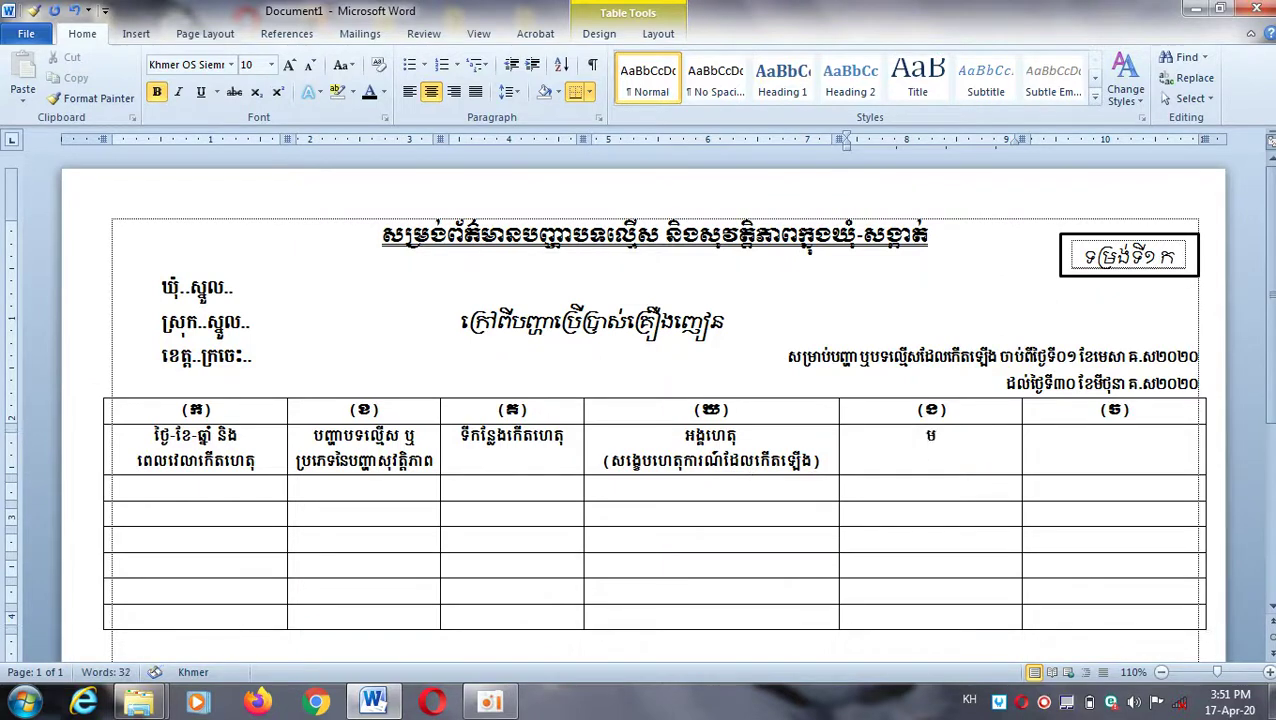
{"action": "type", "text": "ូល"}
{"action": "type", "text": "ប"}
{"action": "key", "text": "BackSpace"}
{"action": "type", "text": "ហ"}
{"action": "type", "text": "េតុ"}
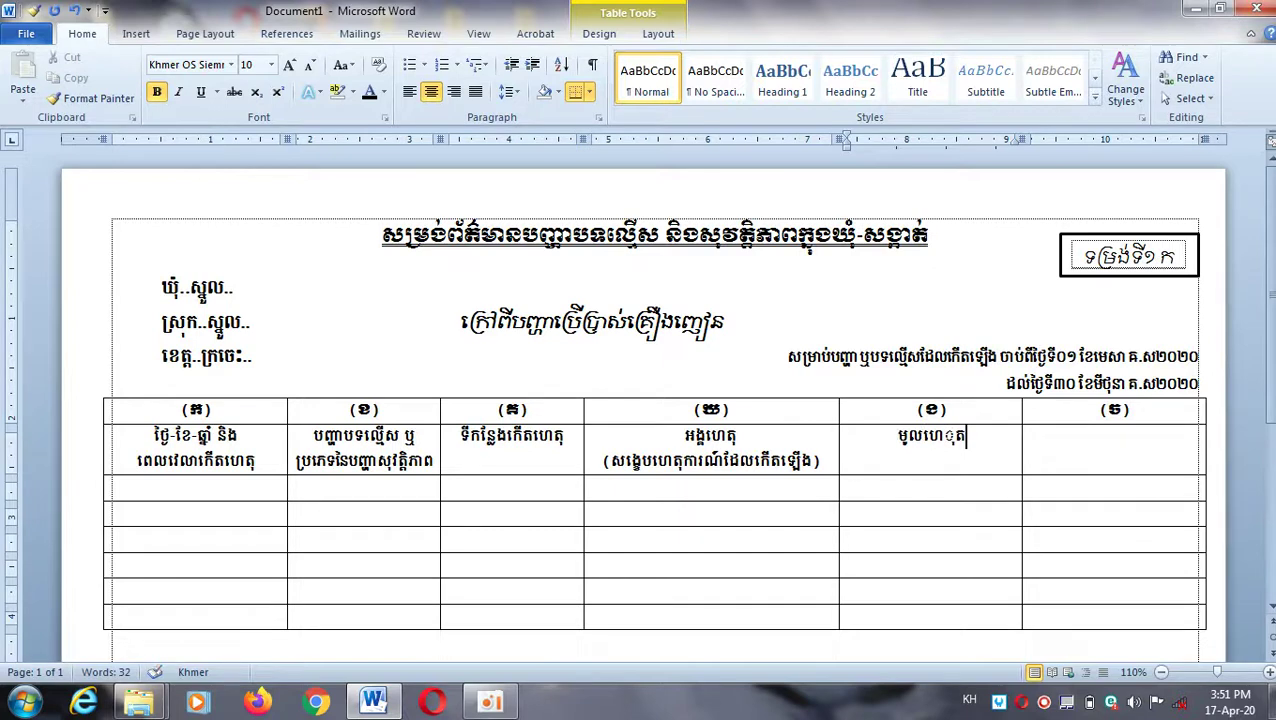
{"action": "key", "text": "BackSpace"}
{"action": "key", "text": "BackSpace"}
{"action": "type", "text": "ុ"}
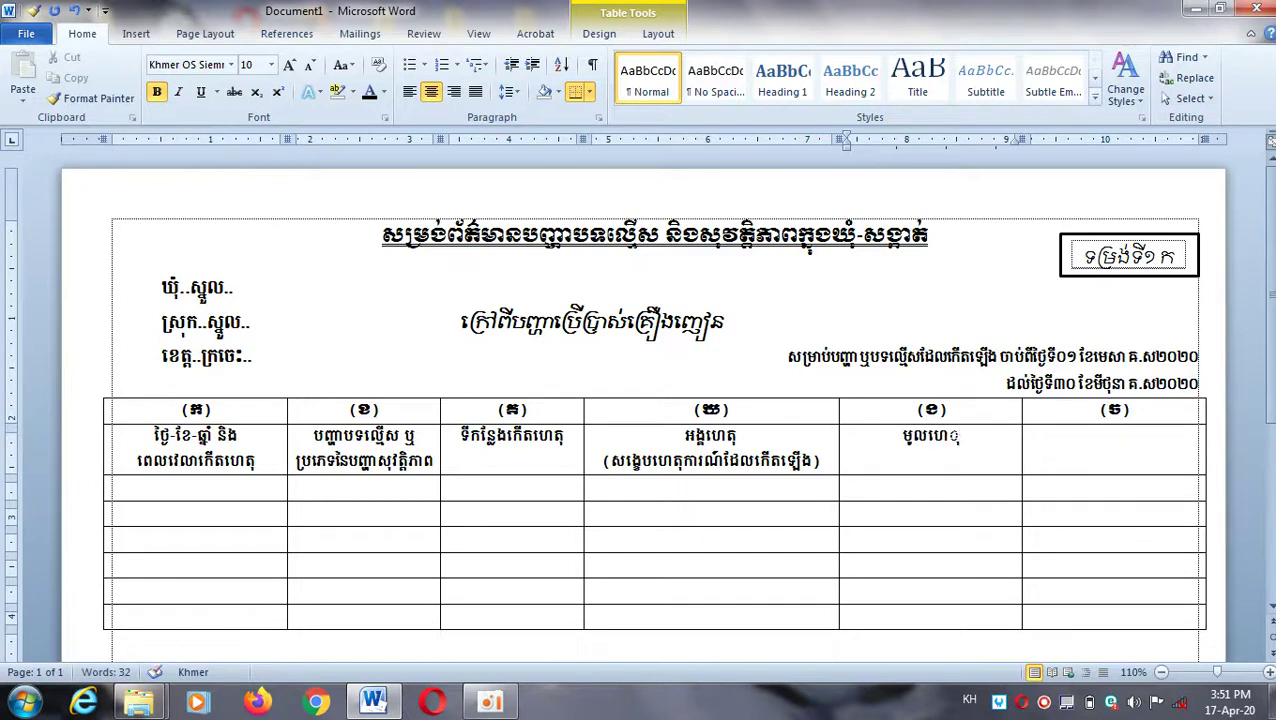
{"action": "key", "text": "BackSpace"}
{"action": "type", "text": "តុ"}
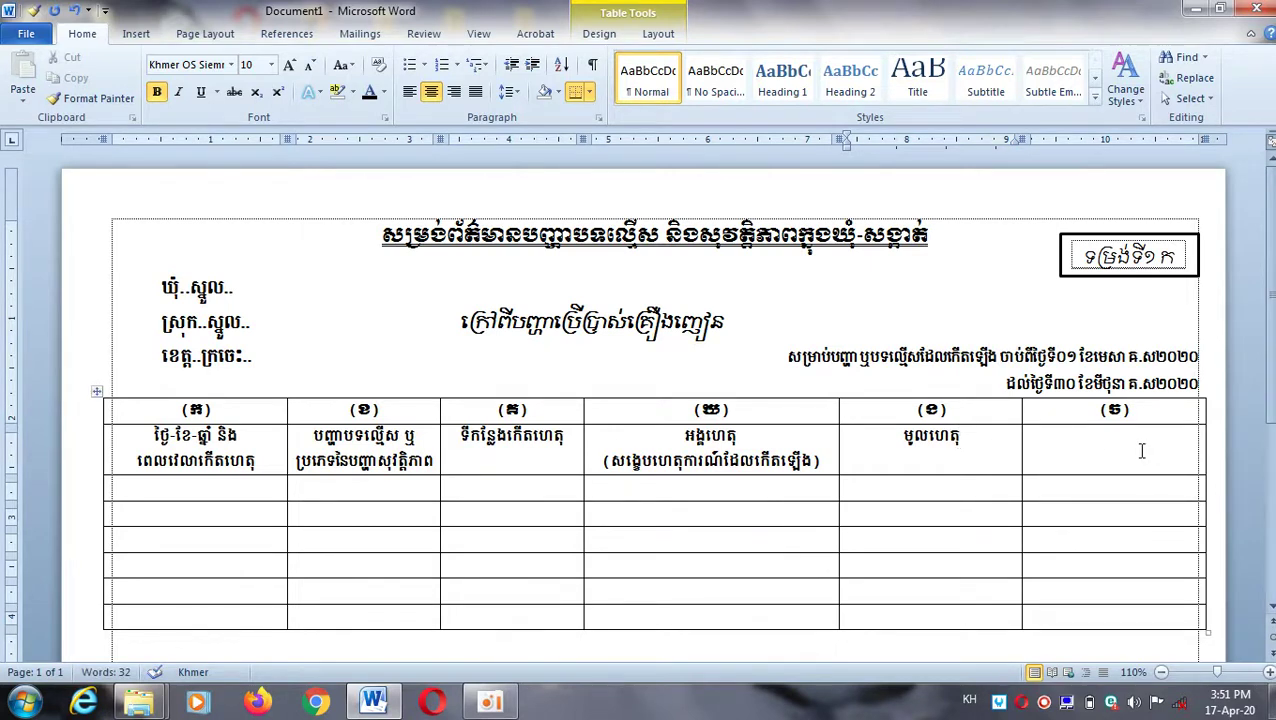
Type អ្នកផ្តល់ព័ត៌មាន in the (ច) column's row-2 cell.
{"action": "left_click", "coordinate": [1093, 436]}
{"action": "type", "text": "អ"}
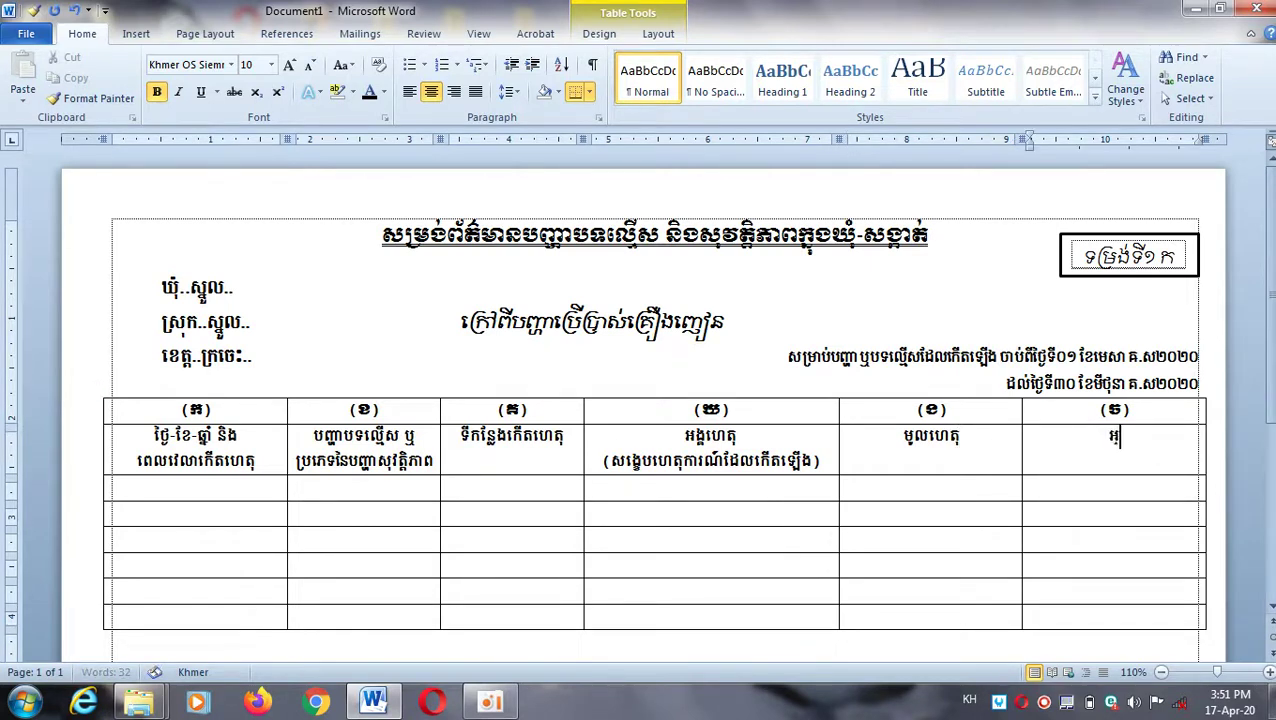
{"action": "type", "text": "្នកផ្ត"}
{"action": "type", "text": "ល់"}
{"action": "type", "text": "ព័"}
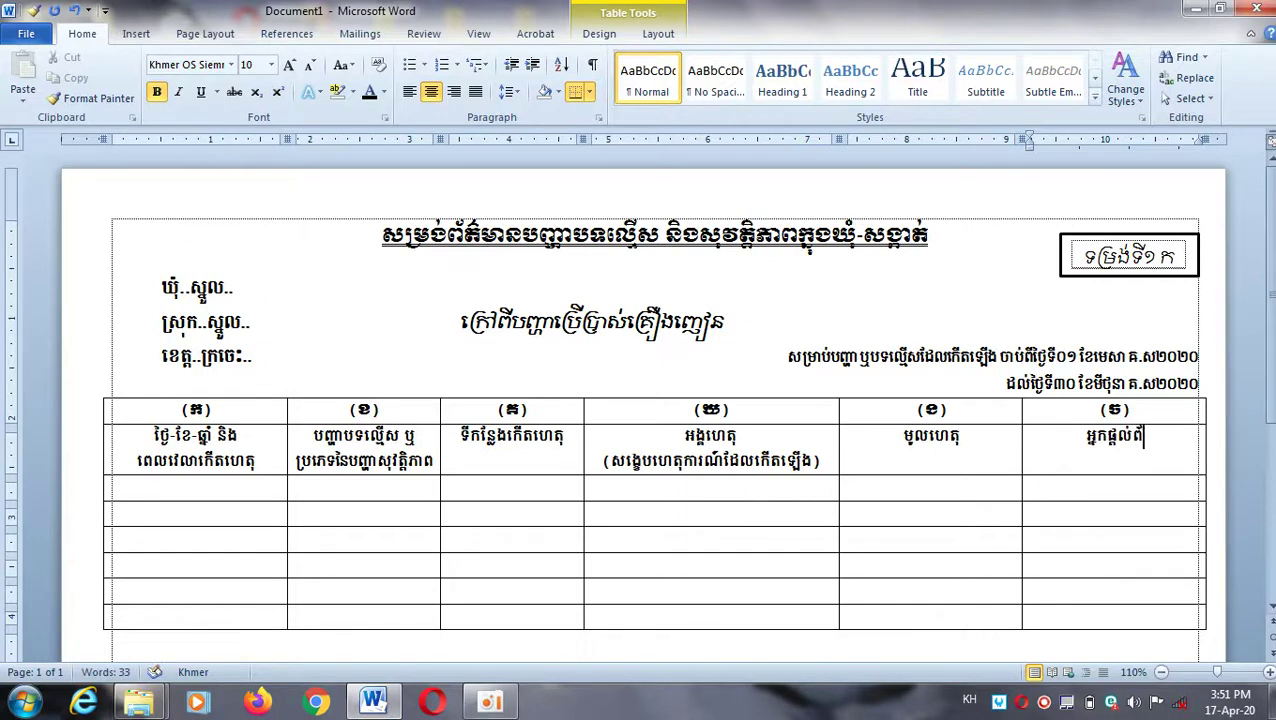
{"action": "type", "text": "ត៌"}
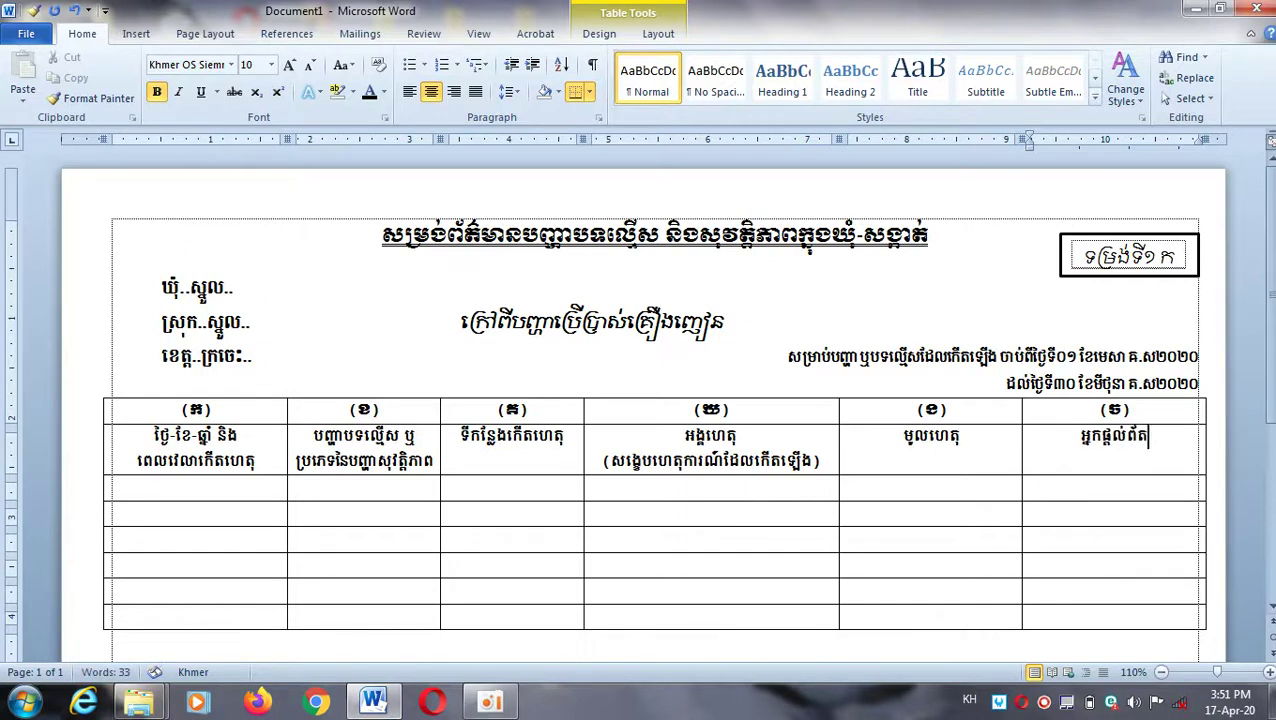
{"action": "type", "text": "មាន"}
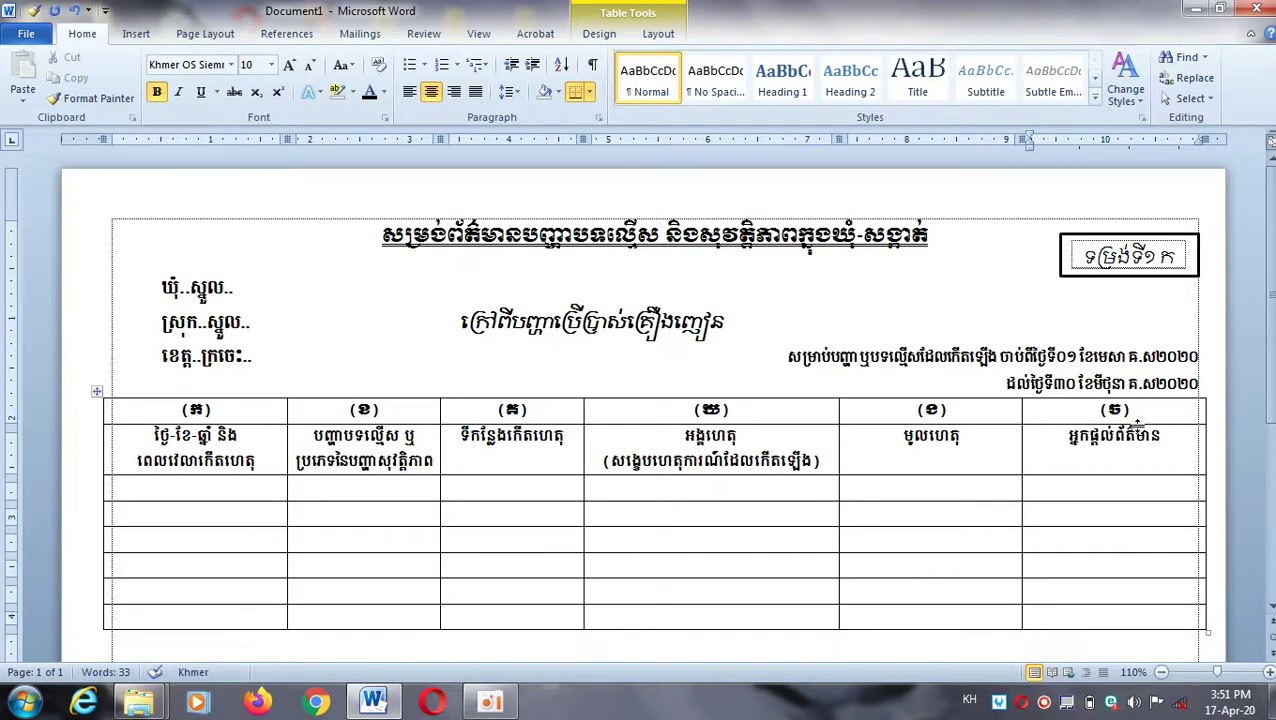
{"action": "left_click", "coordinate": [1081, 491]}
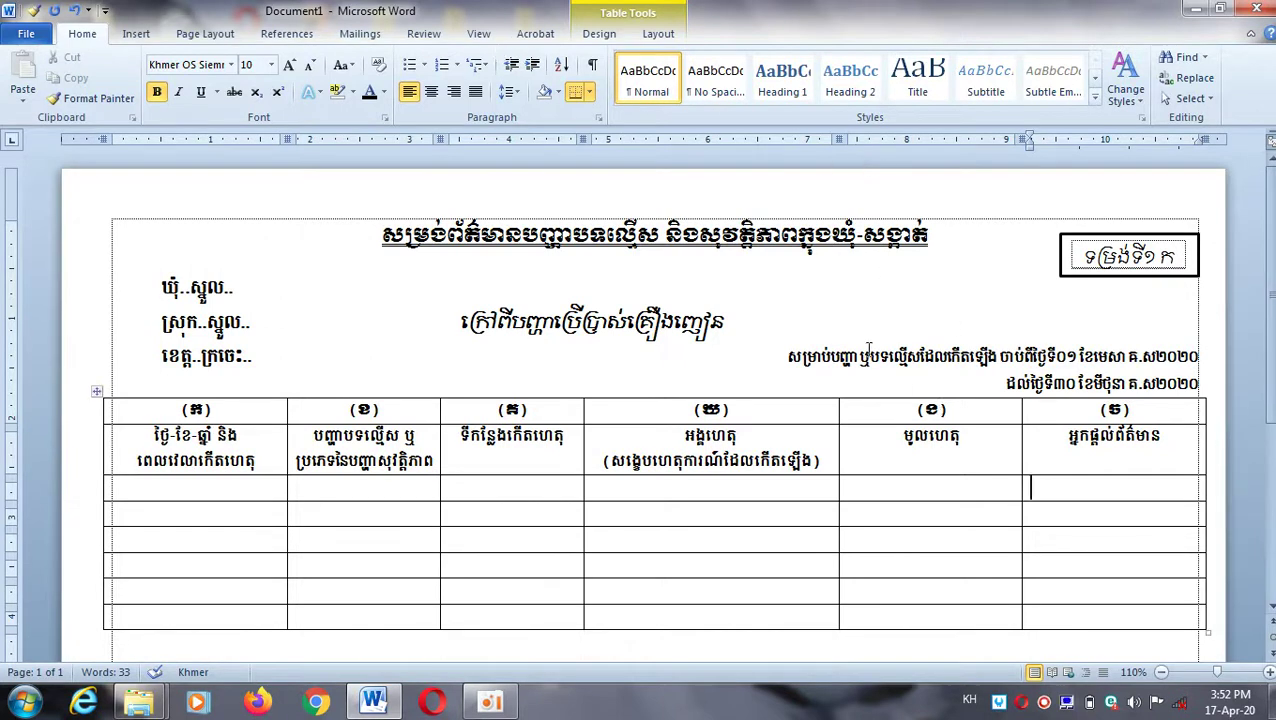
Insert a Sylfaen White Square (25A1) symbol into the first cell under (ច).
{"action": "left_click", "coordinate": [137, 36]}
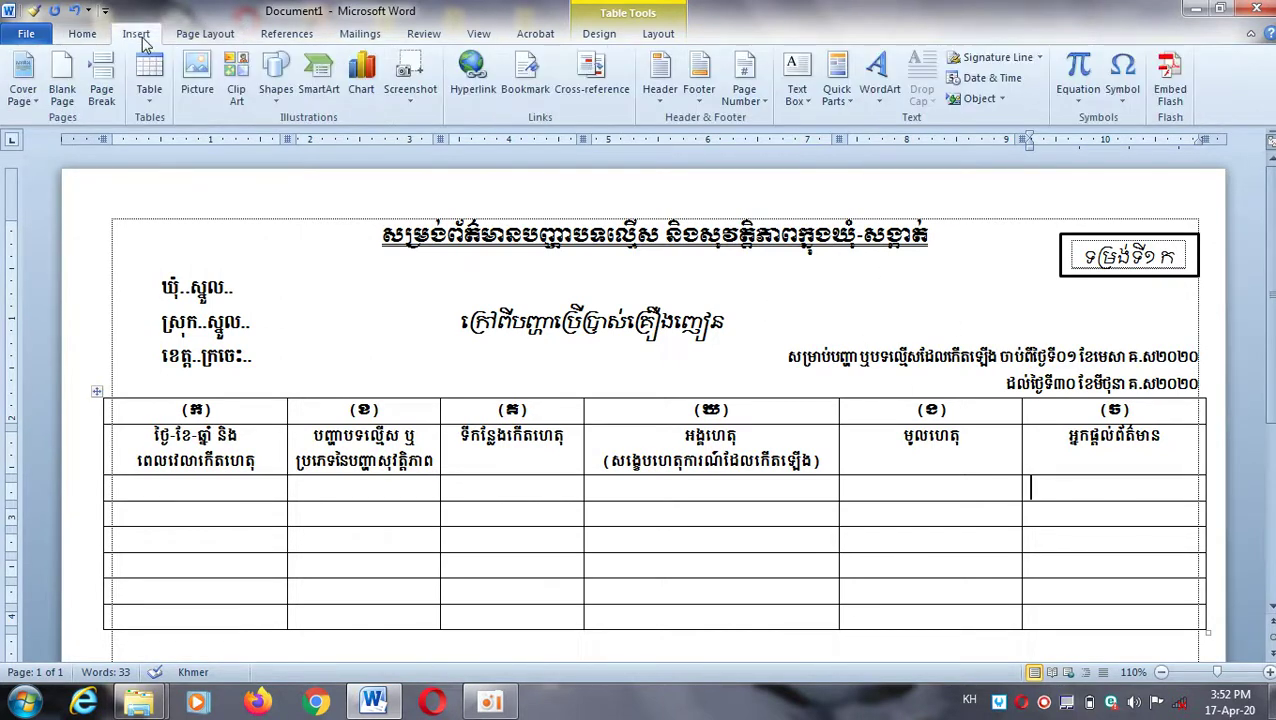
{"action": "left_click", "coordinate": [1124, 106]}
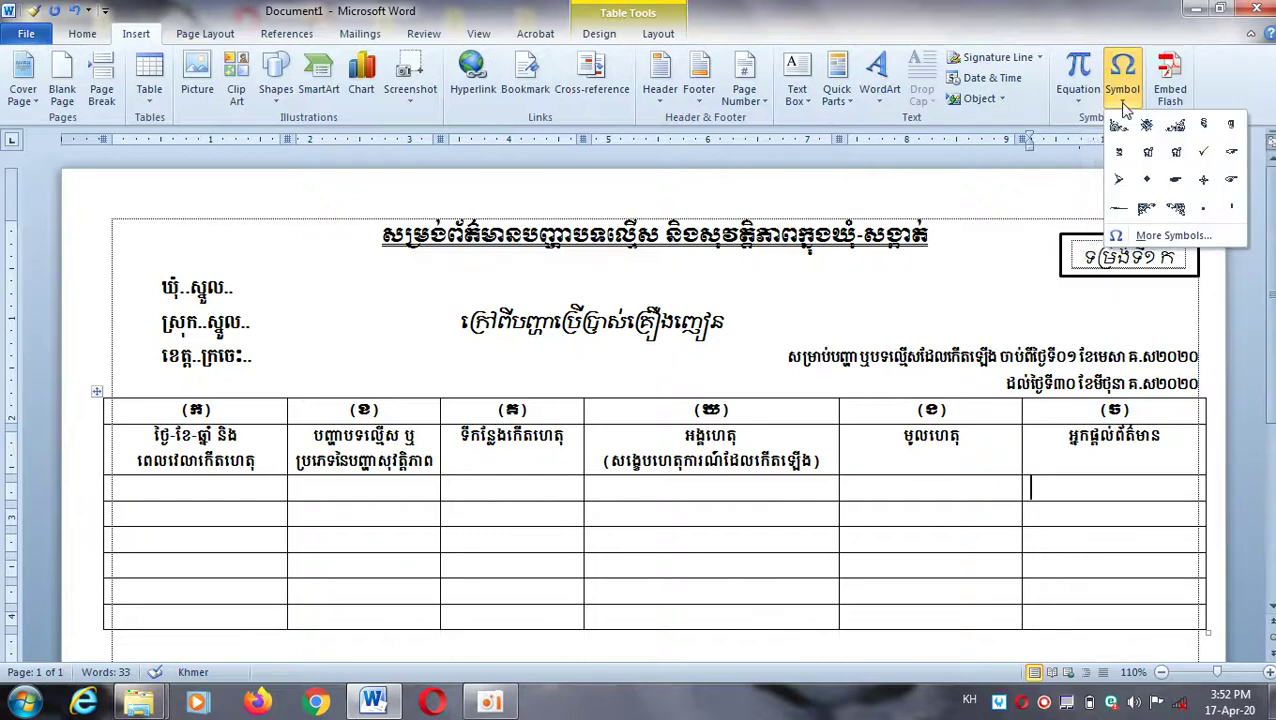
{"action": "left_click", "coordinate": [1162, 236]}
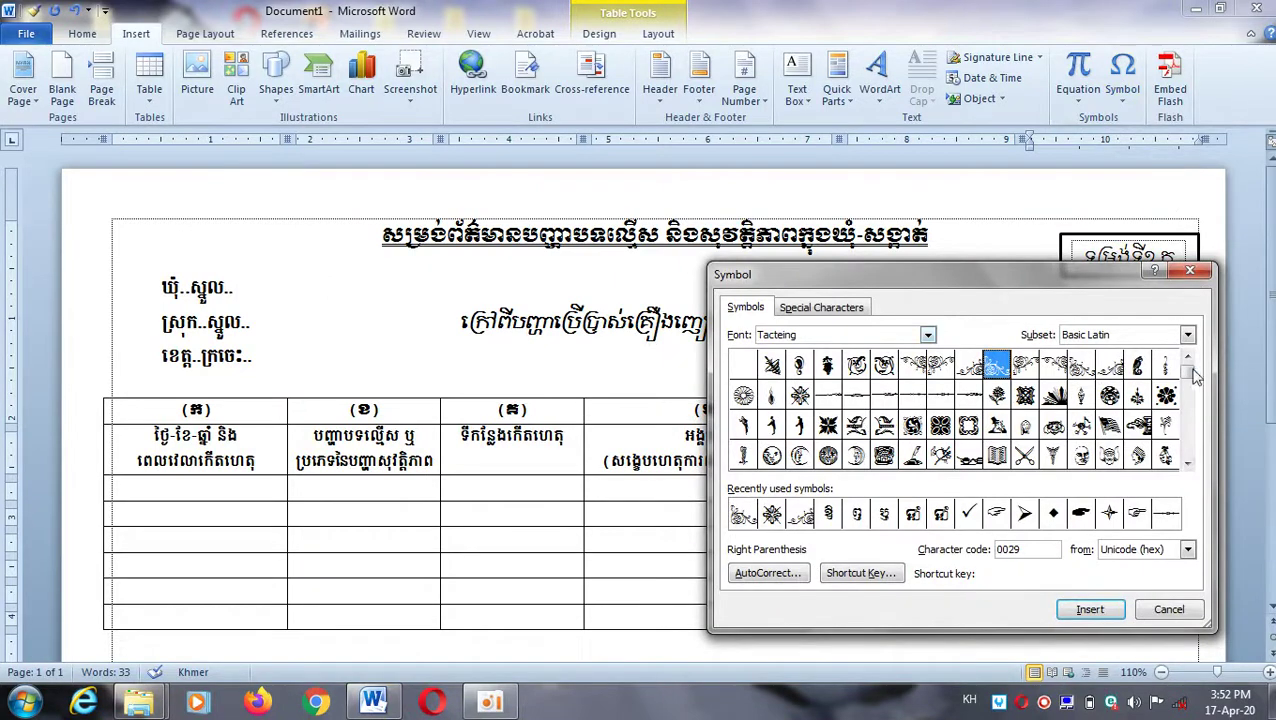
{"action": "left_click_drag", "start_coordinate": [1190, 372], "coordinate": [1188, 456]}
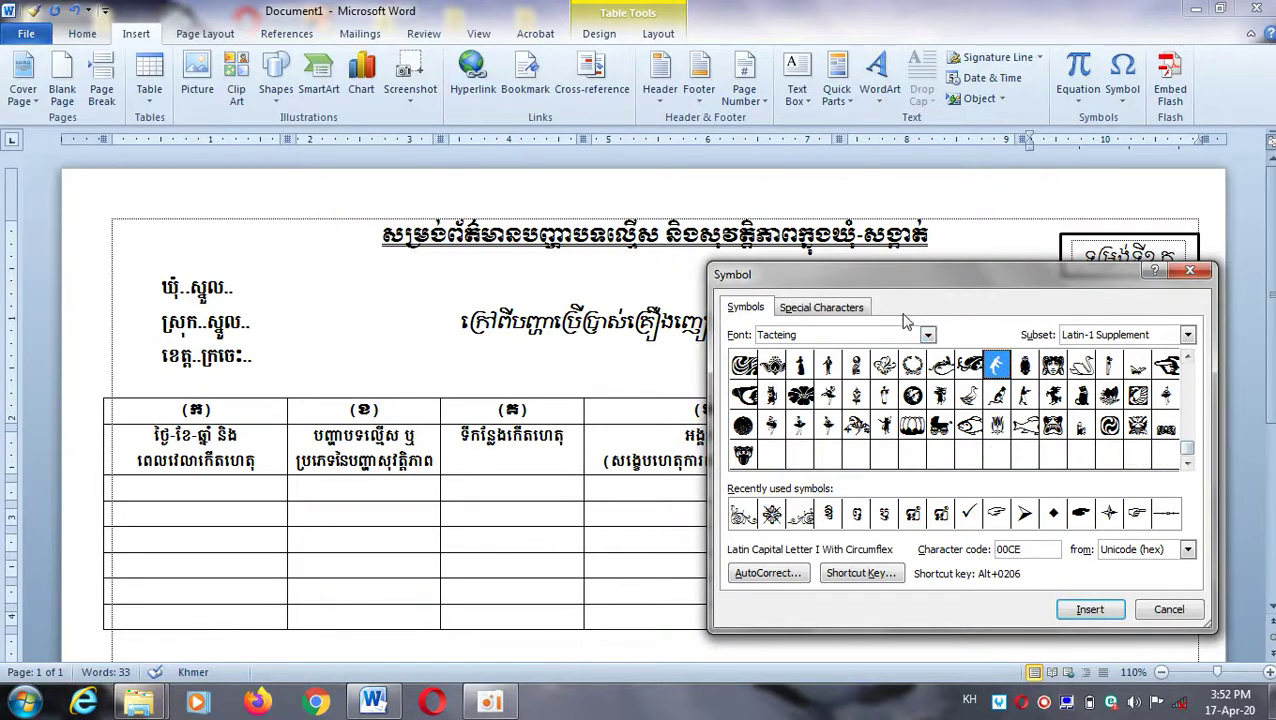
{"action": "left_click", "coordinate": [927, 335]}
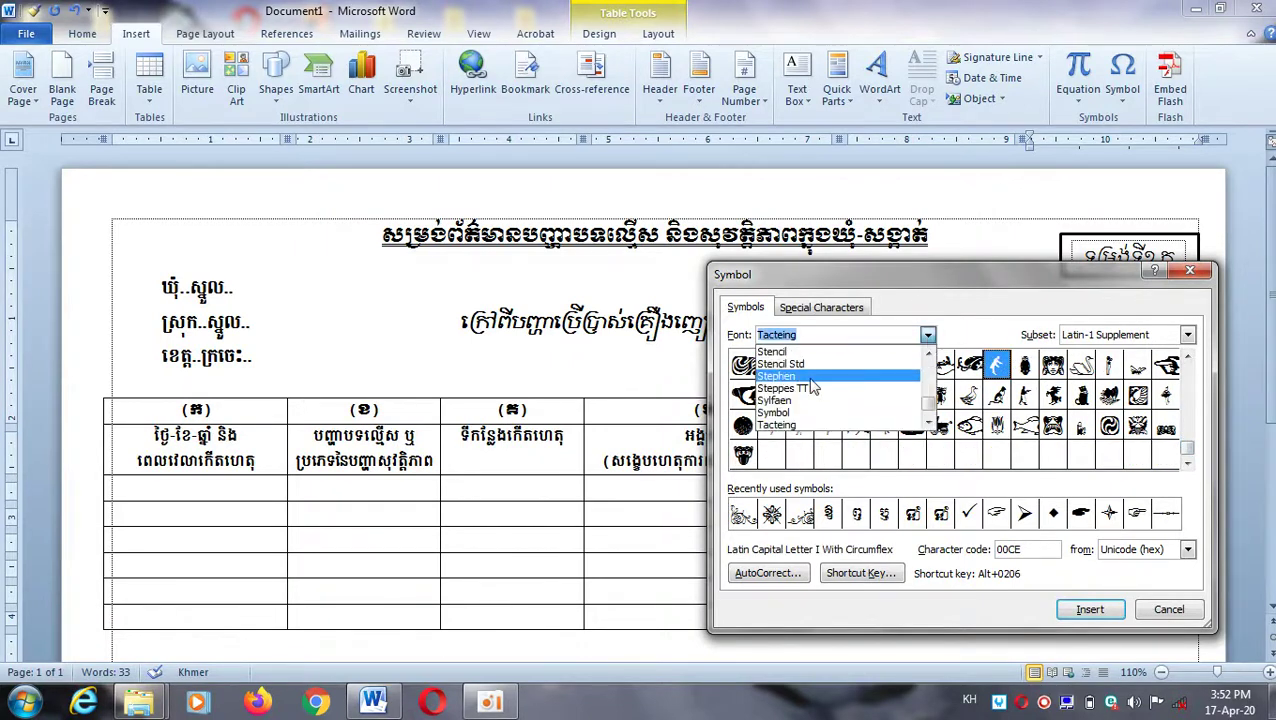
{"action": "left_click", "coordinate": [790, 376]}
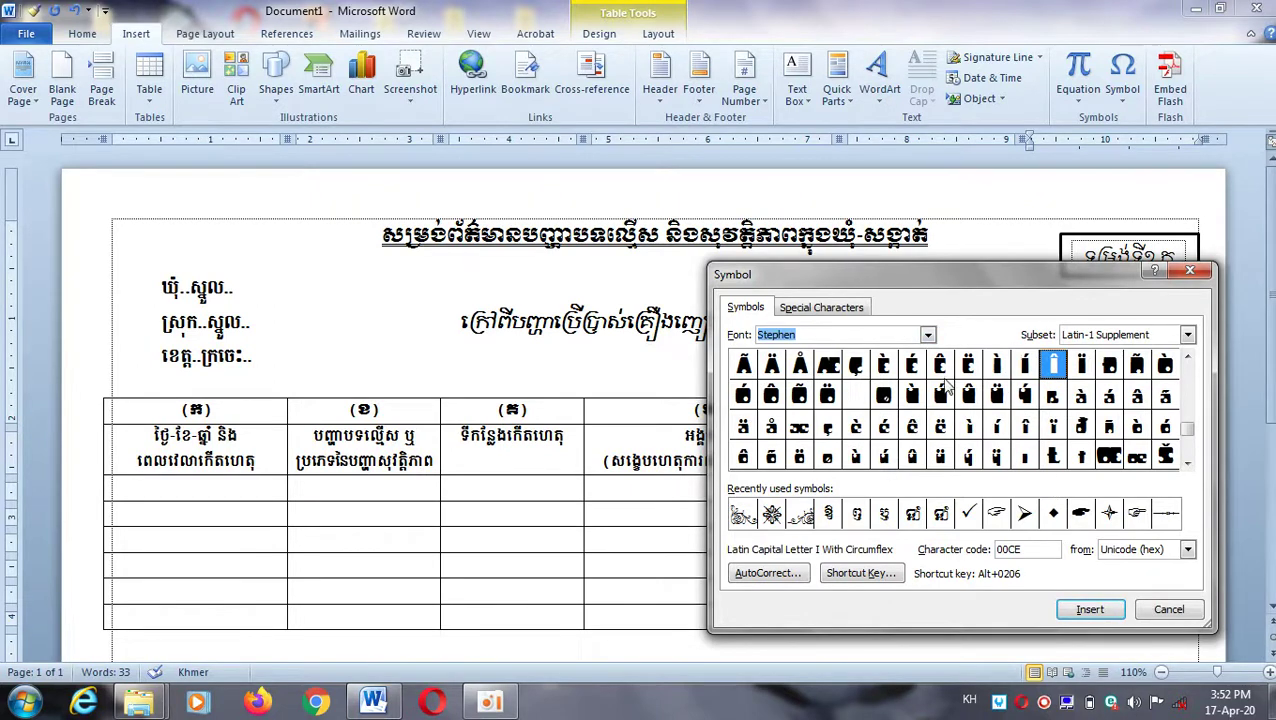
{"action": "left_click", "coordinate": [928, 336]}
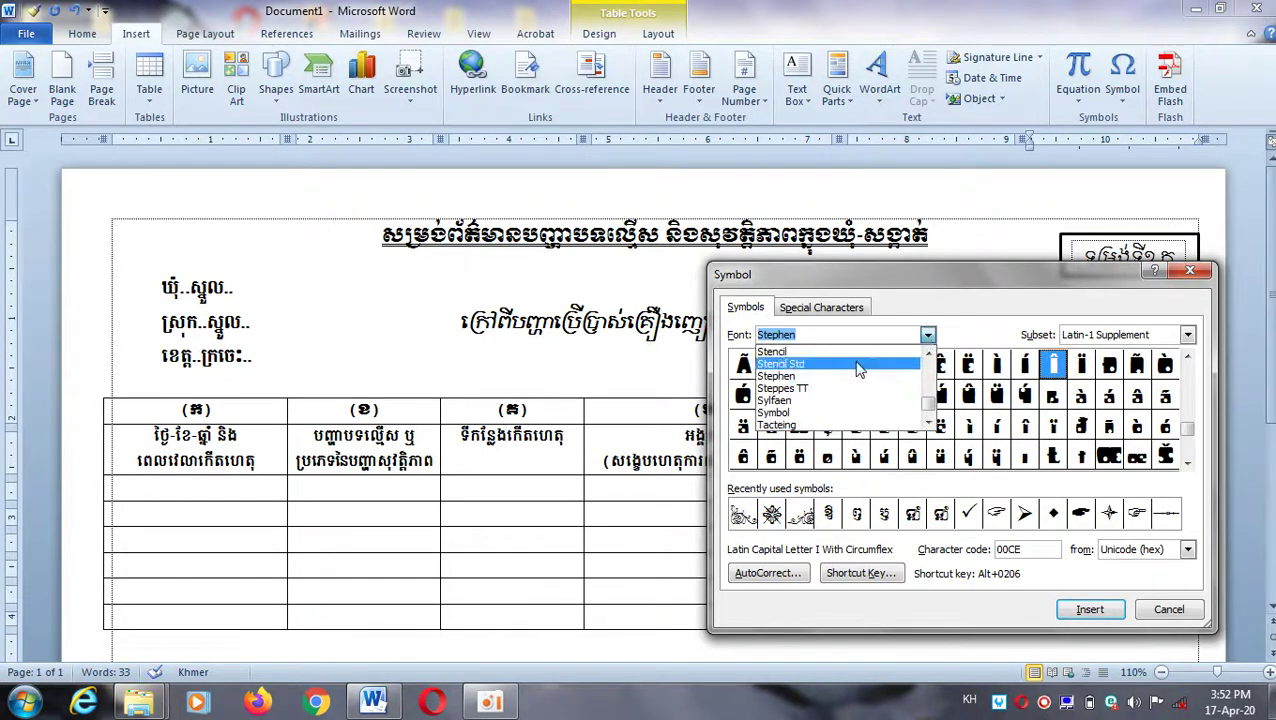
{"action": "left_click", "coordinate": [818, 401]}
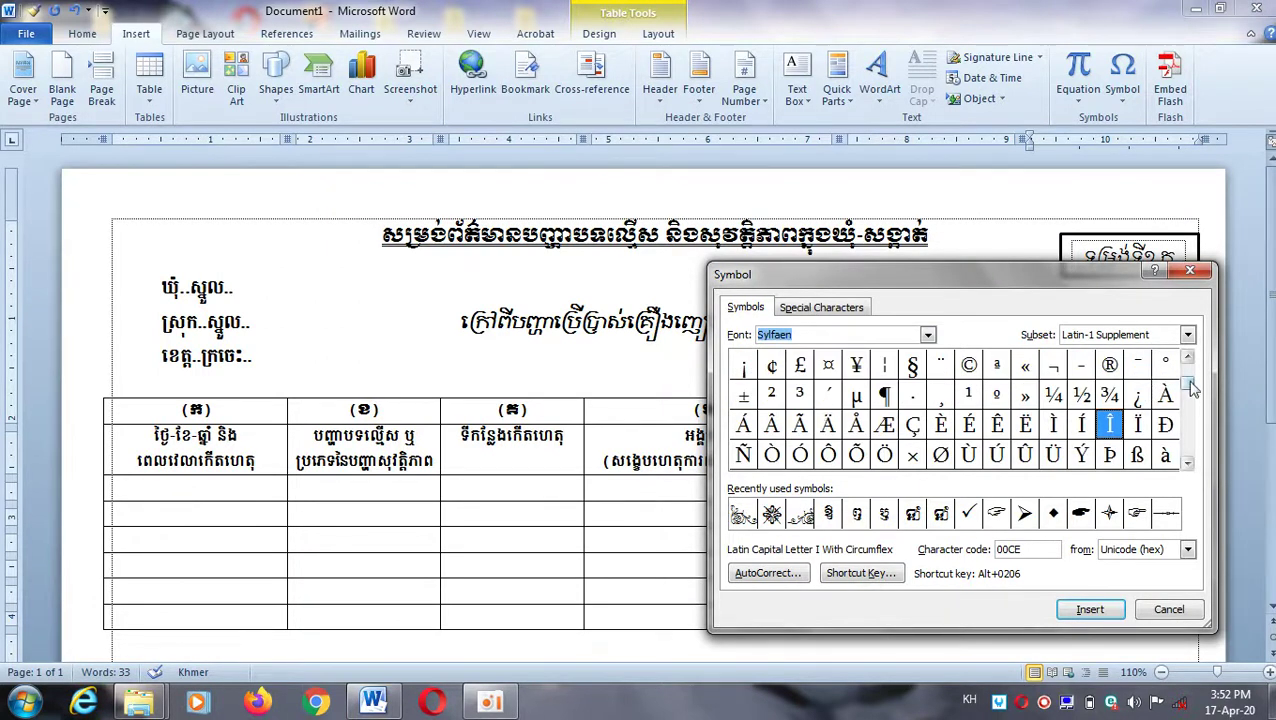
{"action": "left_click_drag", "start_coordinate": [1188, 386], "coordinate": [1189, 450]}
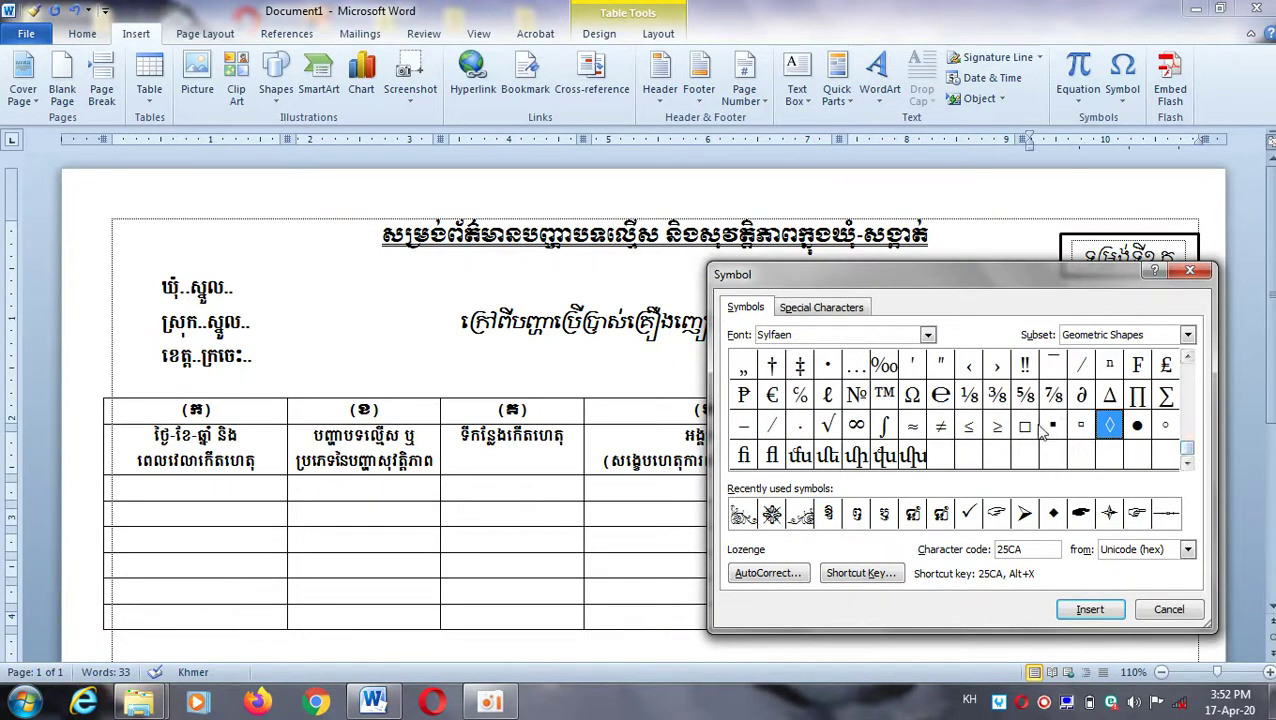
{"action": "left_click", "coordinate": [1023, 429]}
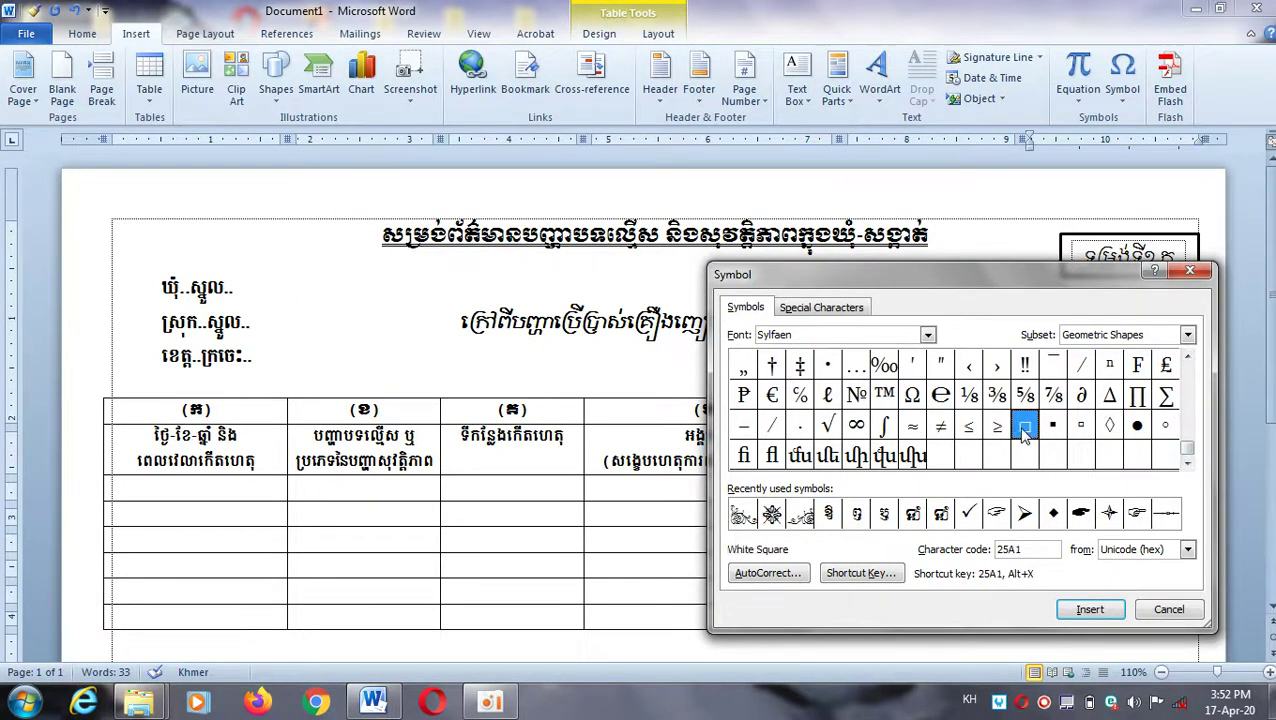
{"action": "left_click", "coordinate": [1096, 618]}
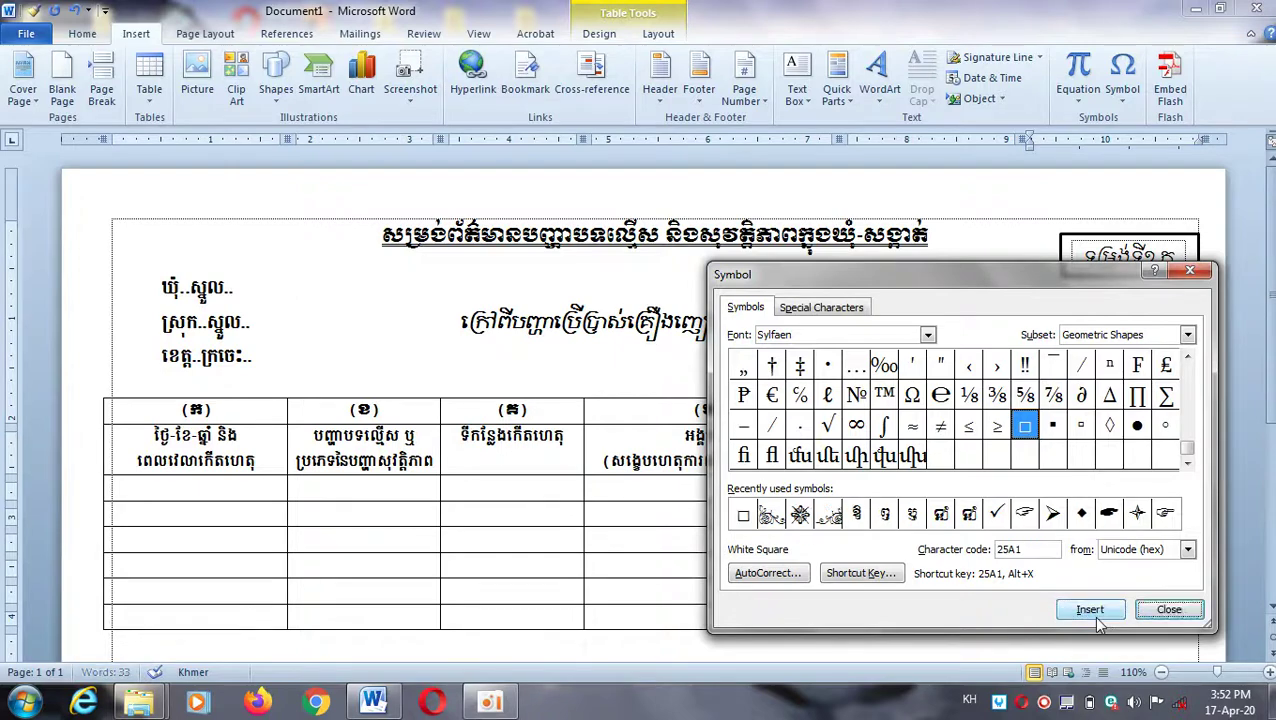
{"action": "left_click", "coordinate": [1191, 271]}
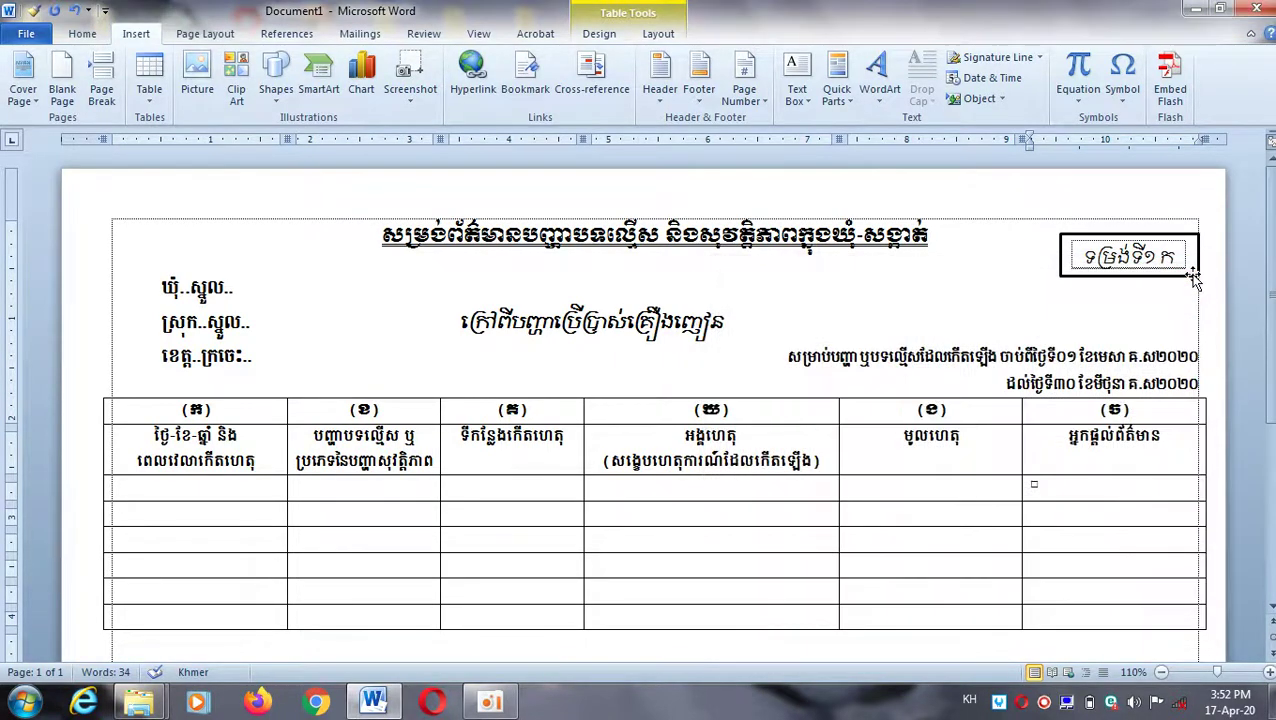
Enlarge the checkbox square to 18 pt.
{"action": "double_click", "coordinate": [1034, 484]}
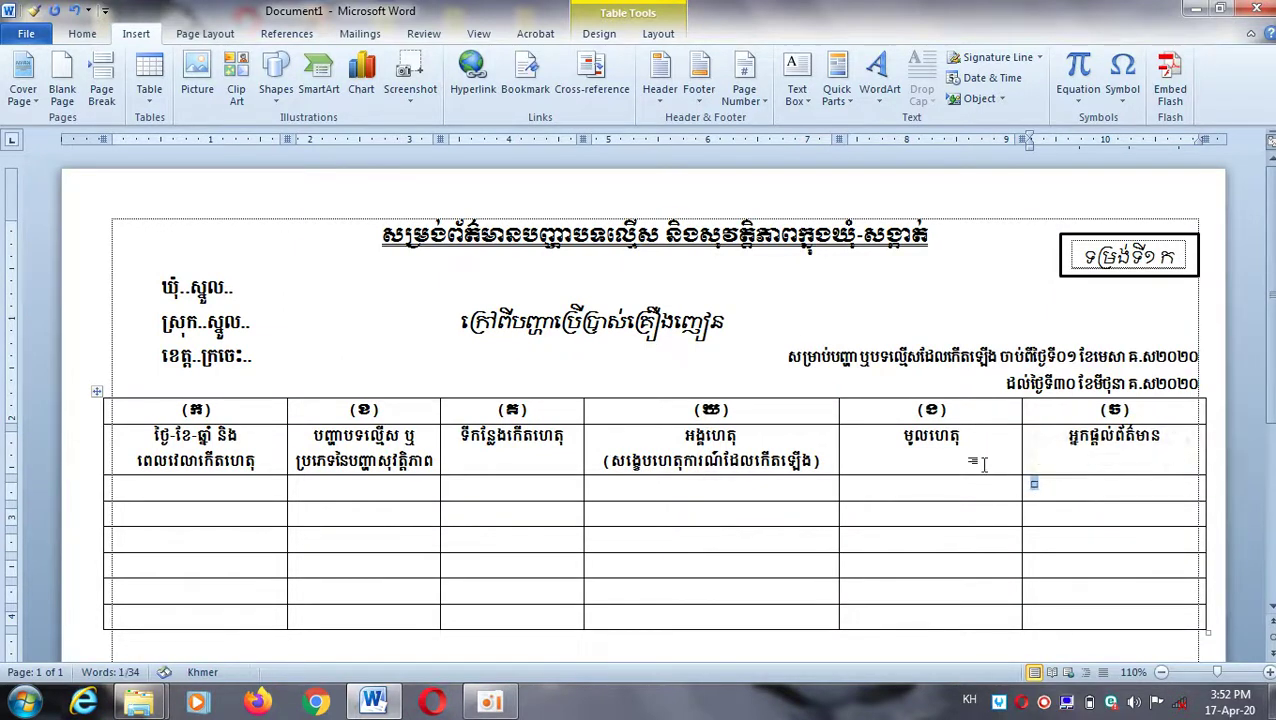
{"action": "left_click", "coordinate": [76, 34]}
{"action": "left_click", "coordinate": [289, 66]}
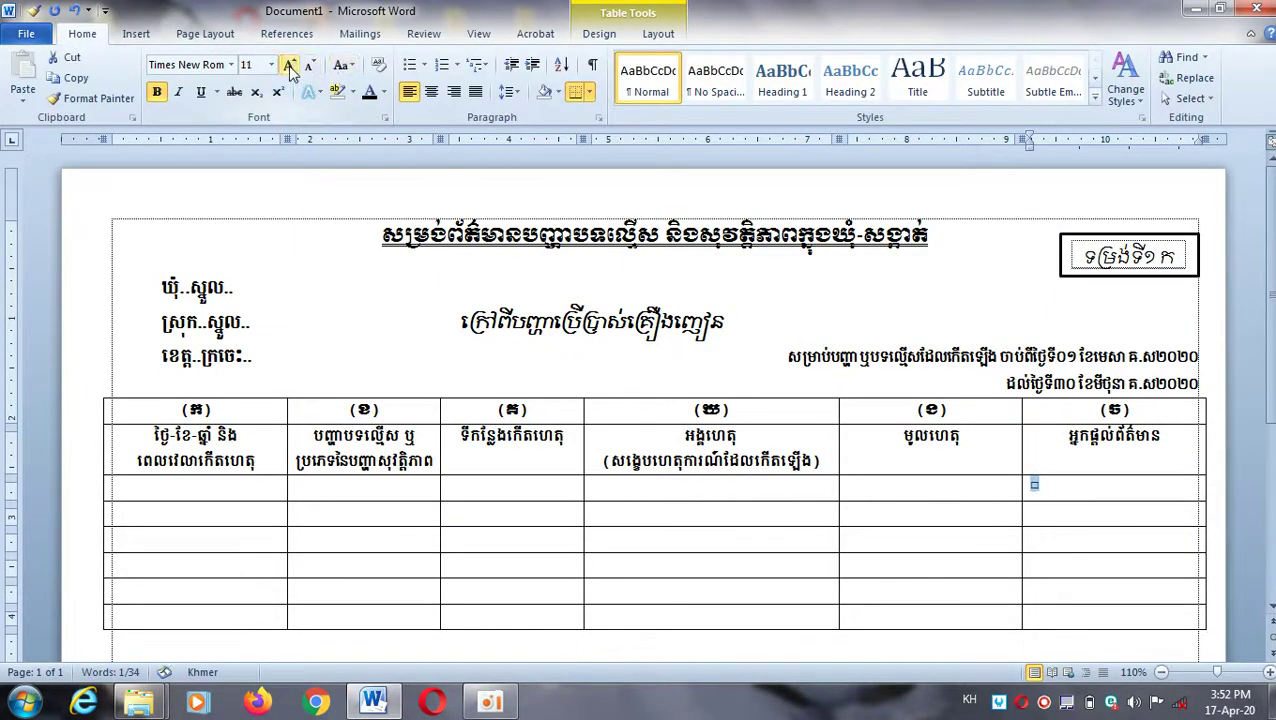
{"action": "left_click", "coordinate": [289, 66]}
{"action": "left_click", "coordinate": [289, 66]}
{"action": "left_click", "coordinate": [289, 66]}
{"action": "left_click", "coordinate": [289, 66]}
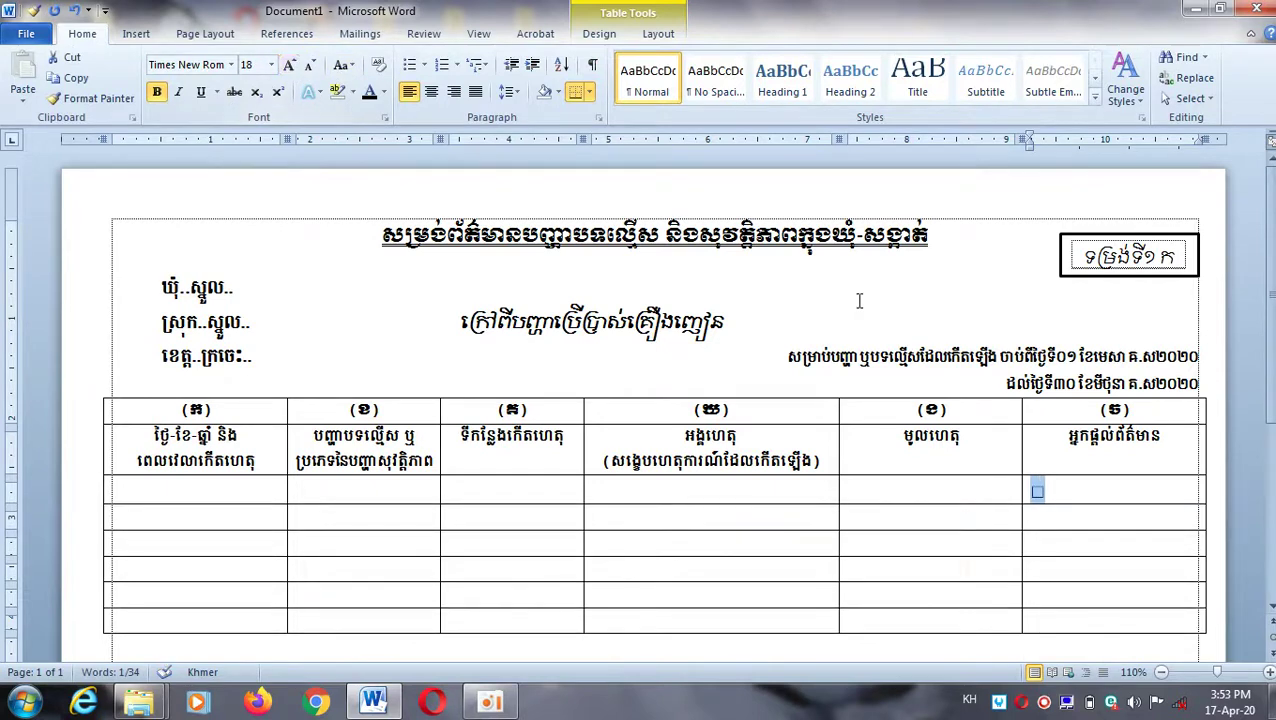
Set the text after the square to 10 pt Khmer OS Siemreap.
{"action": "left_click", "coordinate": [1046, 486]}
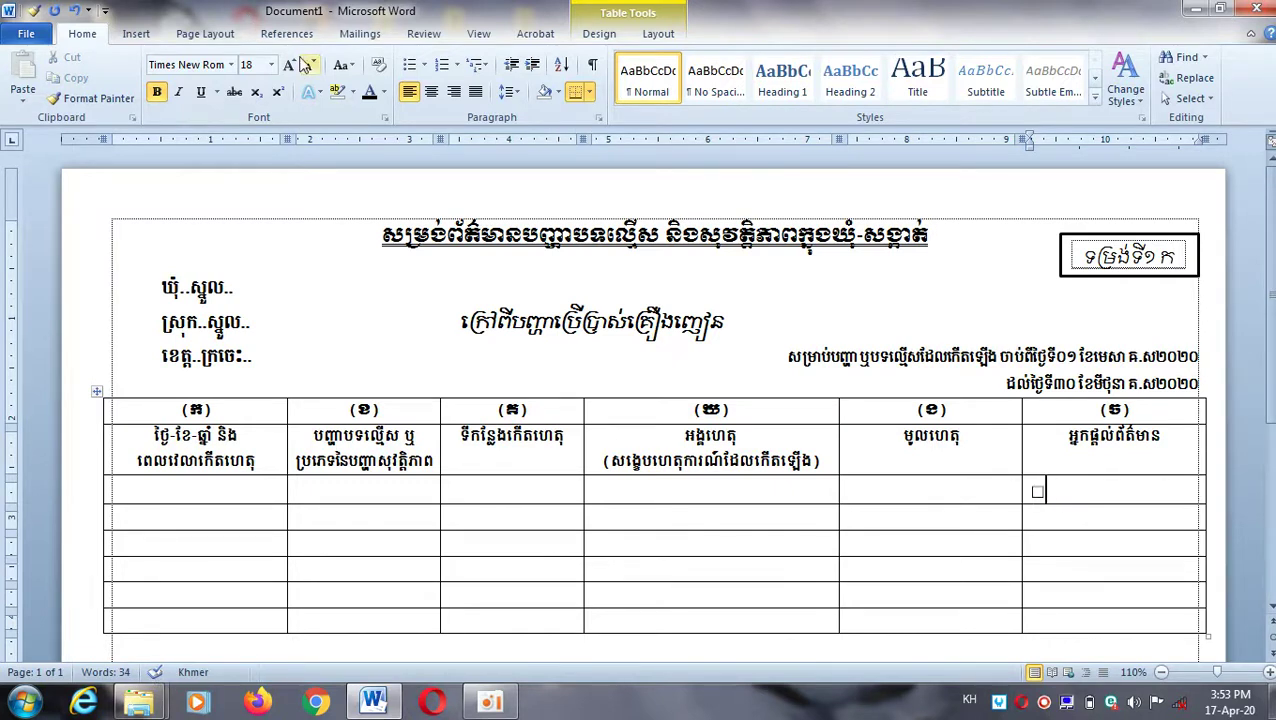
{"action": "left_click", "coordinate": [270, 65]}
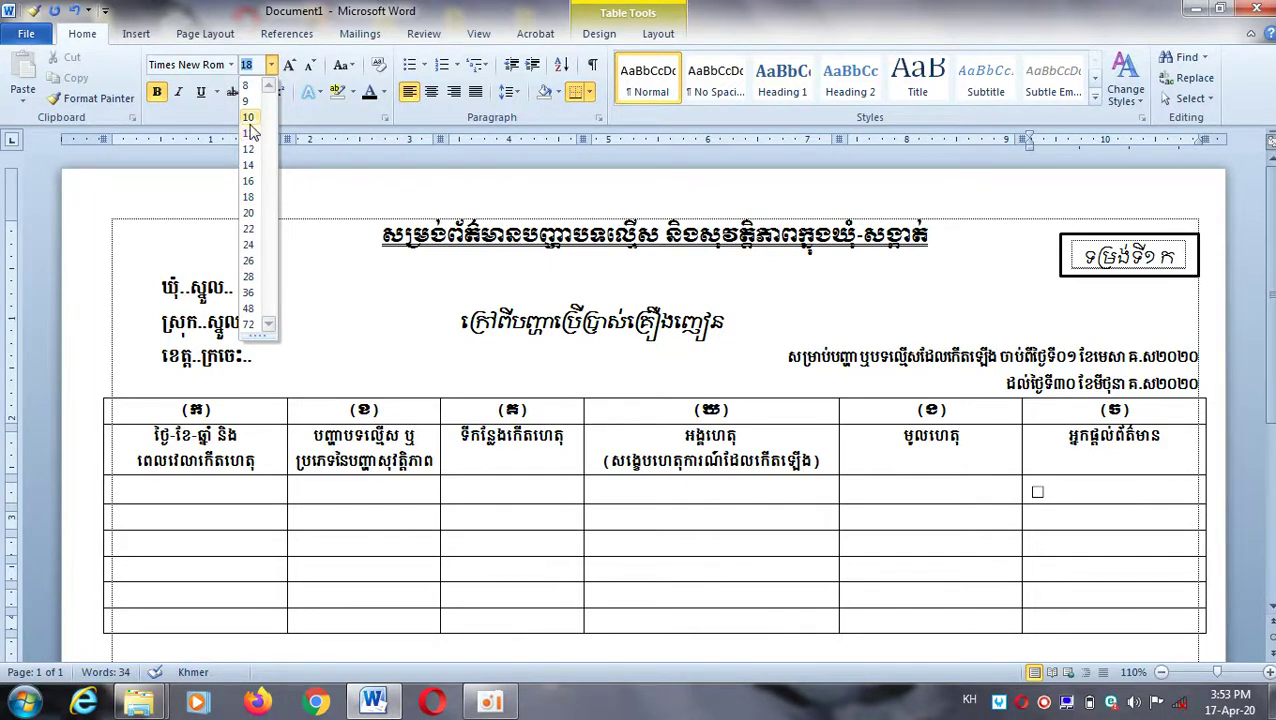
{"action": "left_click", "coordinate": [248, 117]}
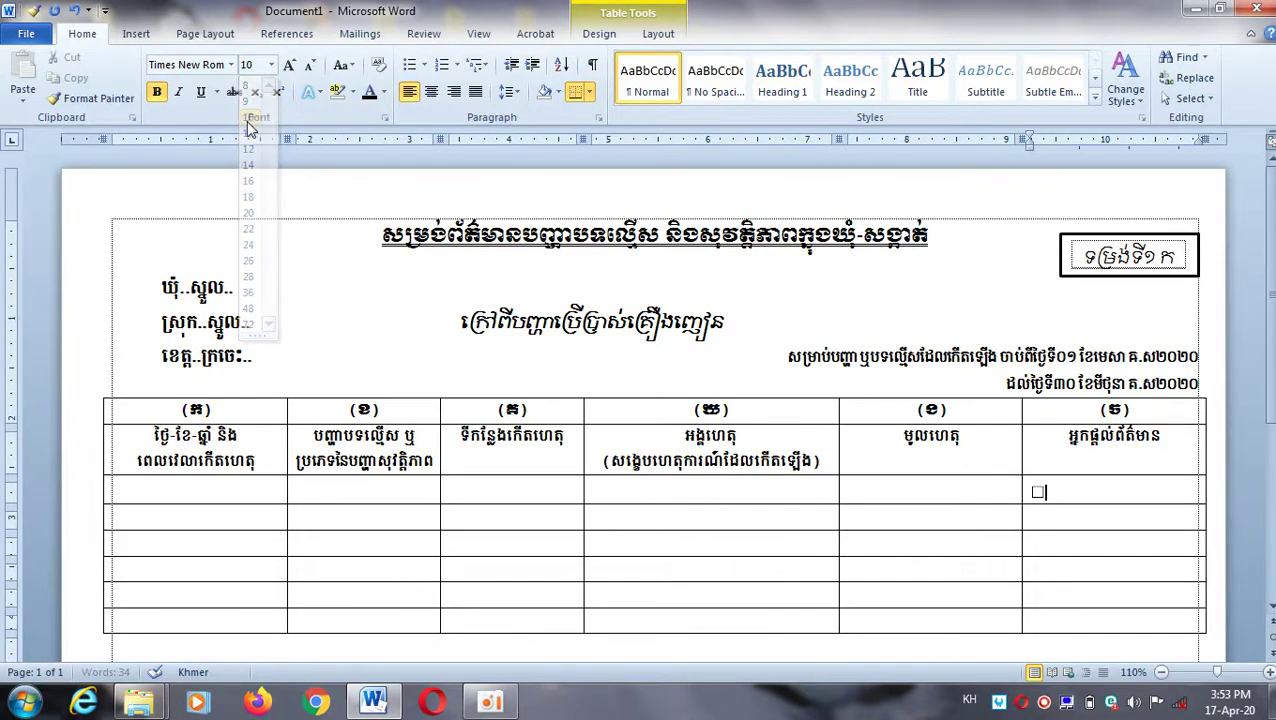
{"action": "left_click", "coordinate": [231, 65]}
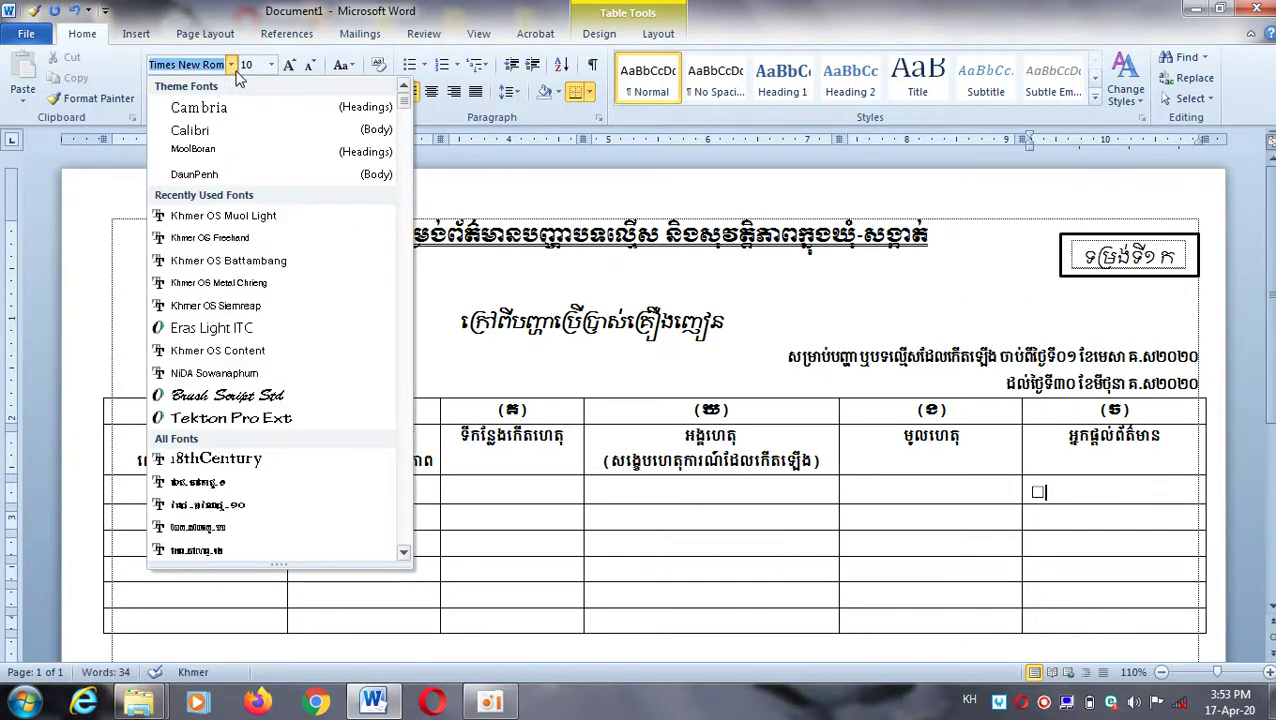
{"action": "left_click", "coordinate": [244, 310]}
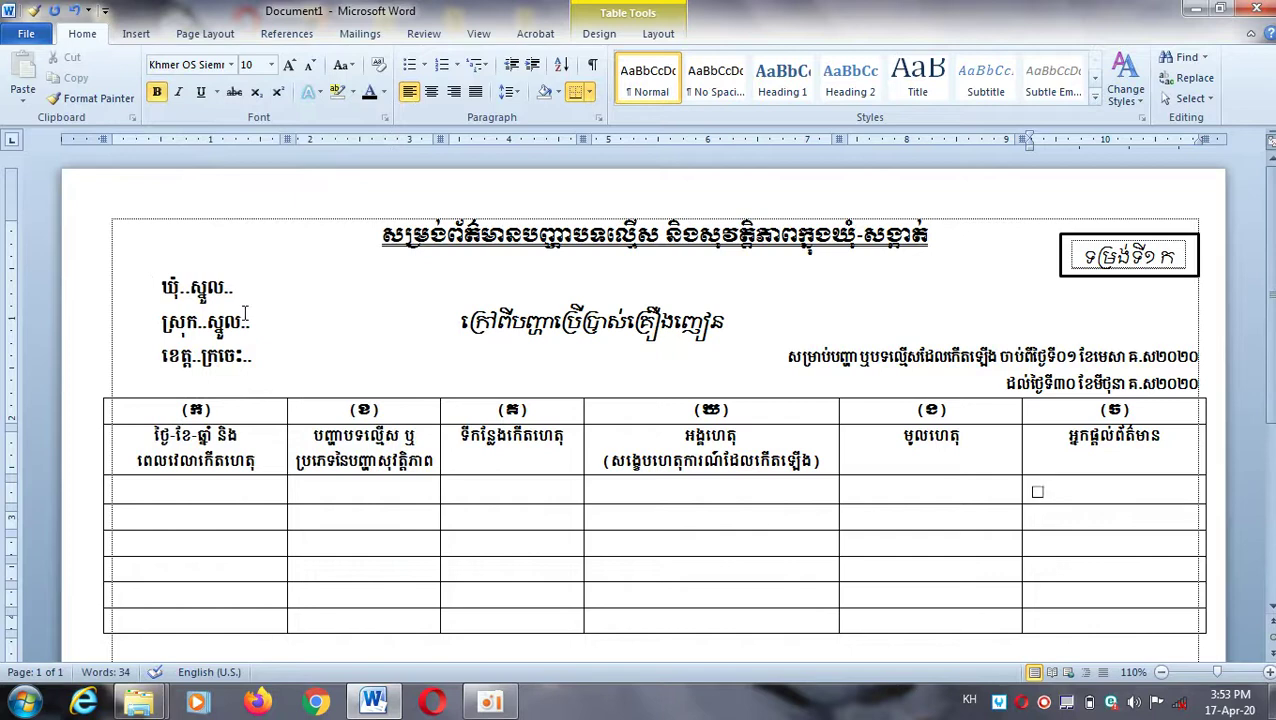
Enter the ហិង្សាក្នុងគ្រួសារ option text and copy its whole checkbox line.
{"action": "type", "text": "ហាំង"}
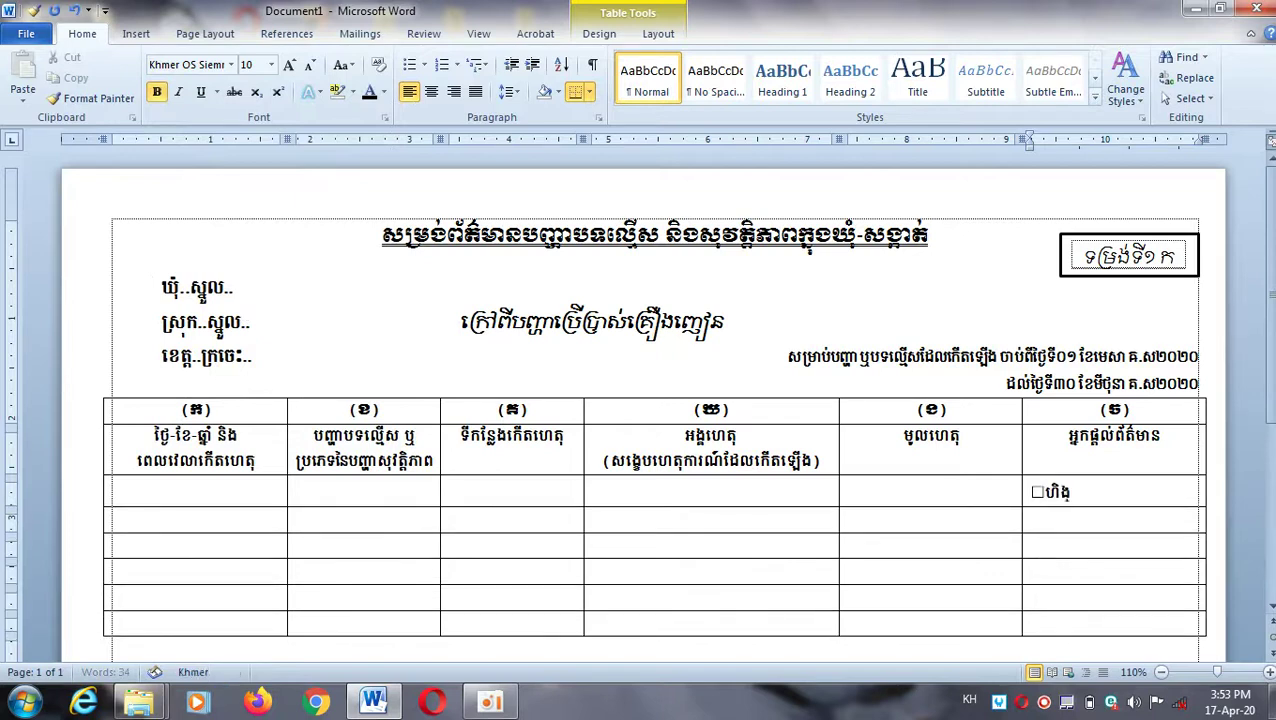
{"action": "type", "text": "្គ"}
{"action": "type", "text": "ក្នុង"}
{"action": "type", "text": "គ"}
{"action": "type", "text": "្រ"}
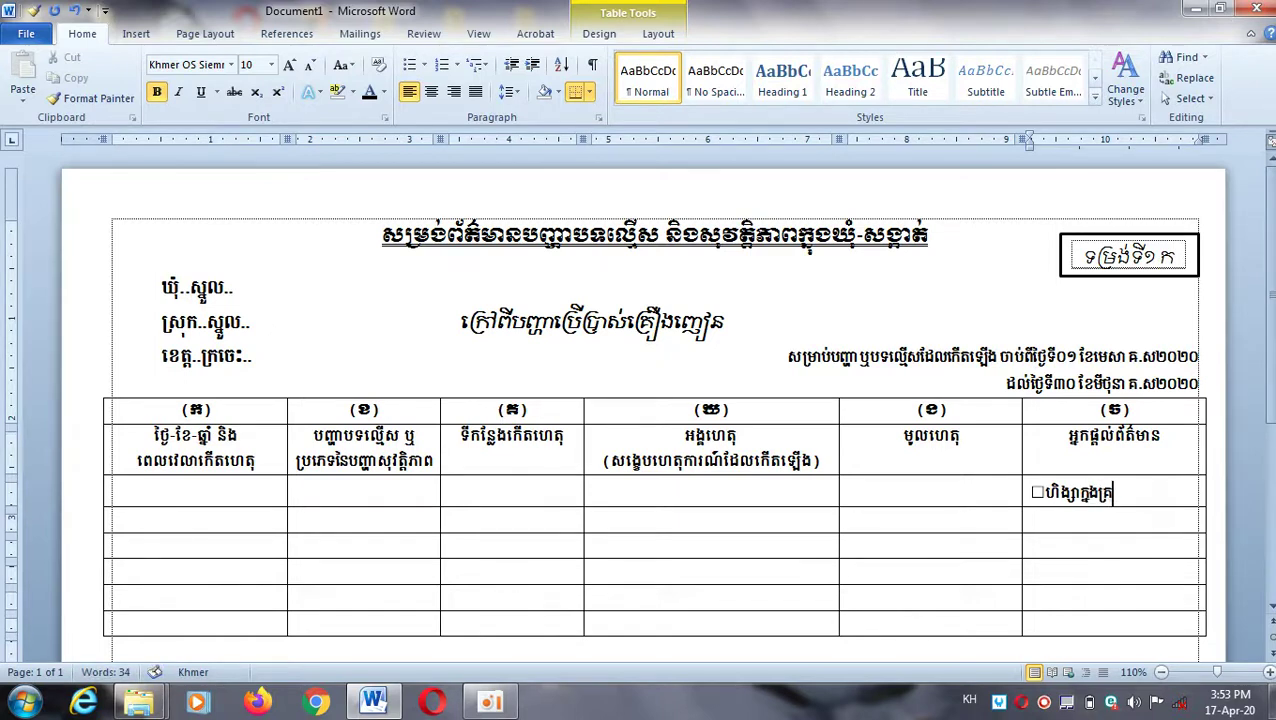
{"action": "type", "text": "ួសារ"}
{"action": "left_click_drag", "start_coordinate": [1142, 493], "coordinate": [1034, 503]}
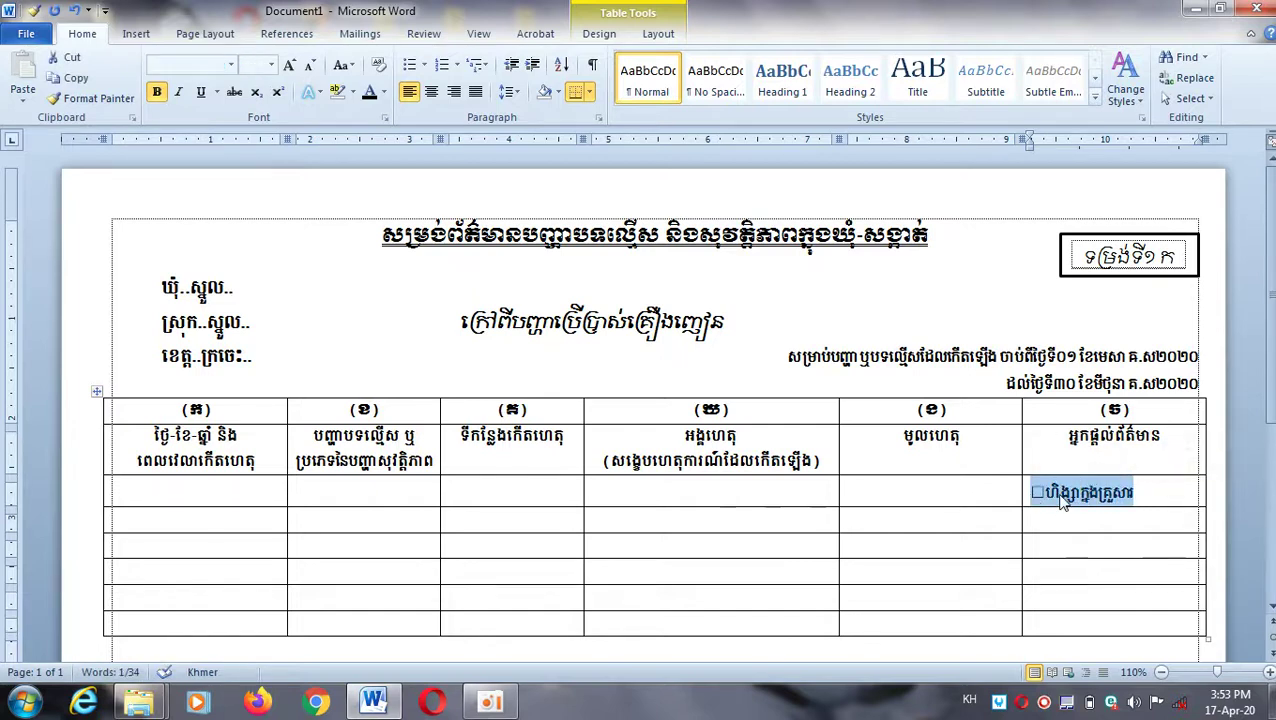
{"action": "right_click", "coordinate": [1063, 503]}
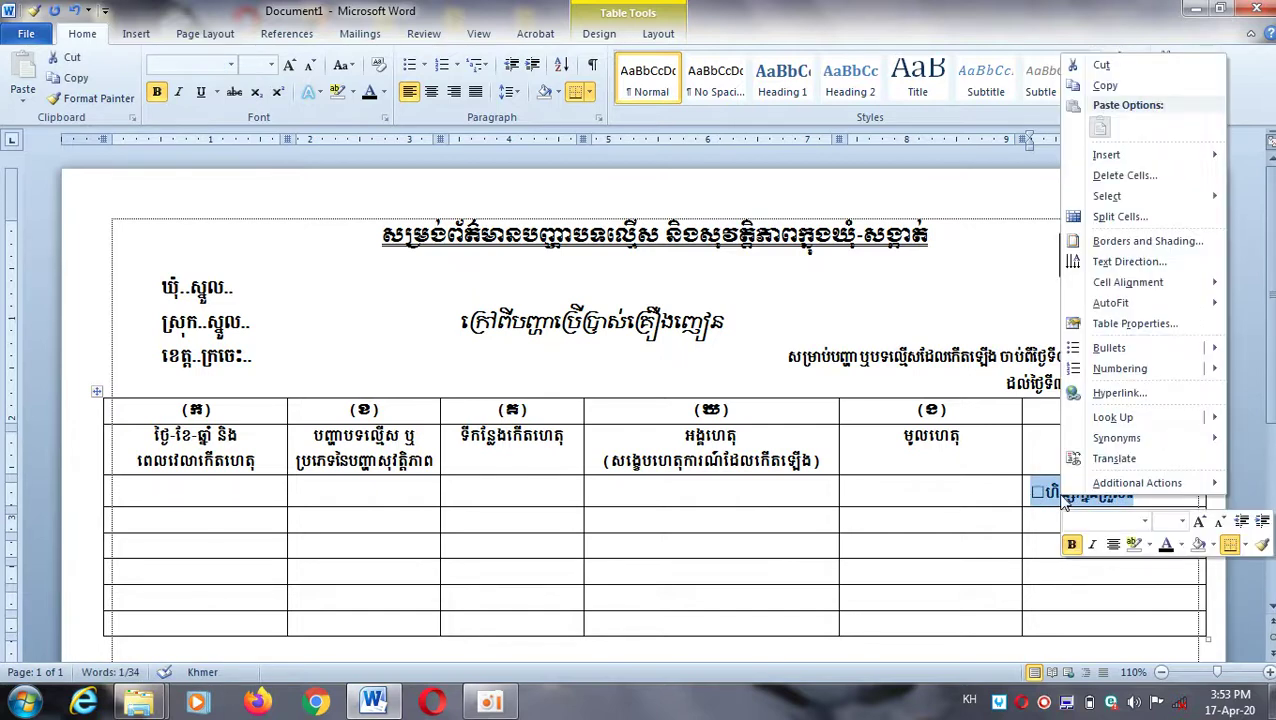
{"action": "left_click", "coordinate": [1118, 88]}
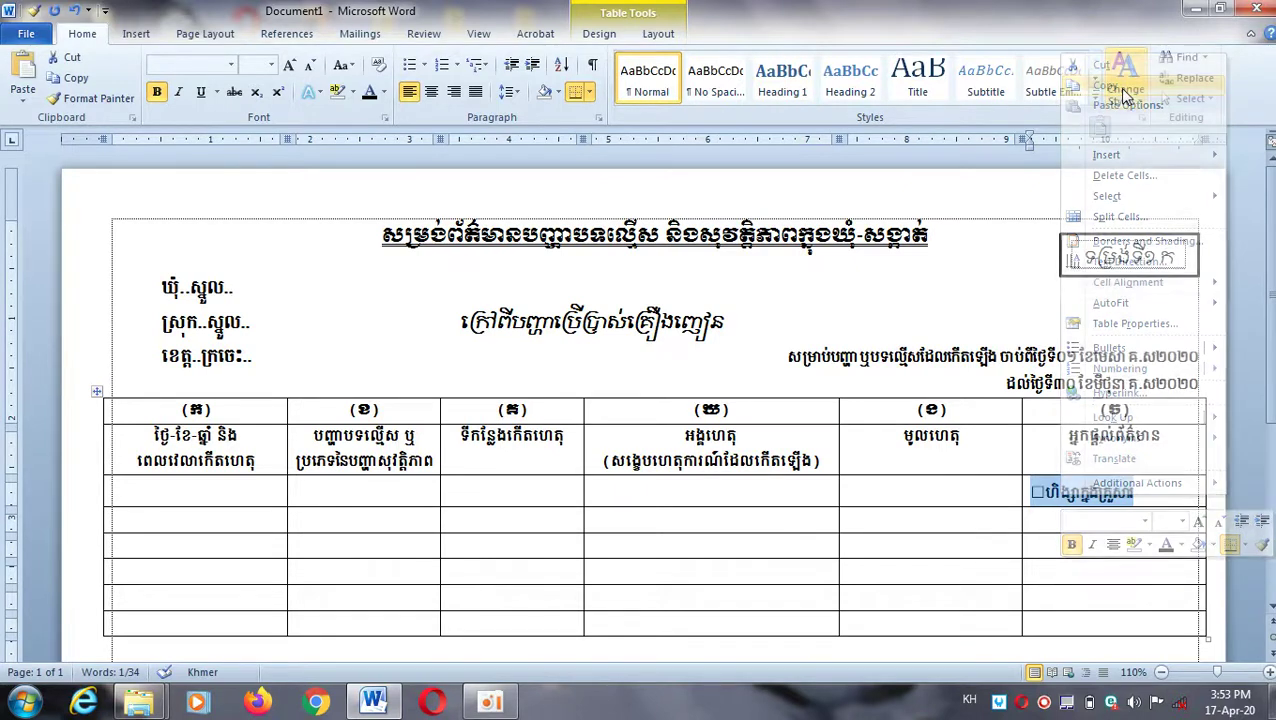
Paste the checkbox line on a new line below and erase most of its text.
{"action": "left_click", "coordinate": [1137, 491]}
{"action": "key", "text": "Return"}
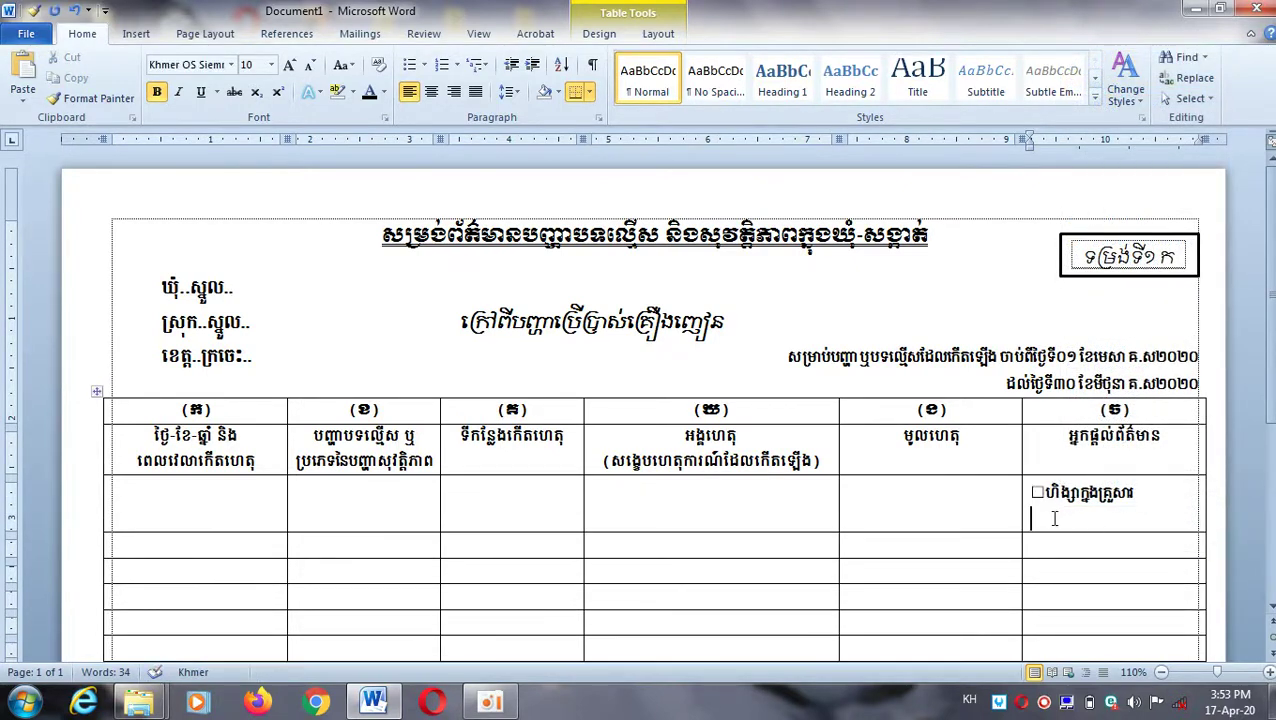
{"action": "right_click", "coordinate": [1054, 518]}
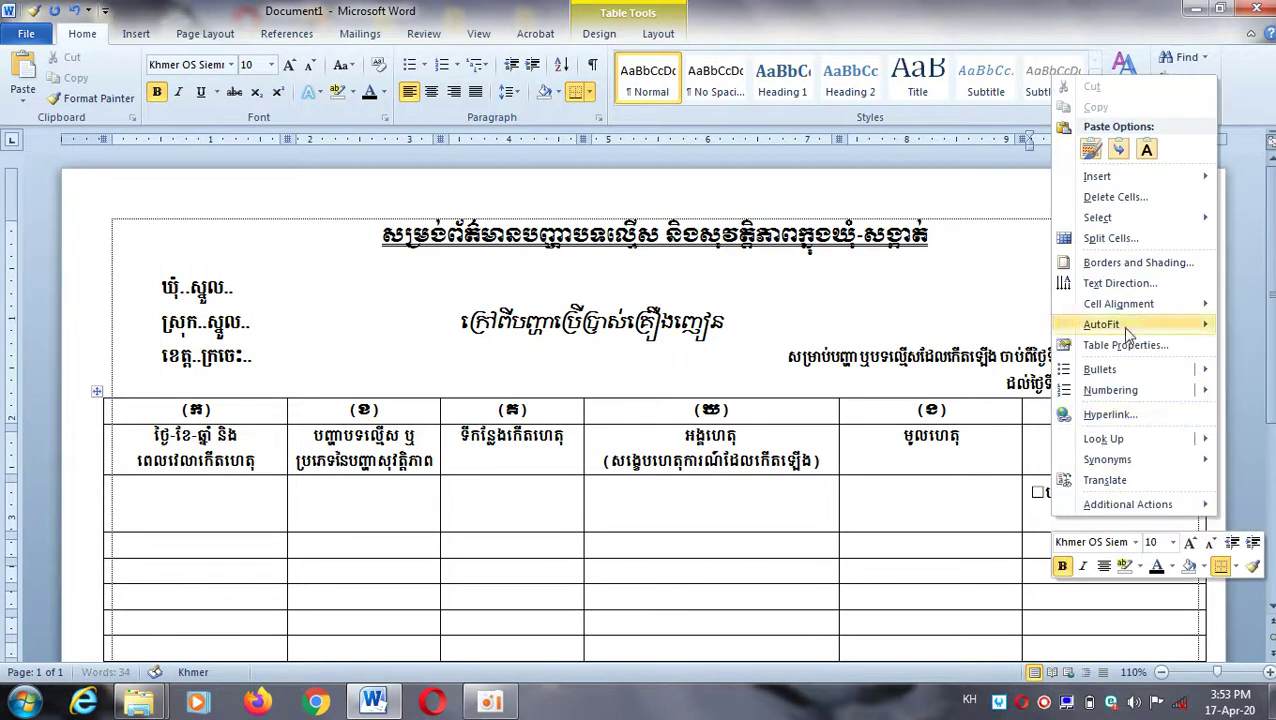
{"action": "left_click", "coordinate": [1090, 152]}
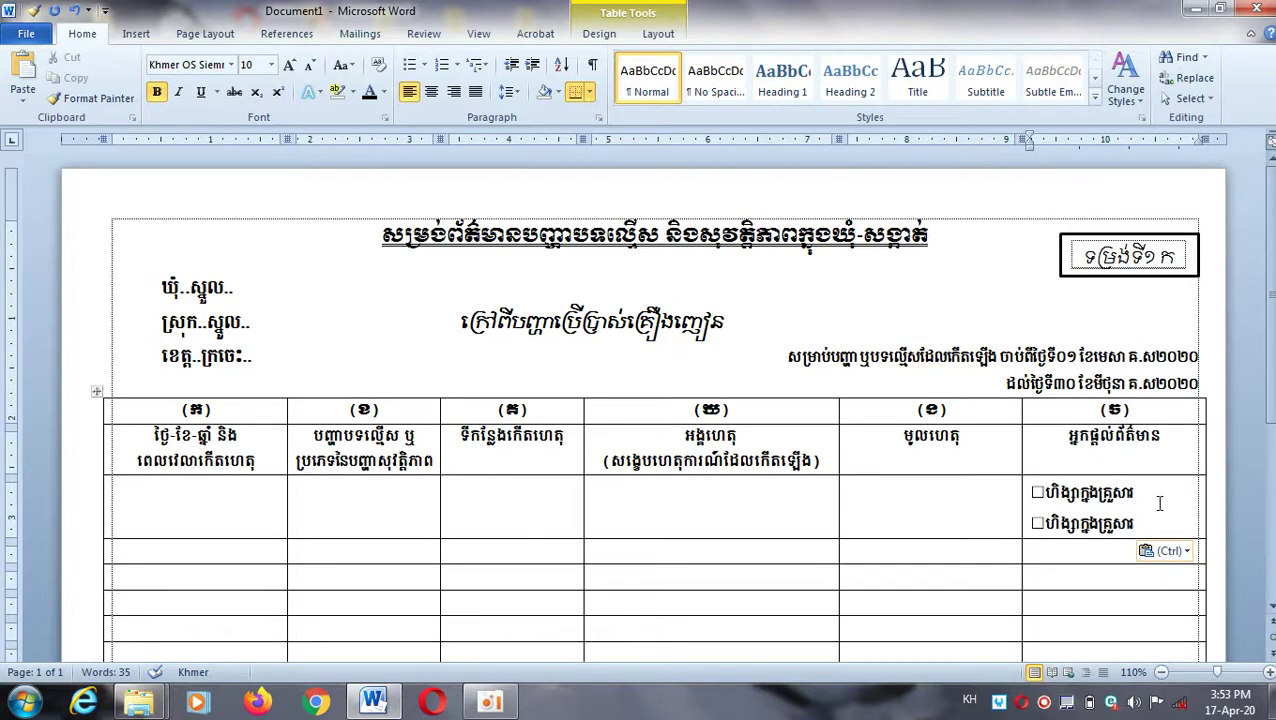
{"action": "key", "text": "BackSpace"}
{"action": "key", "text": "BackSpace"}
{"action": "key", "text": "BackSpace"}
{"action": "key", "text": "BackSpace"}
{"action": "key", "text": "BackSpace"}
{"action": "key", "text": "BackSpace"}
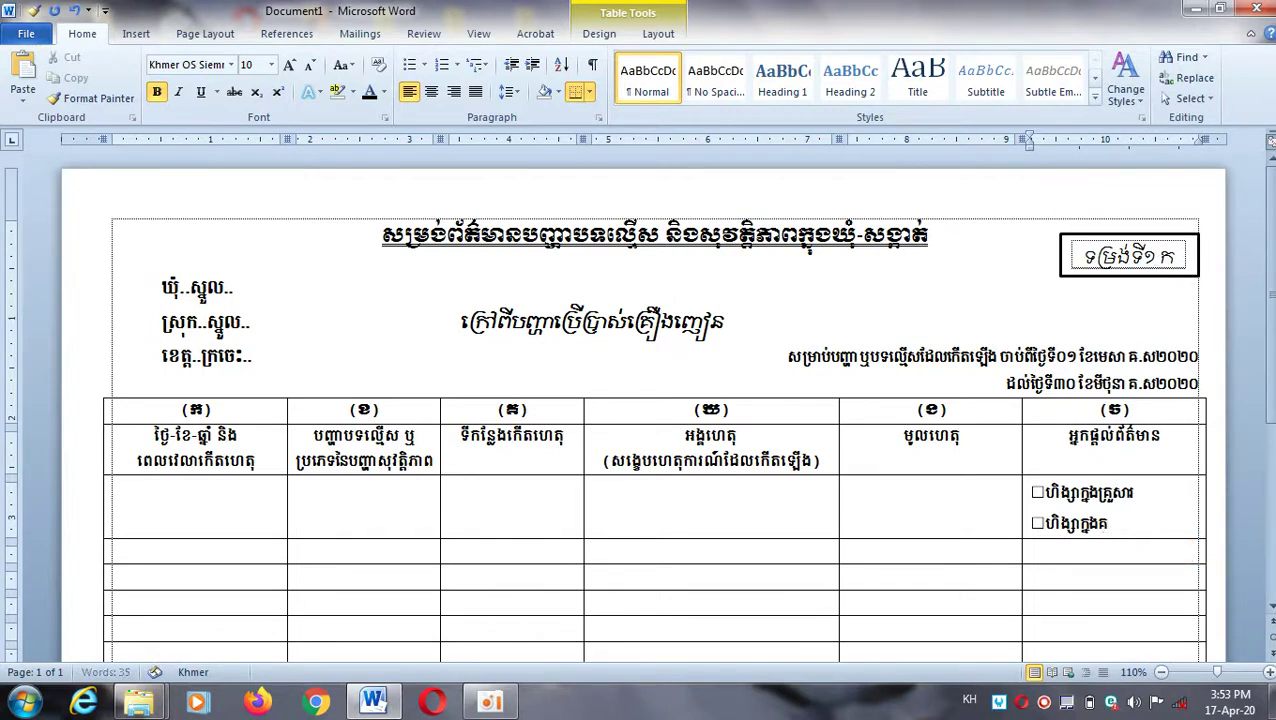
{"action": "key", "text": "BackSpace"}
{"action": "key", "text": "BackSpace"}
{"action": "key", "text": "BackSpace"}
{"action": "key", "text": "BackSpace"}
{"action": "key", "text": "BackSpace"}
{"action": "key", "text": "BackSpace"}
{"action": "key", "text": "BackSpace"}
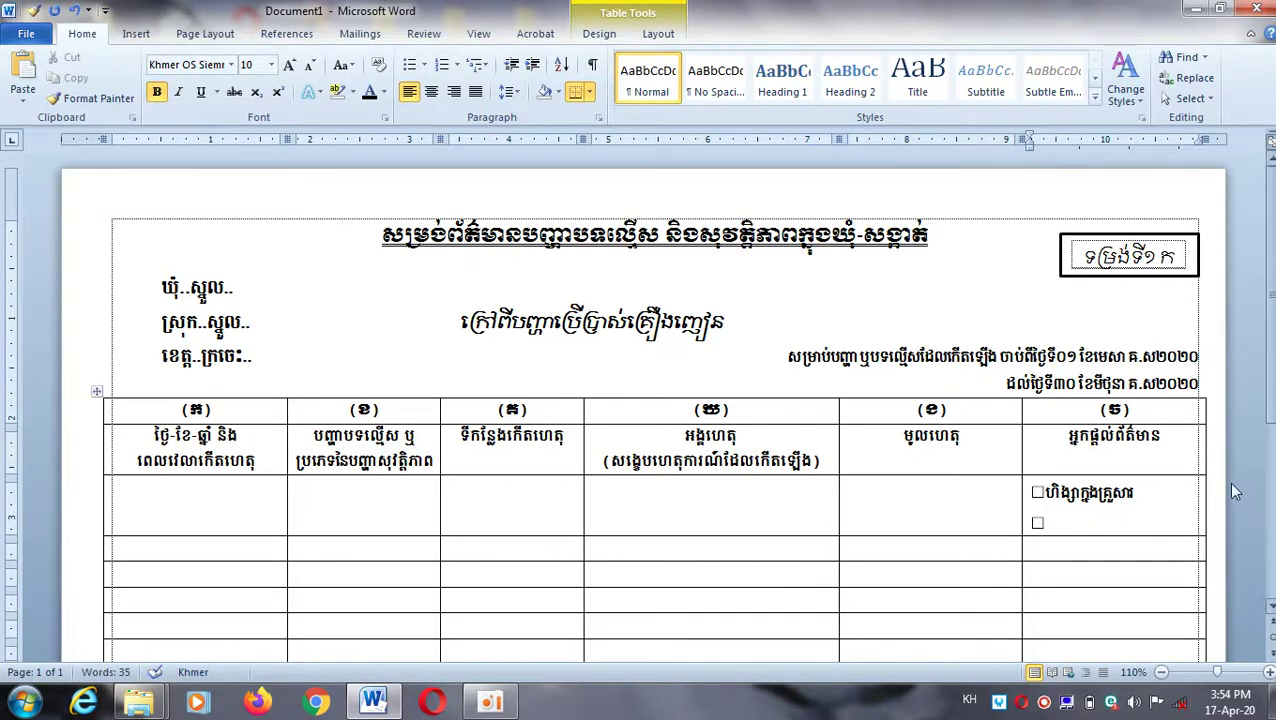
Move the checkbox list into the មូលហេតុ cell and remove the empty second checkbox.
{"action": "mouse_move", "coordinate": [1140, 492]}
{"action": "left_mouse_down"}
{"action": "mouse_move", "coordinate": [986, 496]}
{"action": "mouse_move", "coordinate": [1036, 500]}
{"action": "mouse_move", "coordinate": [853, 526]}
{"action": "left_mouse_up"}
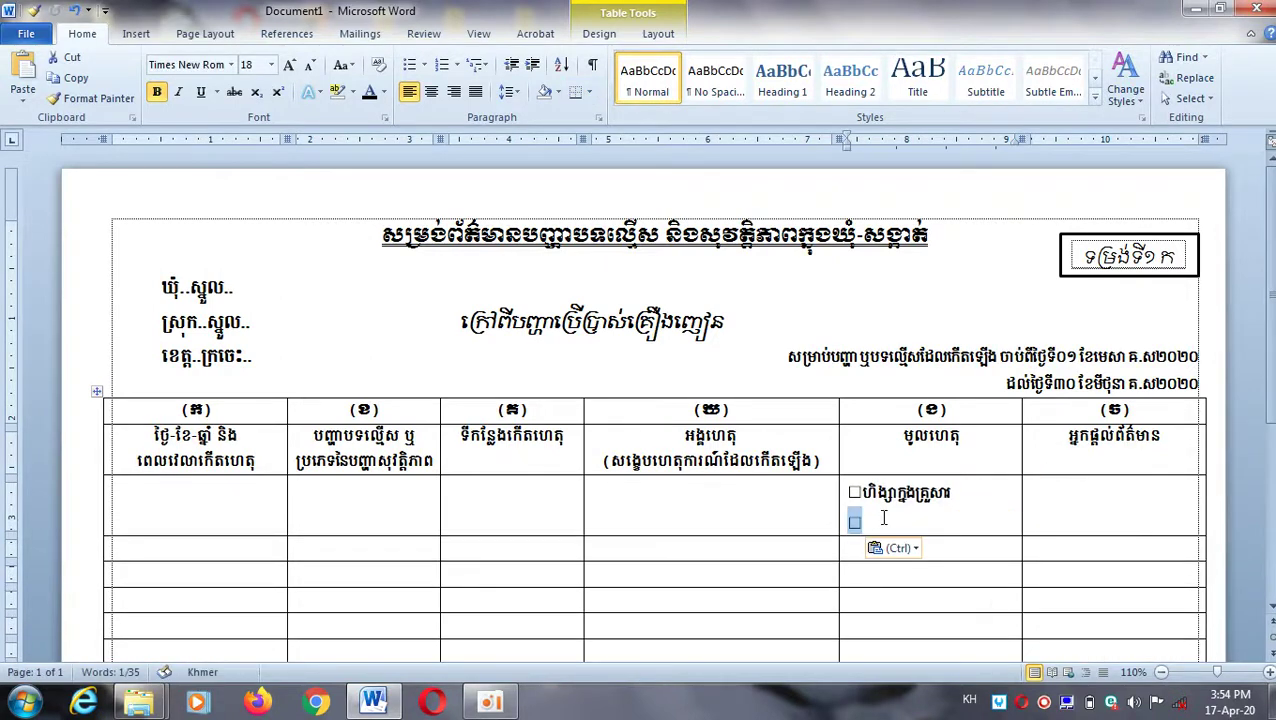
{"action": "left_click", "coordinate": [876, 517]}
{"action": "type", "text": "ព"}
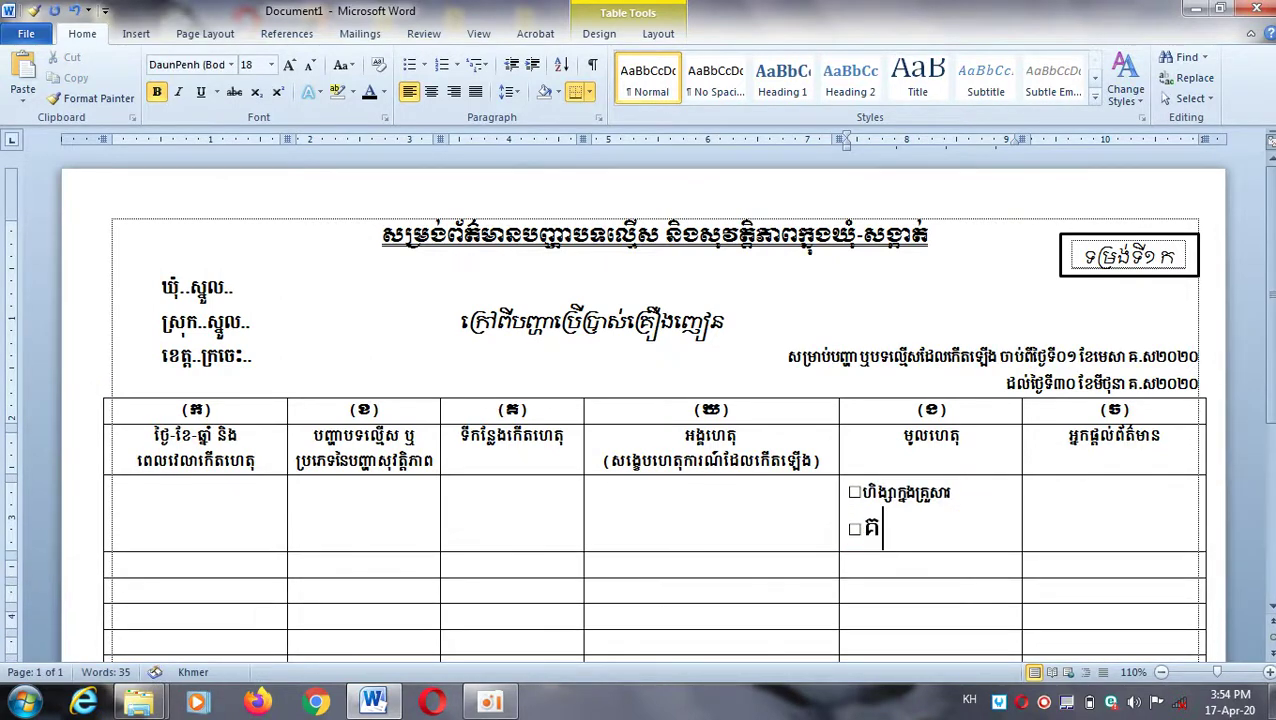
{"action": "key", "text": "BackSpace"}
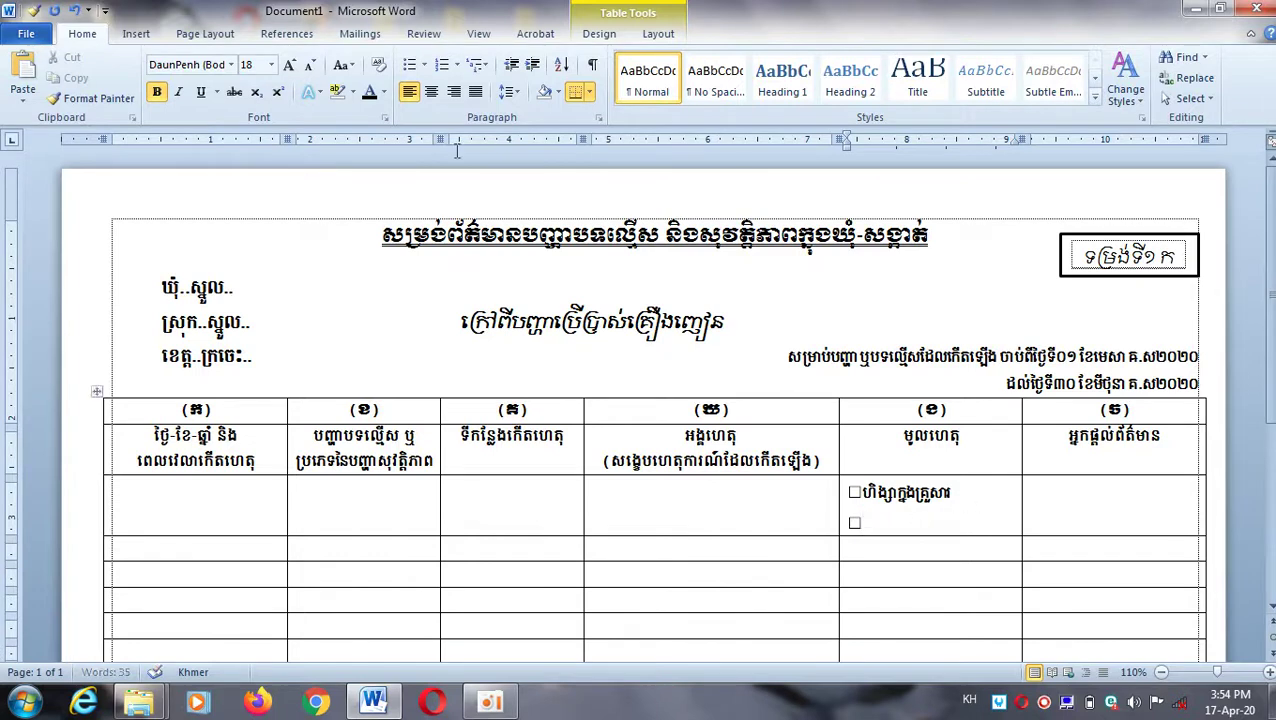
{"action": "key", "text": "BackSpace"}
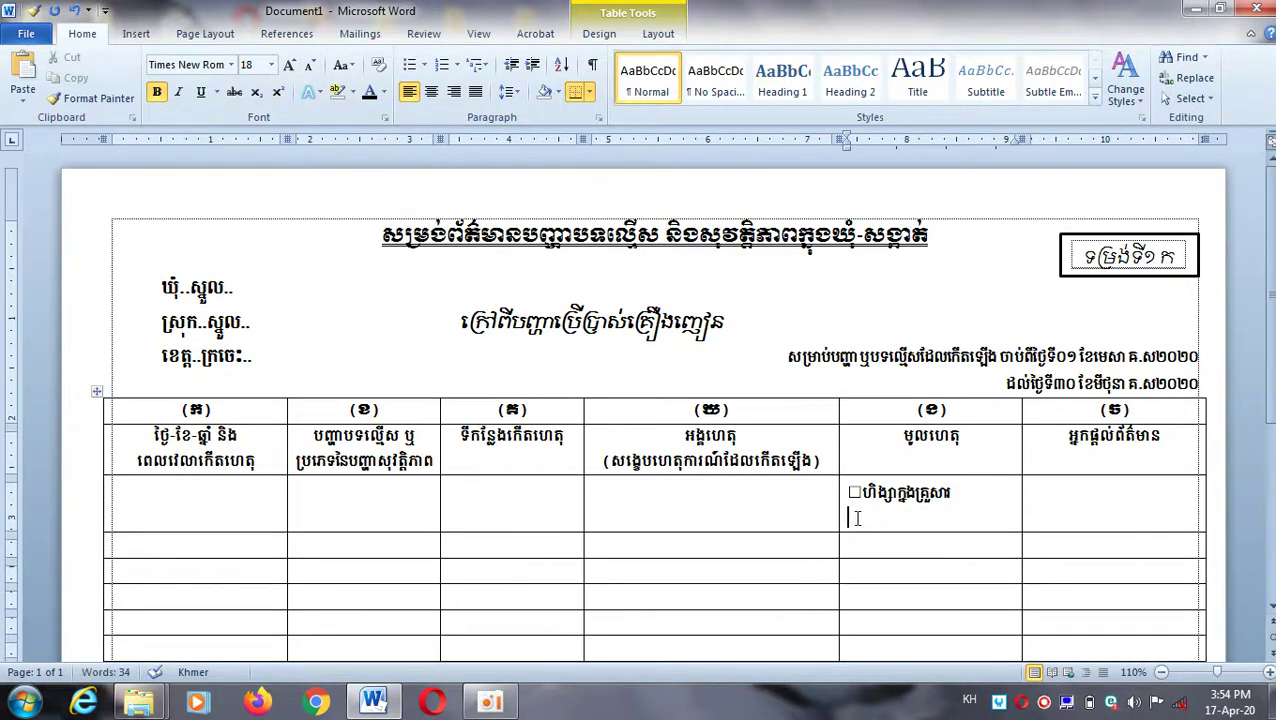
Paste a second checkbox line and change its text to គ្រឿងញៀន.
{"action": "right_click", "coordinate": [851, 518]}
{"action": "left_click", "coordinate": [896, 152]}
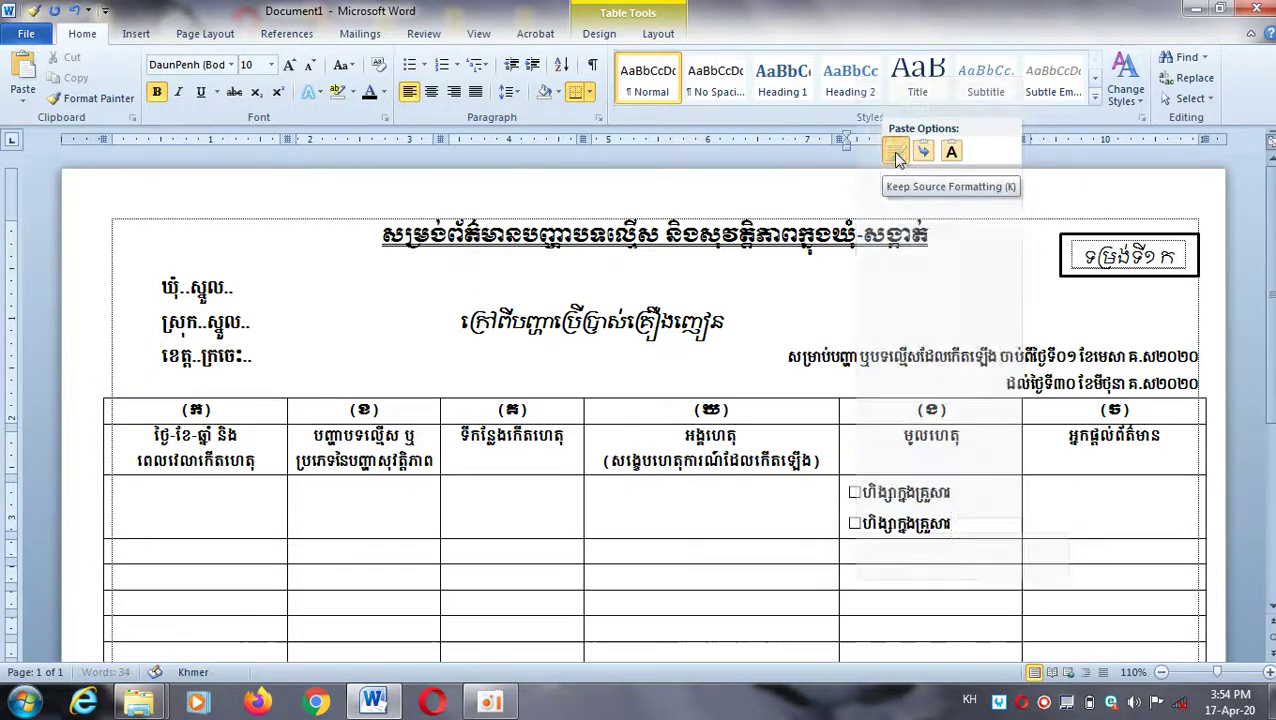
{"action": "key", "text": "BackSpace"}
{"action": "key", "text": "BackSpace"}
{"action": "key", "text": "BackSpace"}
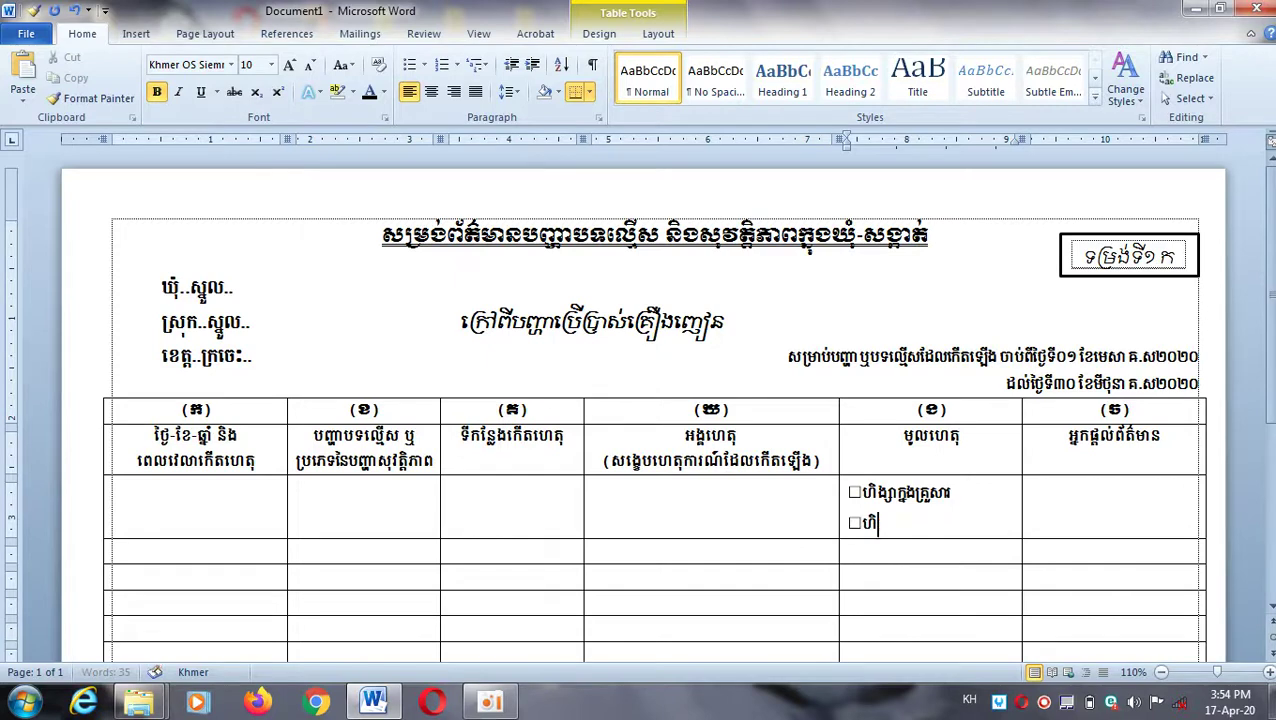
{"action": "key", "text": "BackSpace"}
{"action": "key", "text": "BackSpace"}
{"action": "type", "text": "ត"}
{"action": "type", "text": "្រ"}
{"action": "type", "text": "ឿ"}
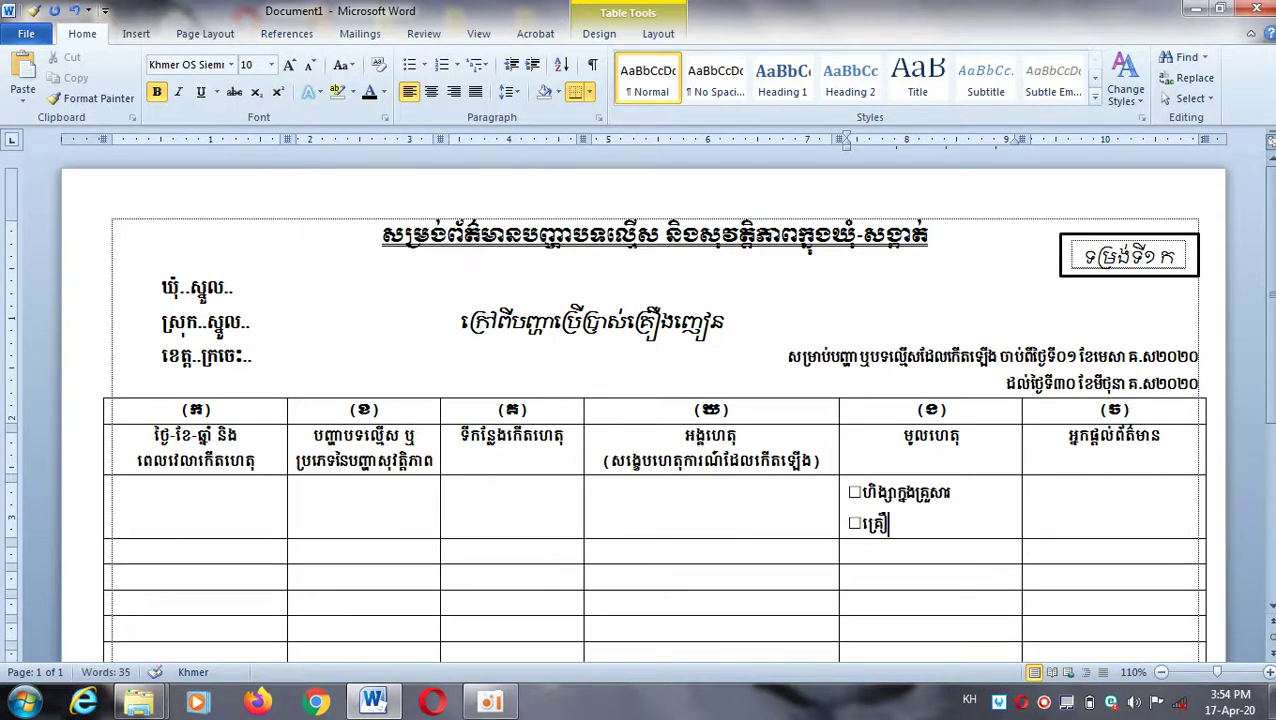
{"action": "type", "text": "ងញៀ"}
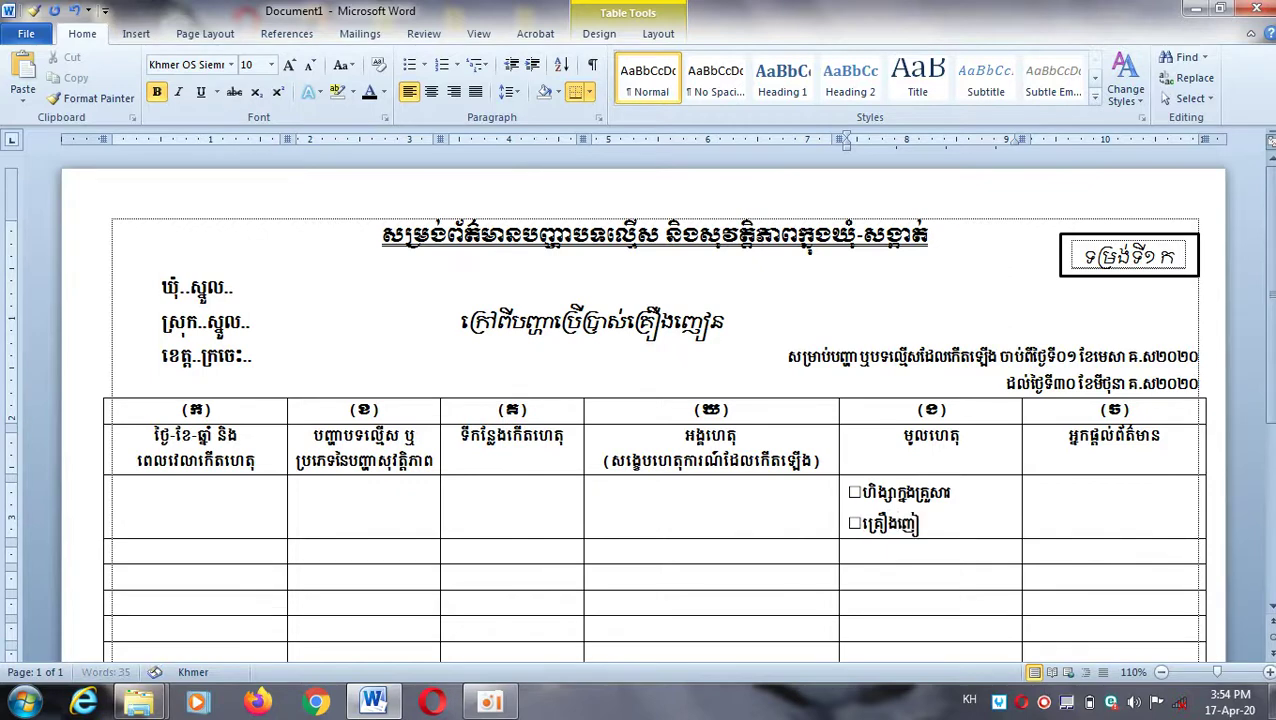
{"action": "type", "text": "ន"}
{"action": "key", "text": "Return"}
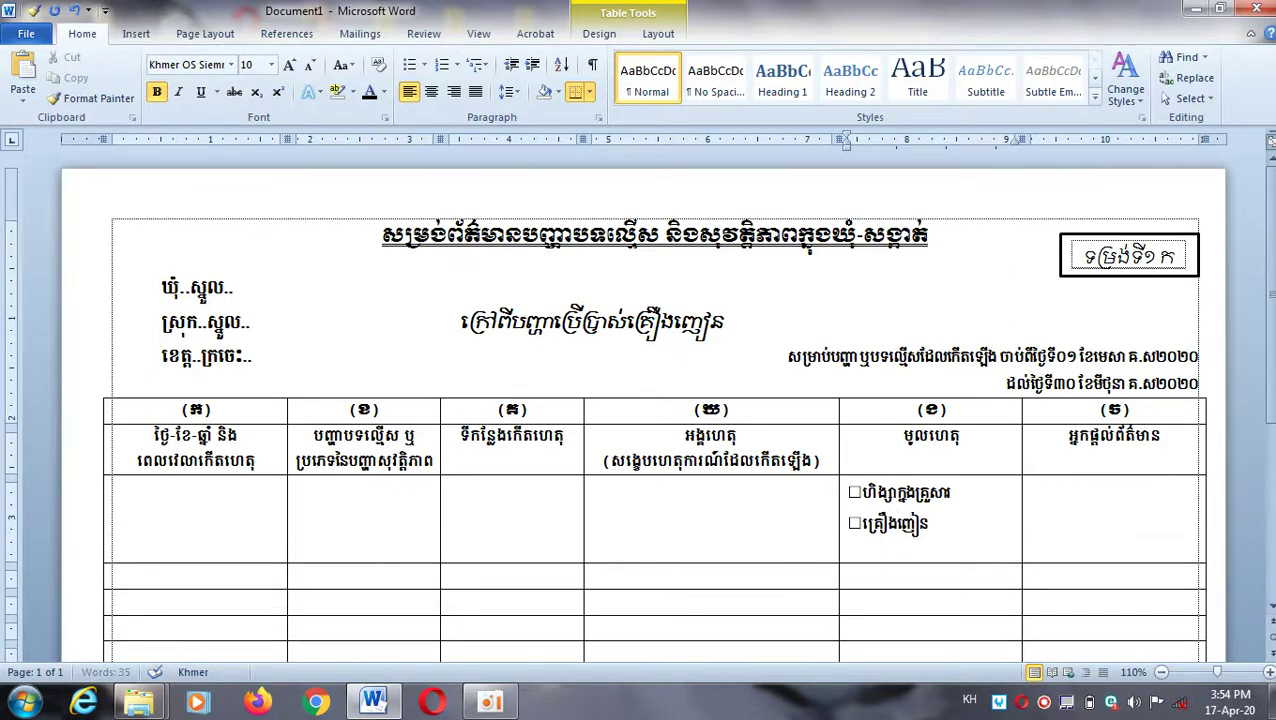
Add a third checkbox option reading គ្រឿងស្រវឹង.
{"action": "right_click", "coordinate": [852, 543]}
{"action": "left_click", "coordinate": [895, 178]}
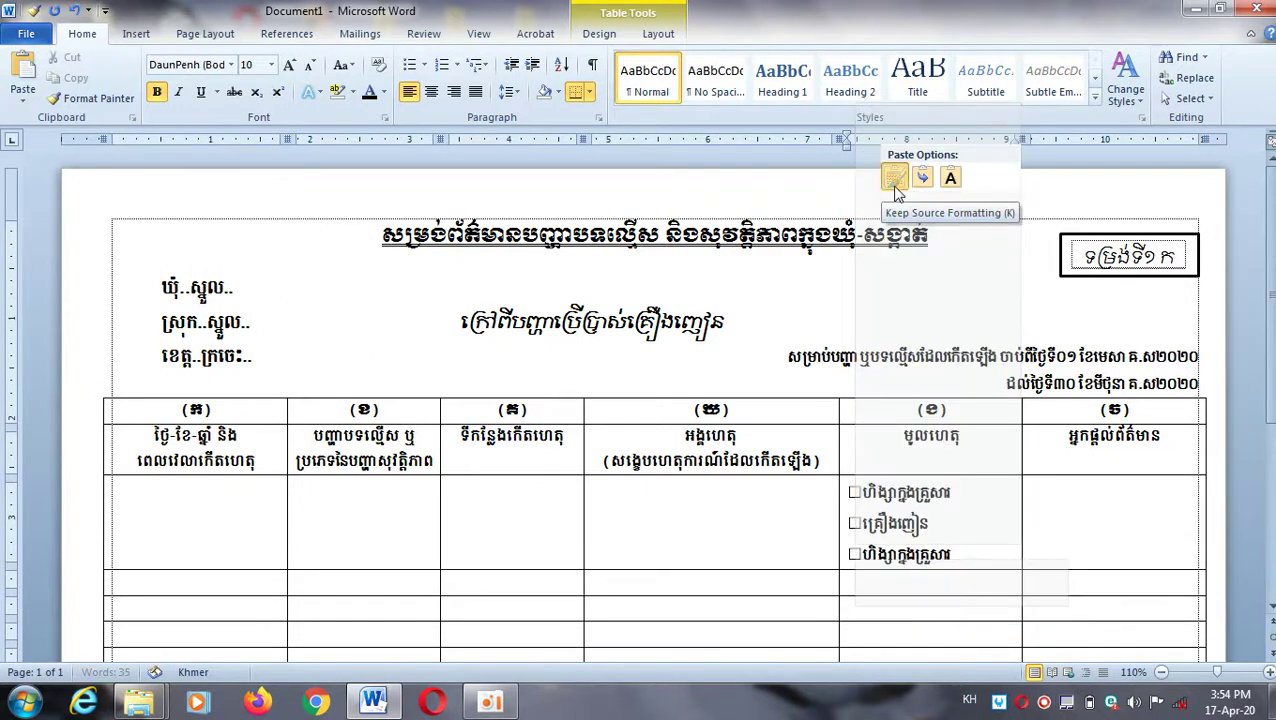
{"action": "key", "text": "BackSpace"}
{"action": "key", "text": "BackSpace"}
{"action": "key", "text": "BackSpace"}
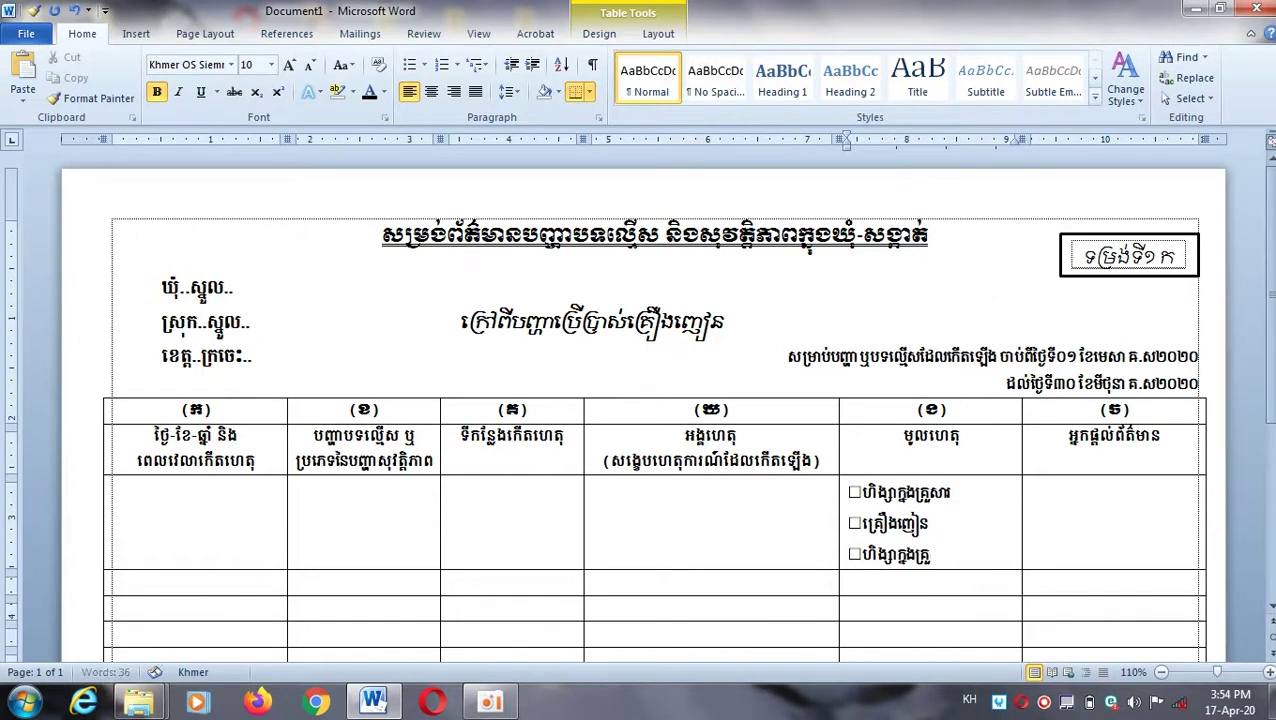
{"action": "key", "text": "BackSpace"}
{"action": "key", "text": "BackSpace"}
{"action": "key", "text": "BackSpace"}
{"action": "key", "text": "BackSpace"}
{"action": "key", "text": "BackSpace"}
{"action": "key", "text": "BackSpace"}
{"action": "key", "text": "BackSpace"}
{"action": "key", "text": "BackSpace"}
{"action": "type", "text": "គ"}
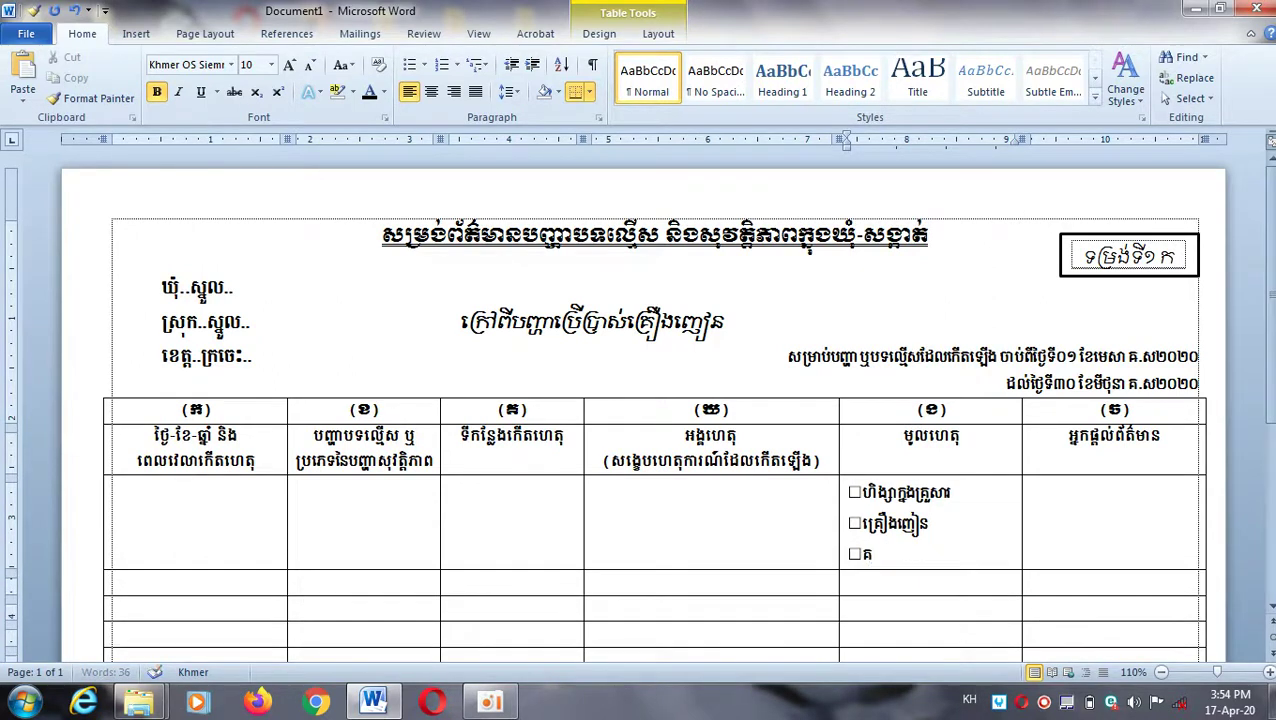
{"action": "type", "text": "ឿងស"}
{"action": "type", "text": "្រ"}
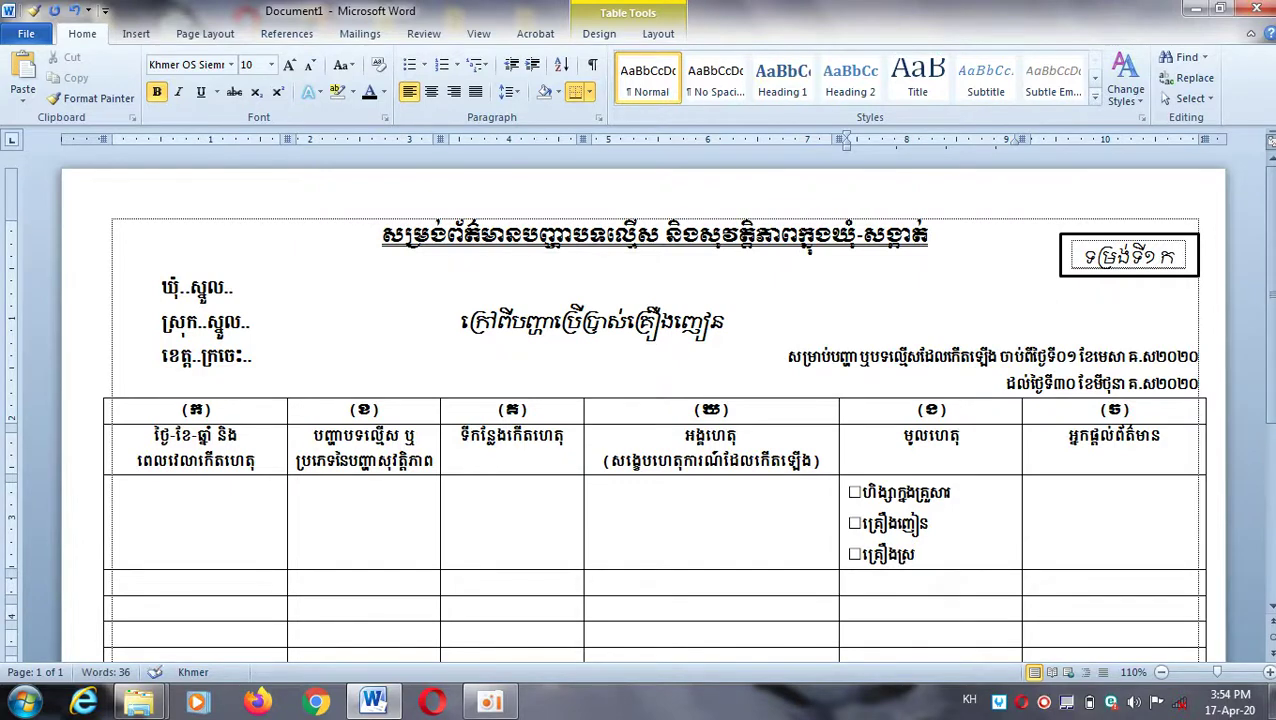
{"action": "type", "text": "ា"}
{"action": "type", "text": "ឹ"}
{"action": "type", "text": "ង"}
{"action": "key", "text": "Return"}
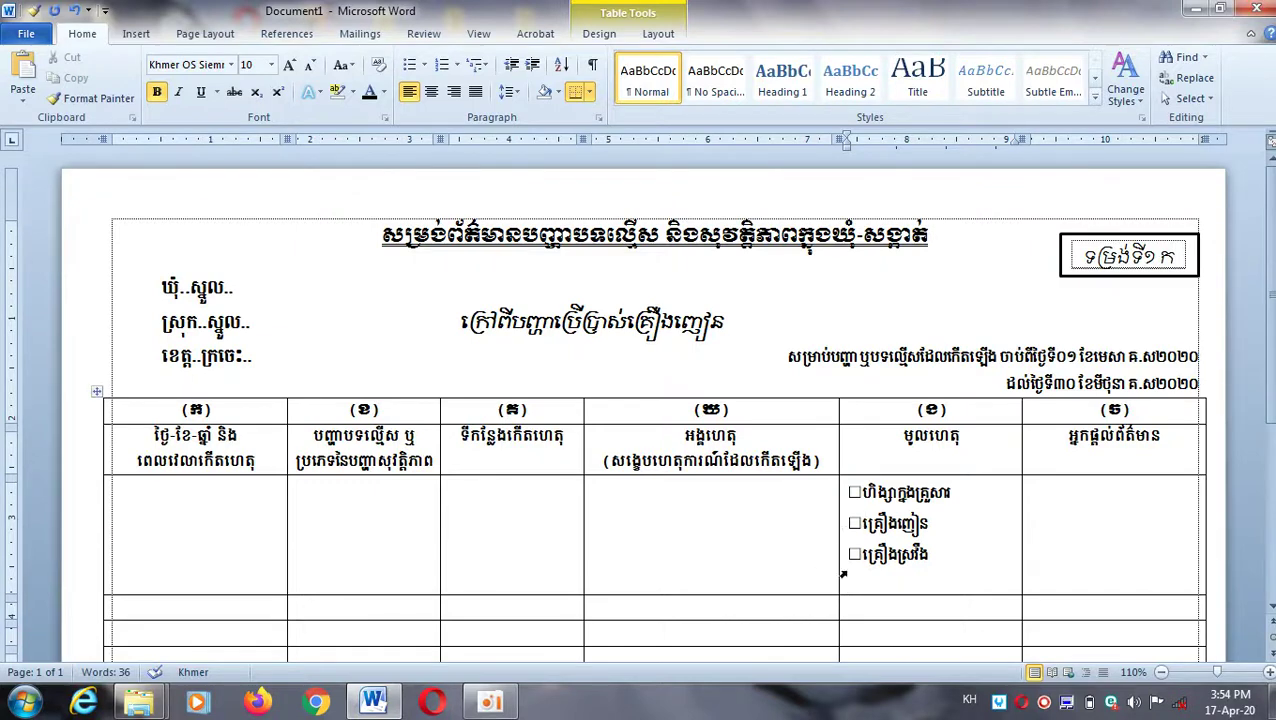
Add a fourth checkbox option ផ្សេងៗ followed by two dotted fill-in lines.
{"action": "right_click", "coordinate": [862, 578]}
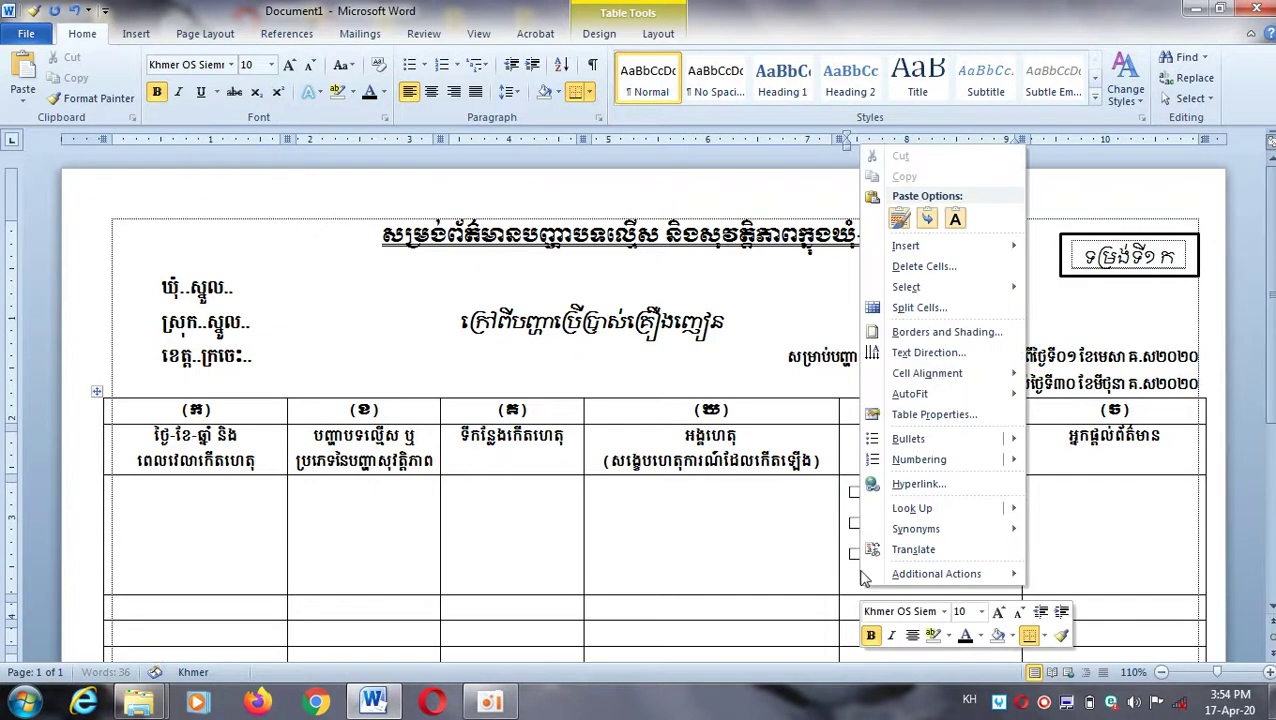
{"action": "left_click", "coordinate": [900, 219]}
{"action": "key", "text": "BackSpace"}
{"action": "key", "text": "BackSpace"}
{"action": "key", "text": "BackSpace"}
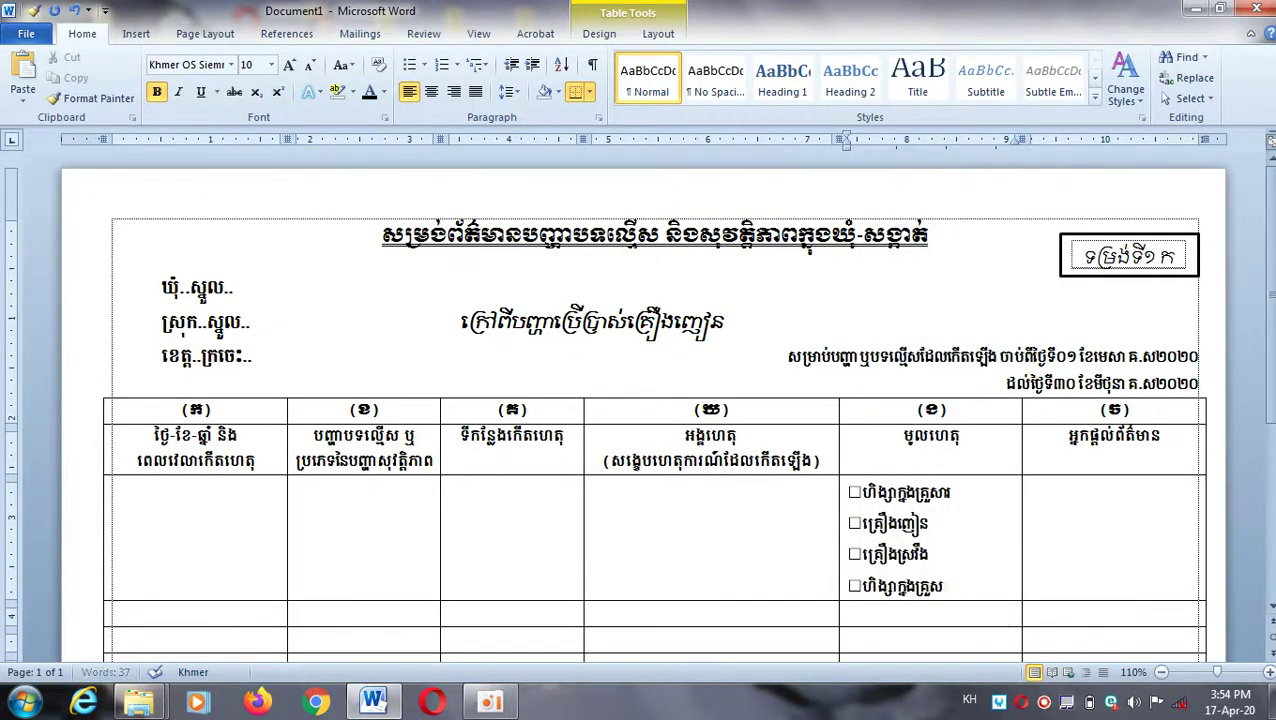
{"action": "key", "text": "BackSpace"}
{"action": "key", "text": "BackSpace"}
{"action": "key", "text": "BackSpace"}
{"action": "key", "text": "BackSpace"}
{"action": "key", "text": "BackSpace"}
{"action": "key", "text": "BackSpace"}
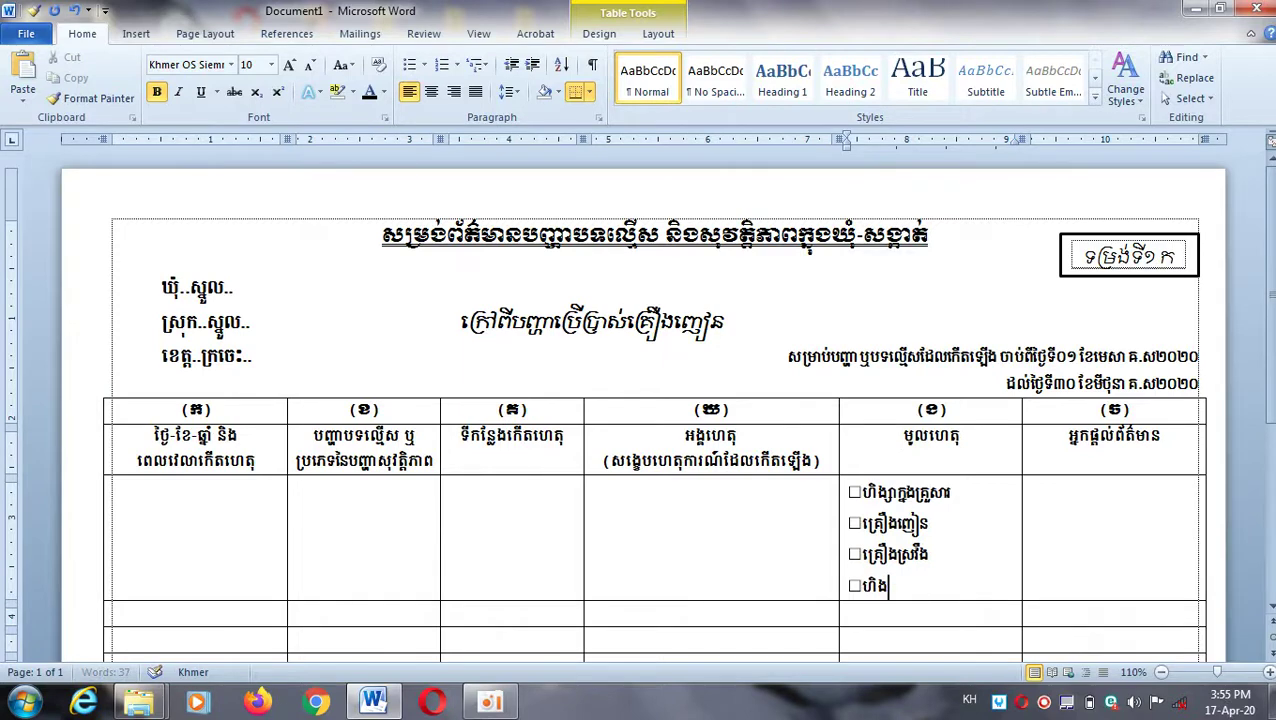
{"action": "key", "text": "BackSpace"}
{"action": "key", "text": "BackSpace"}
{"action": "key", "text": "BackSpace"}
{"action": "type", "text": "ផ"}
{"action": "type", "text": "្សេង"}
{"action": "type", "text": "ៗ "}
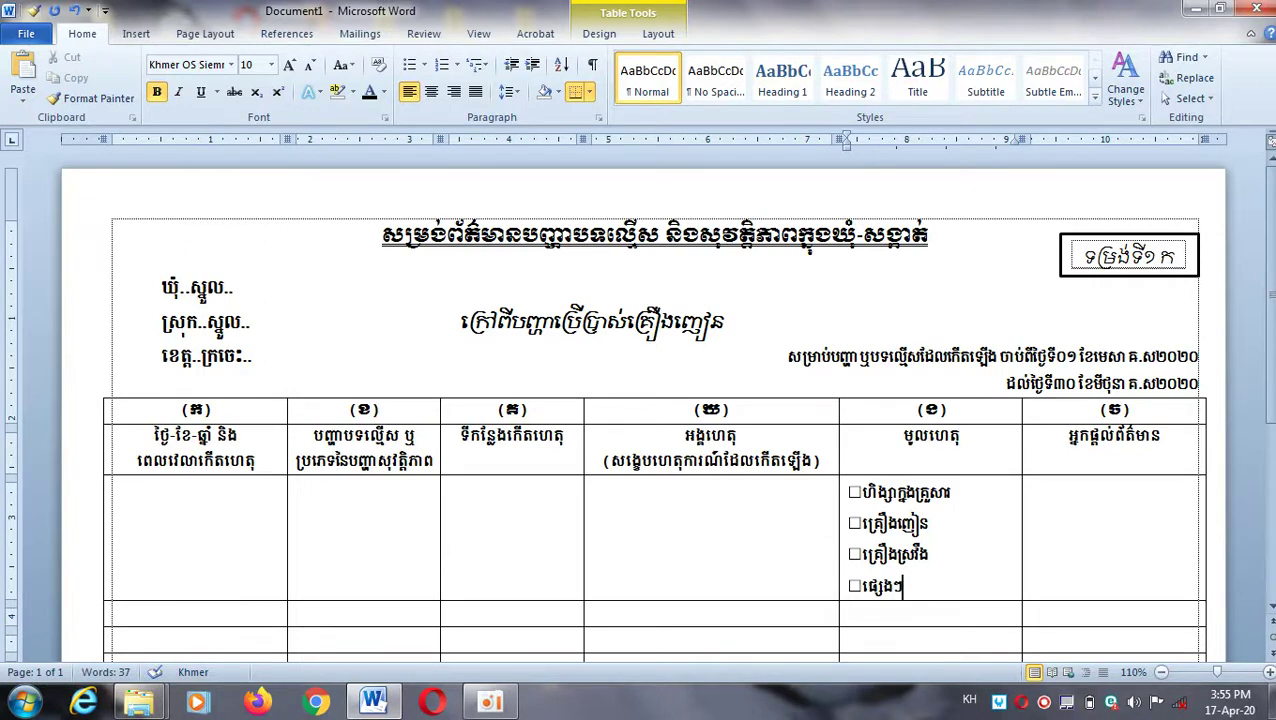
{"action": "type", "text": "..........."}
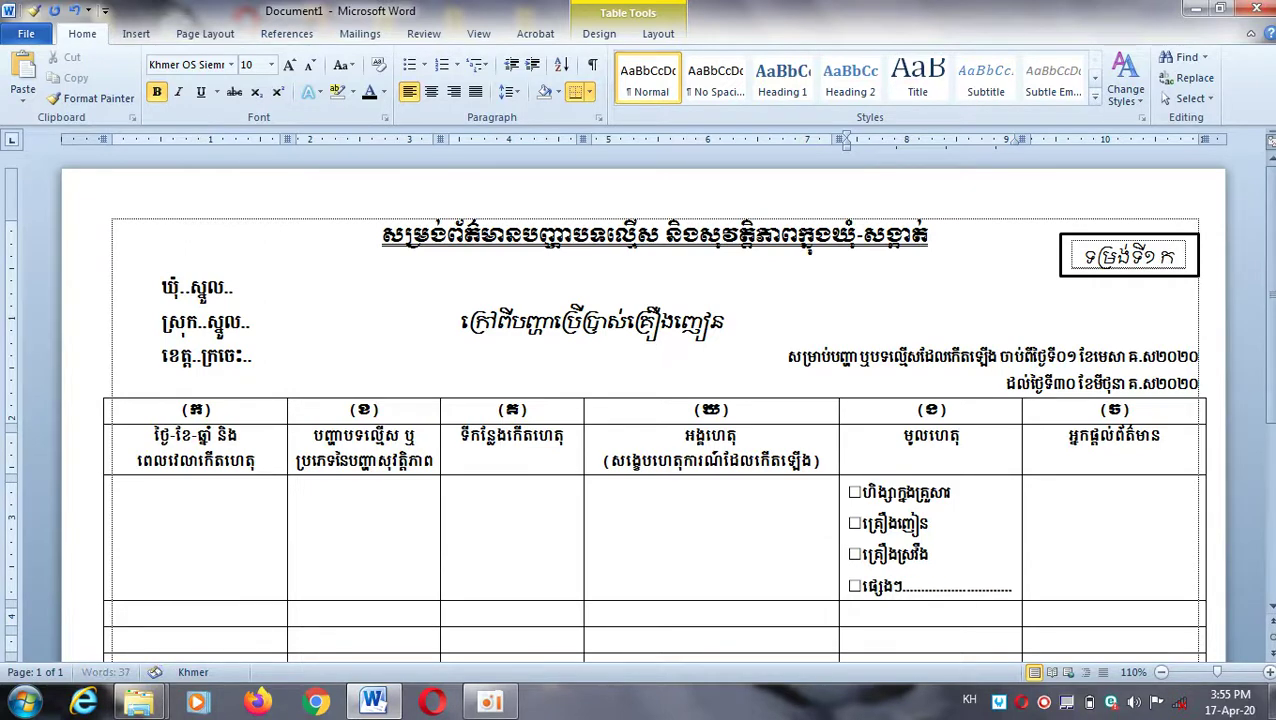
{"action": "type", "text": "....."}
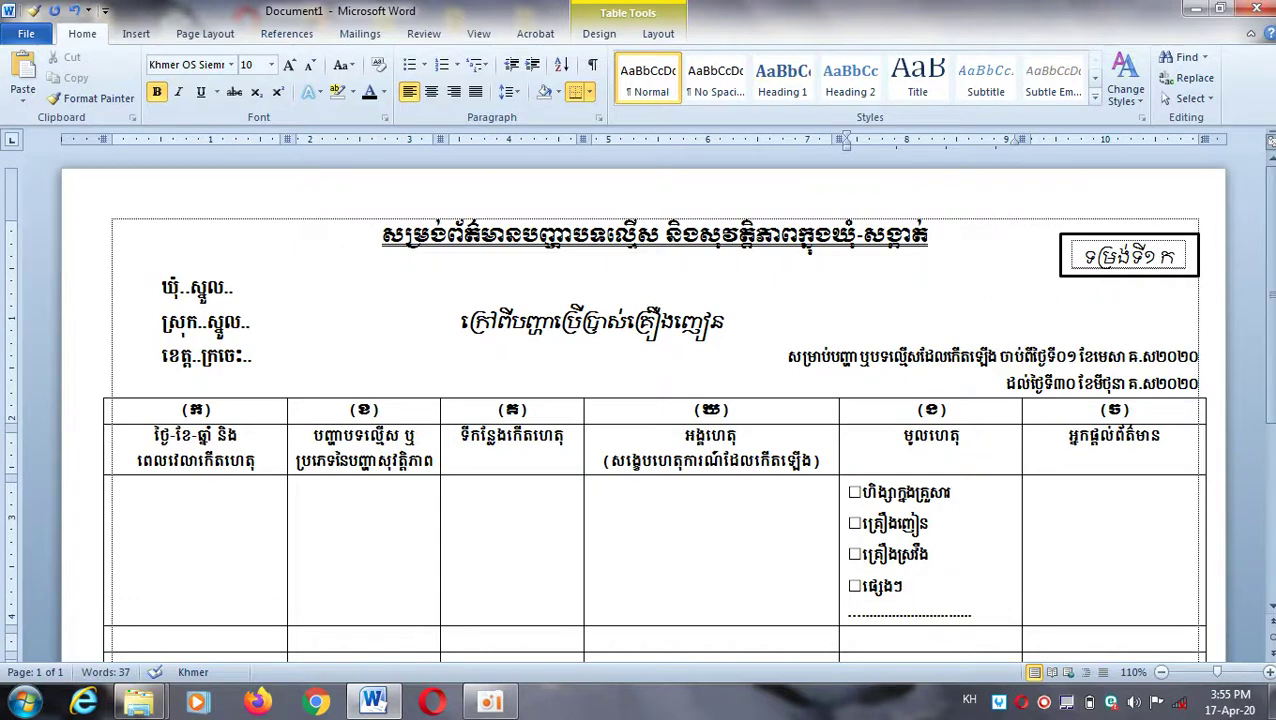
{"action": "key", "text": "Return"}
{"action": "type", "text": "."}
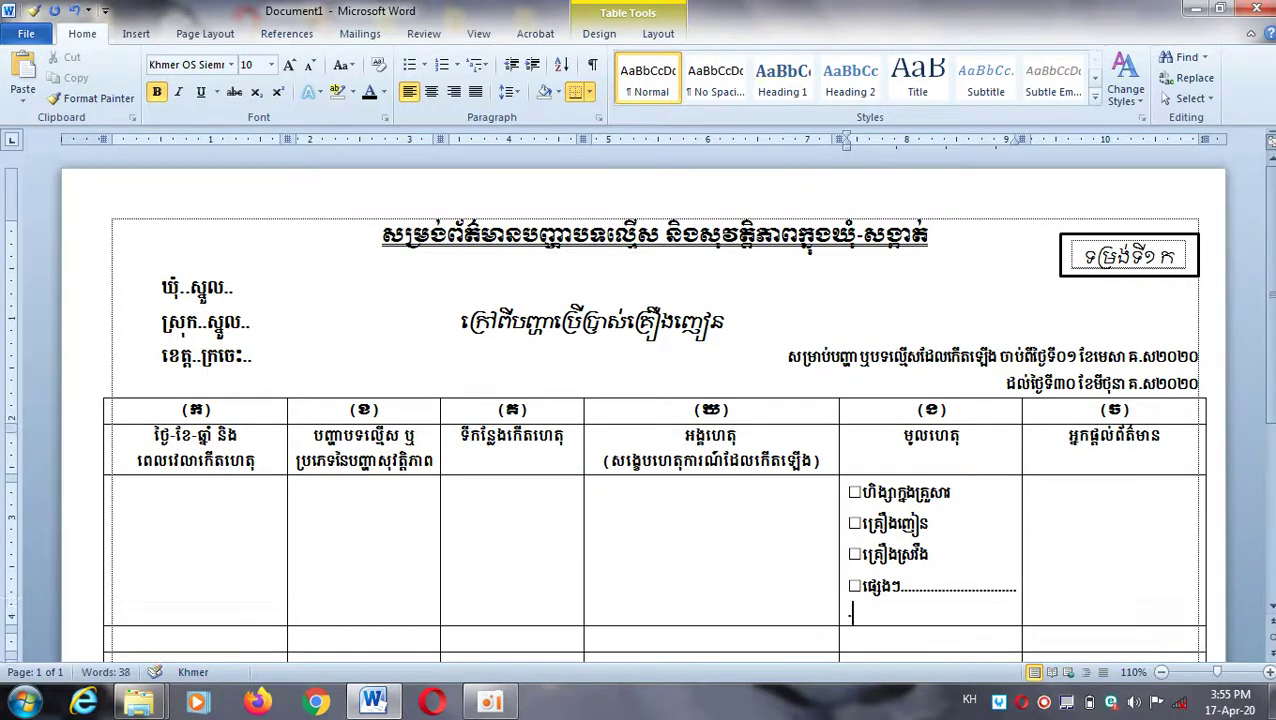
{"action": "type", "text": "............................................"}
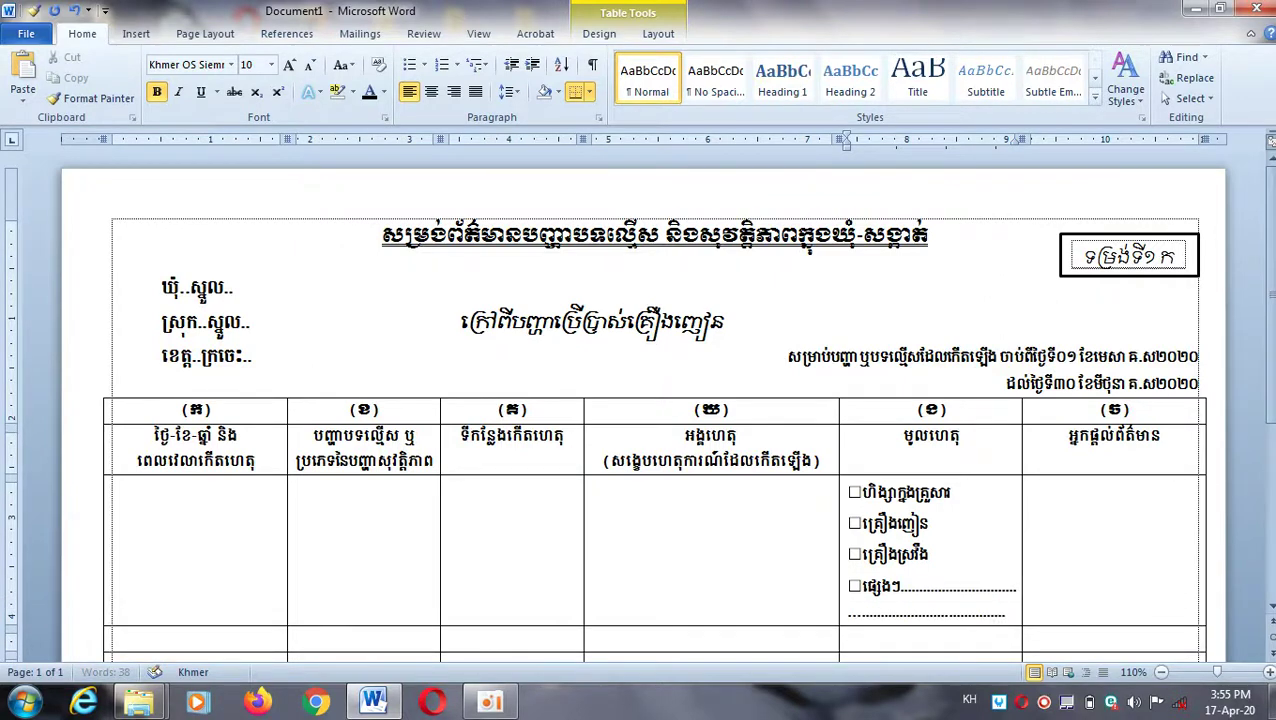